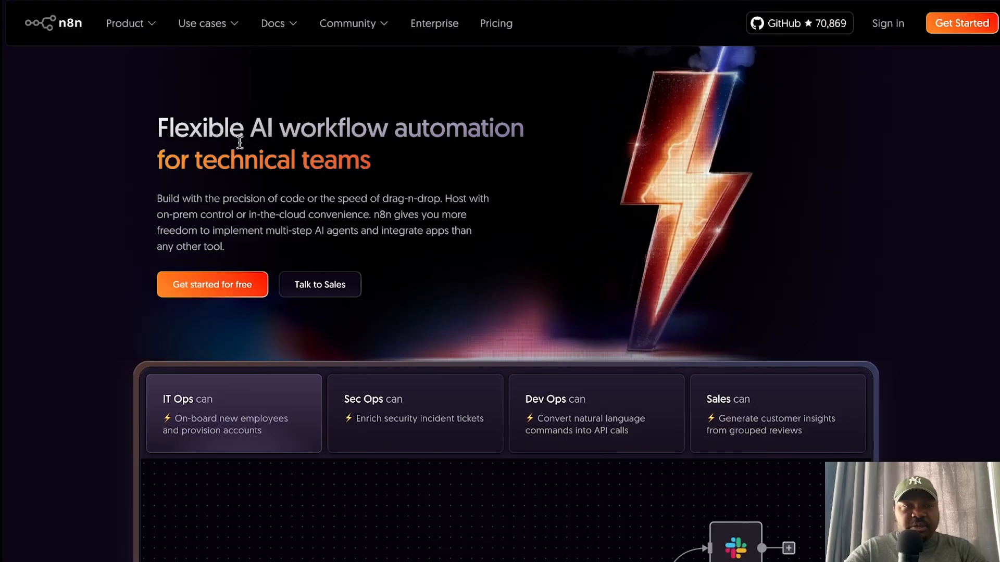
# Look through the n8n home page, covering the example workflow, integrations, case studies, enterprise features and footer links.
pyautogui.moveTo(130, 23)
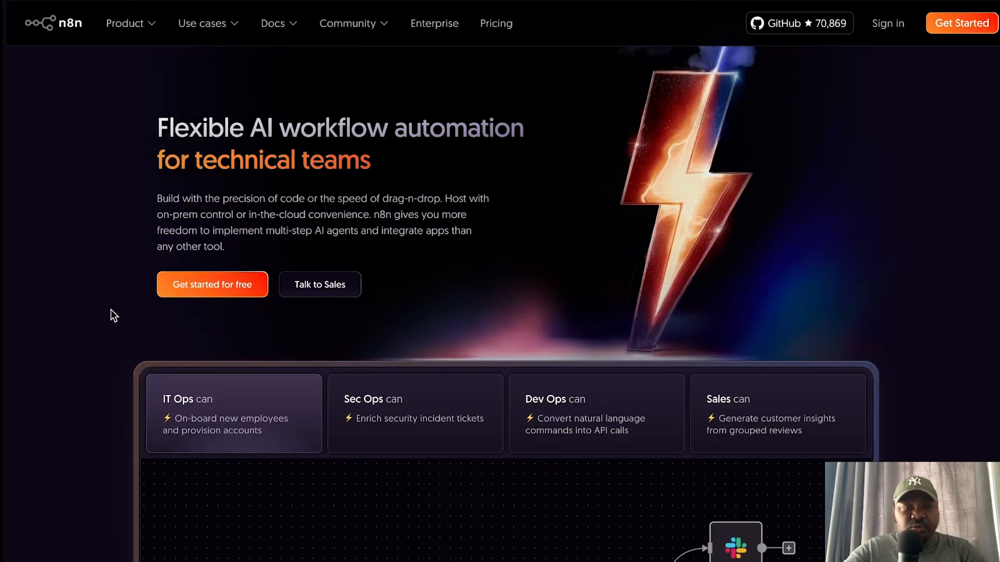
pyautogui.scroll(-3, 111, 315)
pyautogui.scroll(-3, 111, 314)
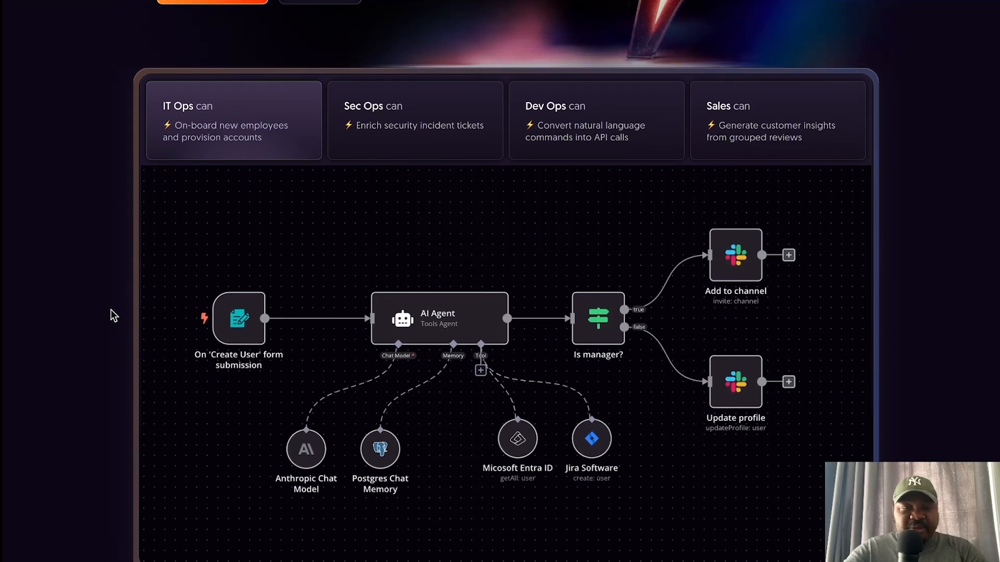
pyautogui.scroll(-1, 113, 315)
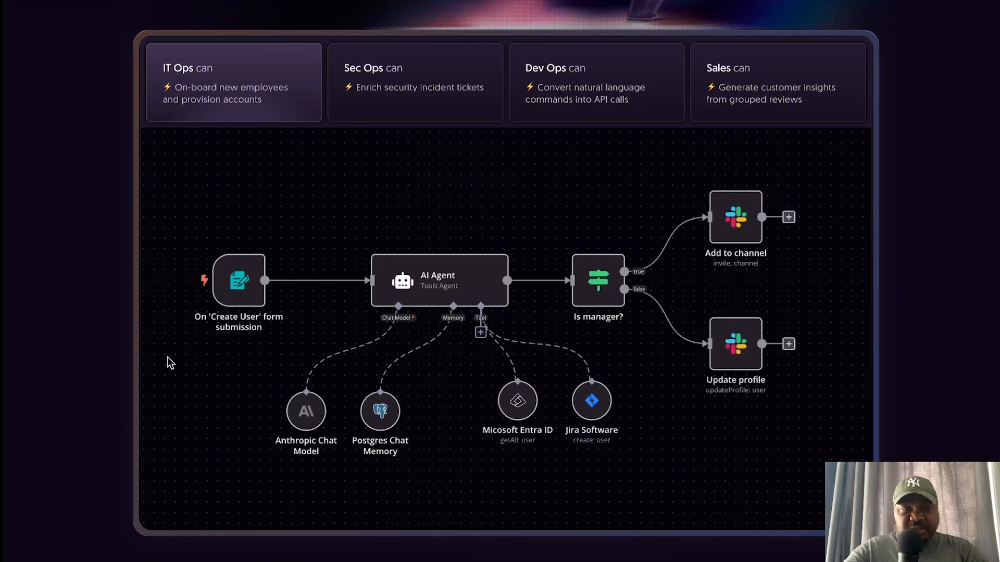
pyautogui.scroll(-1, 218, 379)
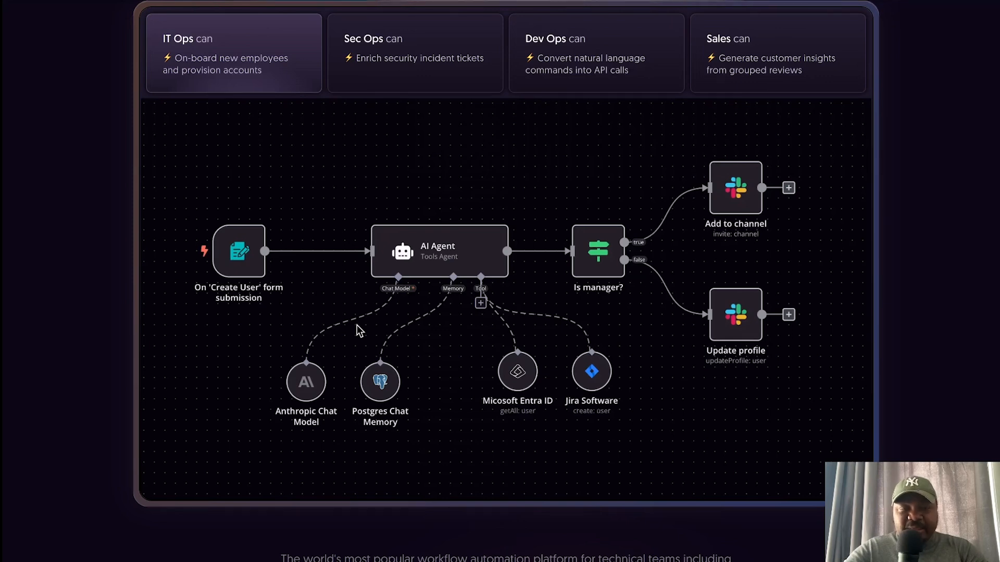
pyautogui.scroll(-10, 357, 325)
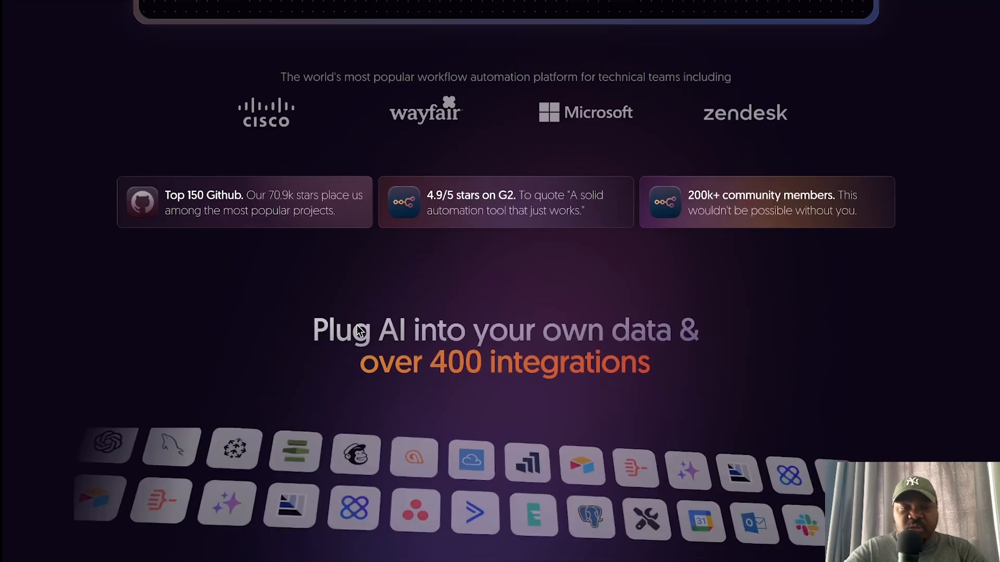
pyautogui.scroll(-8, 358, 326)
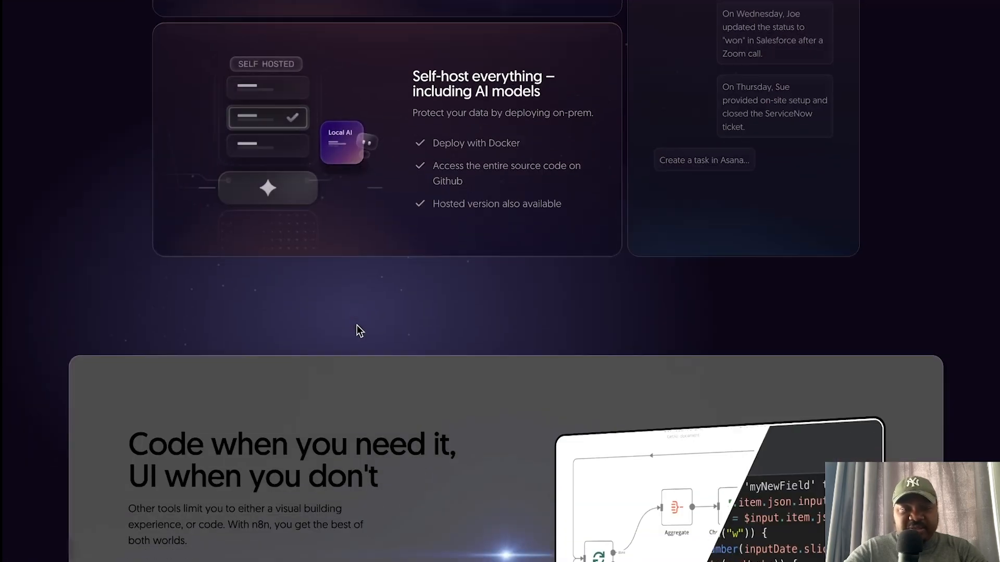
pyautogui.scroll(-7, 357, 325)
pyautogui.scroll(-10, 357, 328)
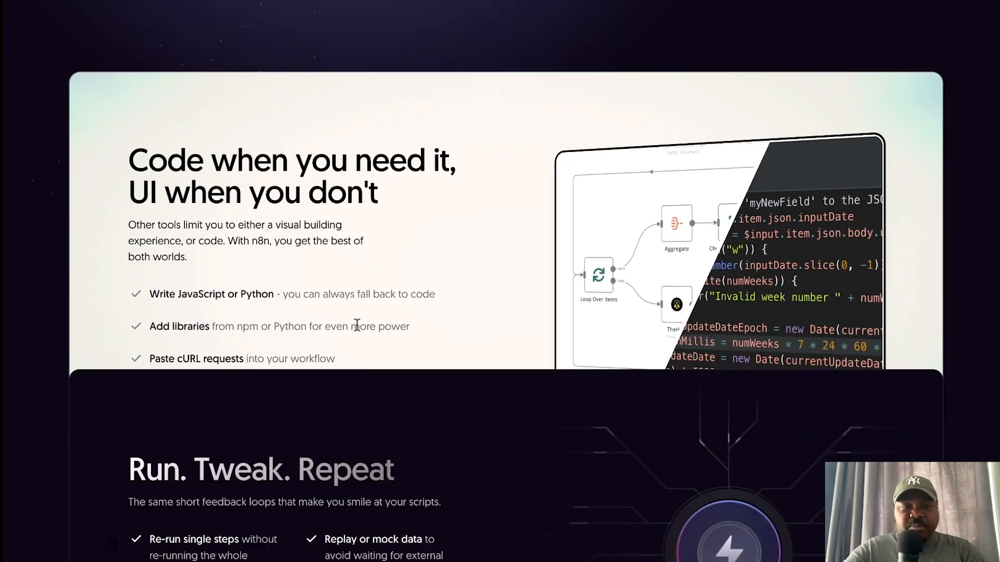
pyautogui.scroll(-3, 357, 325)
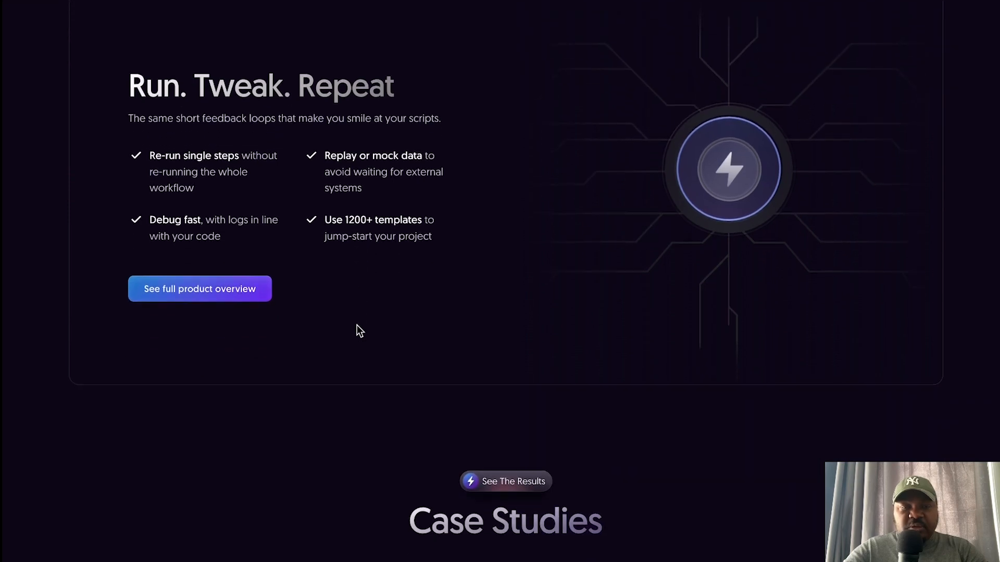
pyautogui.scroll(-2, 357, 325)
pyautogui.scroll(-6, 357, 331)
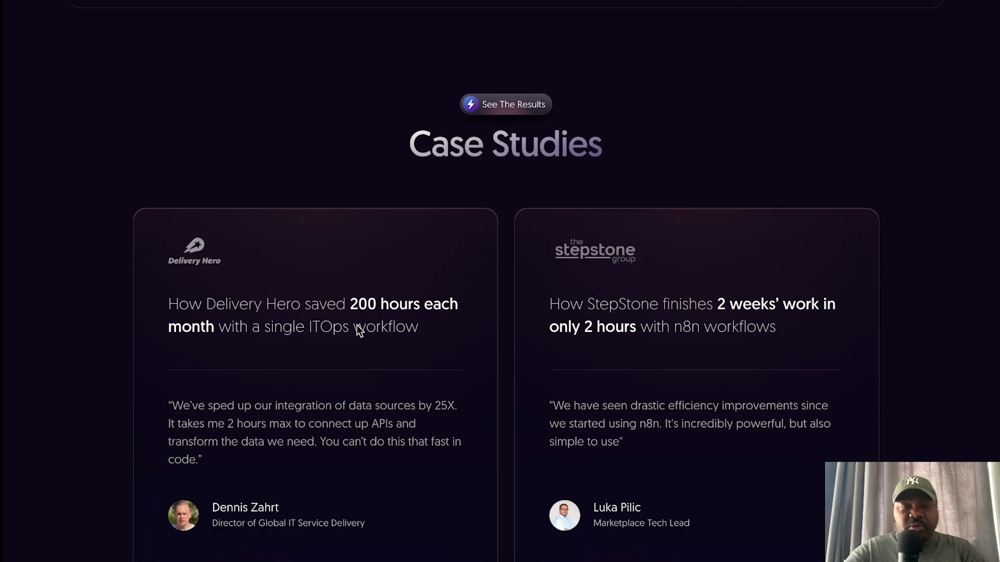
pyautogui.scroll(-7, 358, 325)
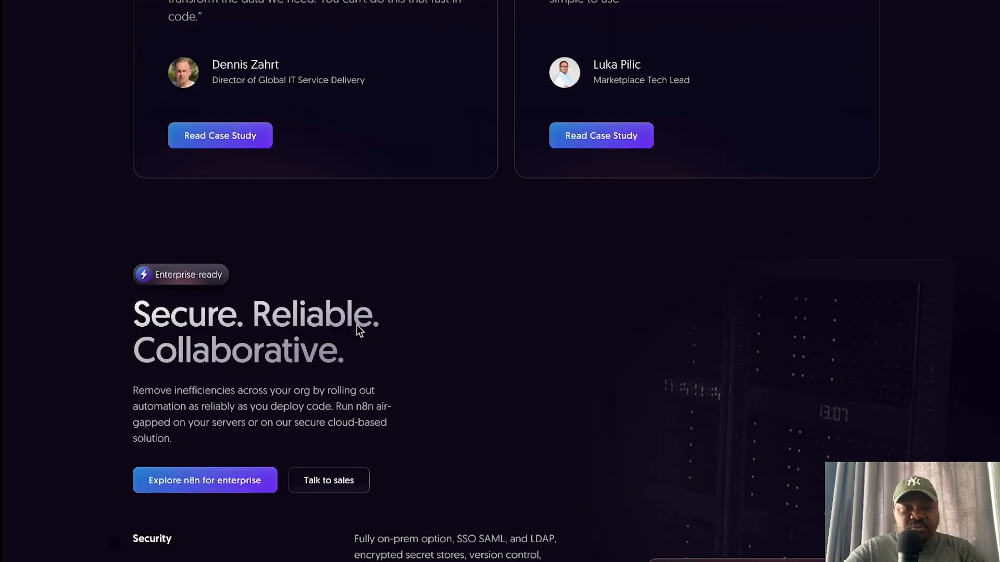
pyautogui.scroll(-5, 357, 326)
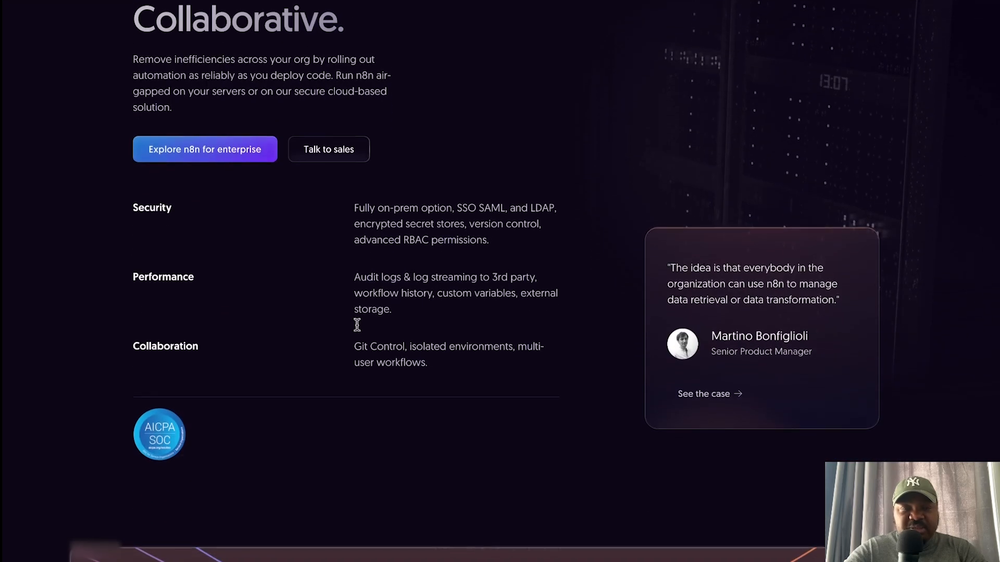
pyautogui.scroll(-4, 357, 325)
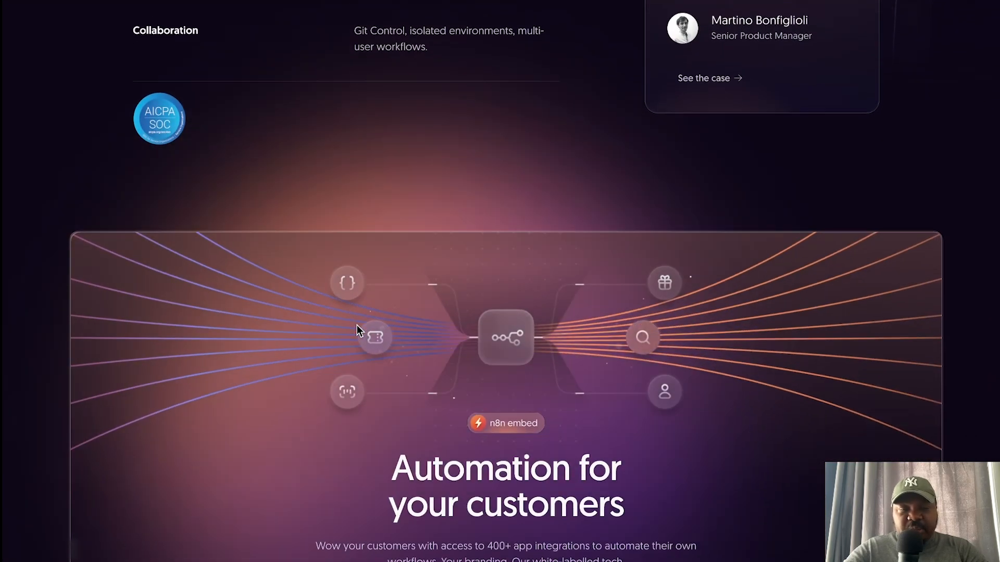
pyautogui.scroll(-8, 358, 325)
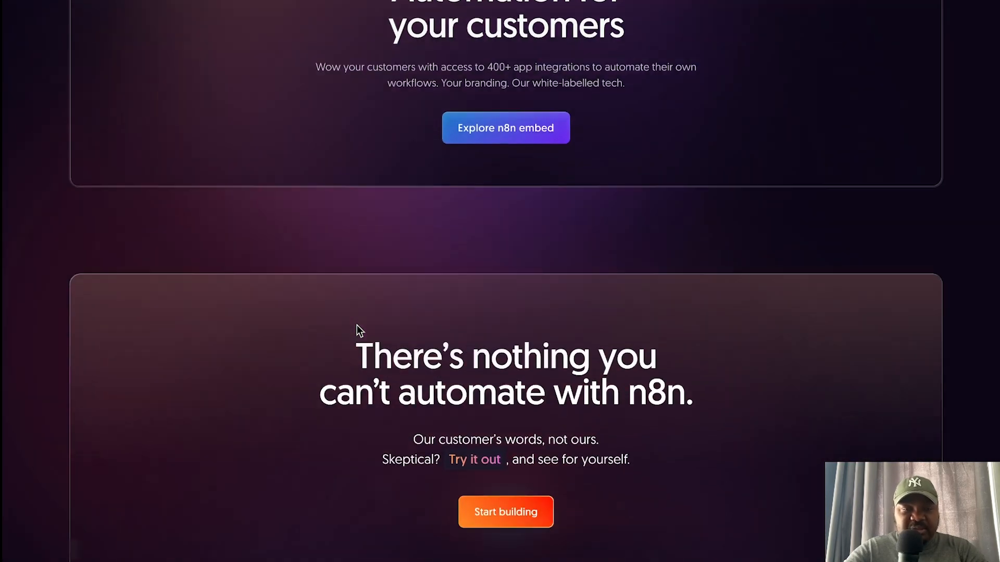
pyautogui.scroll(-7, 357, 325)
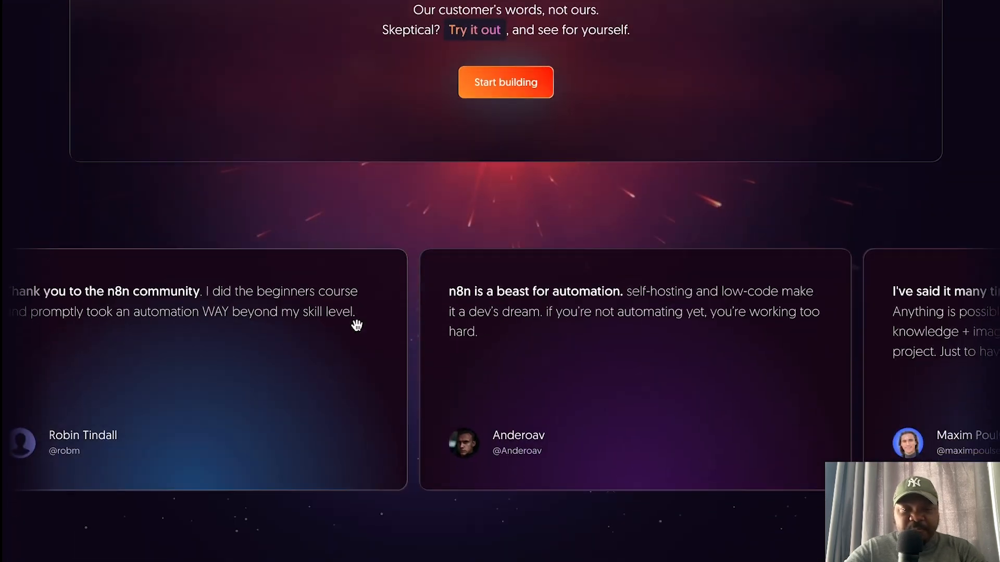
pyautogui.scroll(-5, 358, 325)
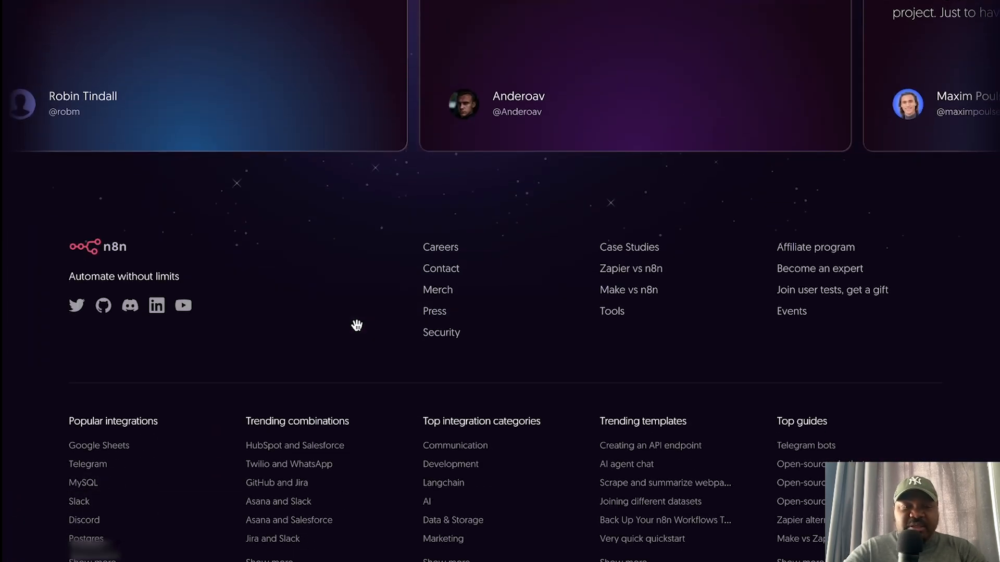
pyautogui.scroll(19, 358, 325)
pyautogui.scroll(20, 358, 325)
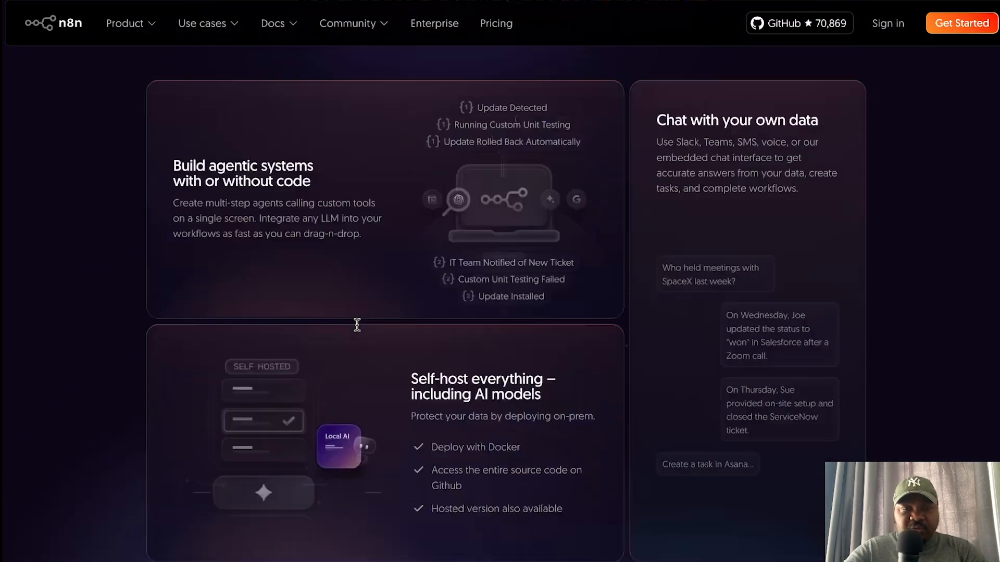
pyautogui.scroll(15, 361, 258)
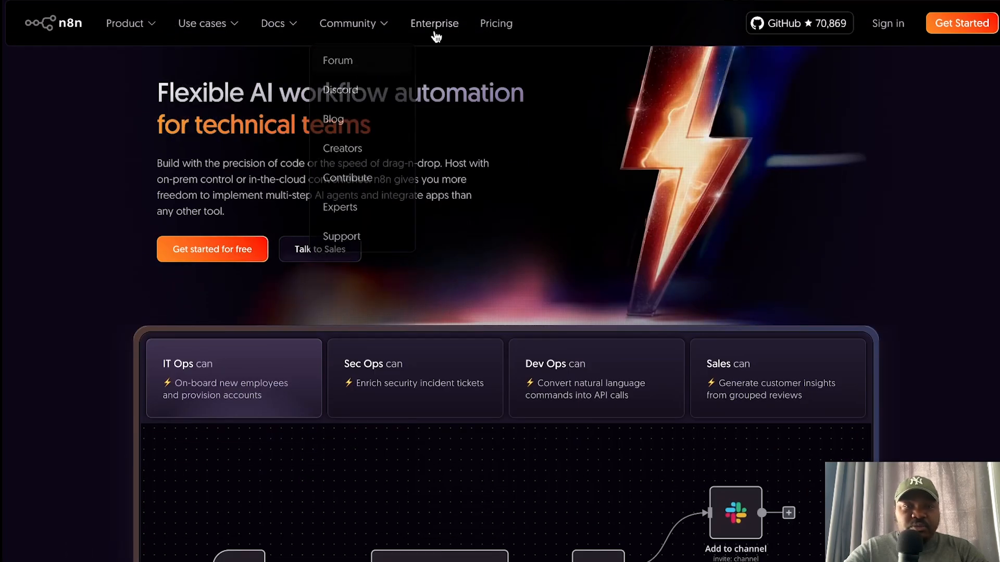
# Open the n8n pricing page and switch the plan prices to monthly billing.
pyautogui.click(495, 26)
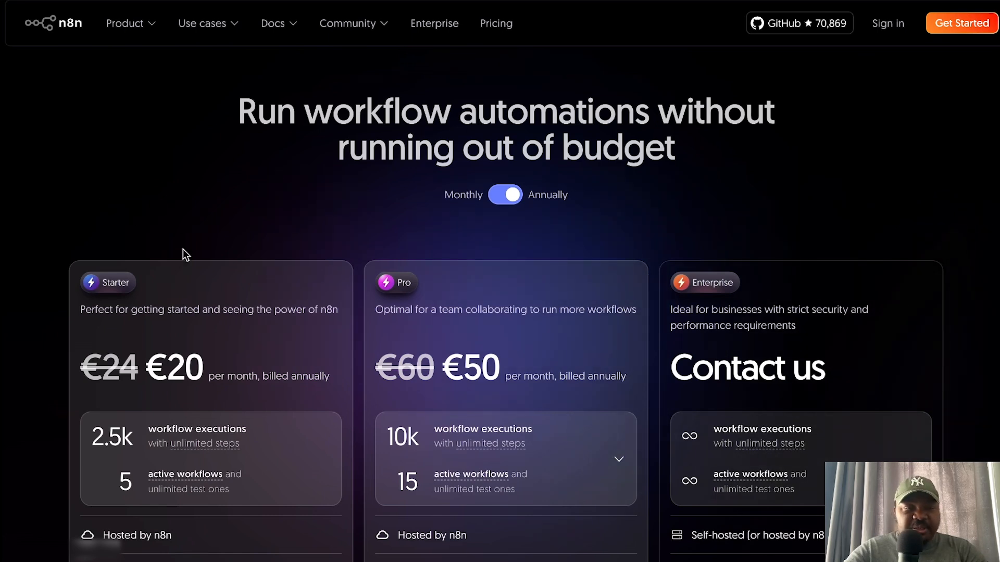
pyautogui.click(517, 203)
pyautogui.scroll(-3, 334, 417)
pyautogui.scroll(1, 334, 418)
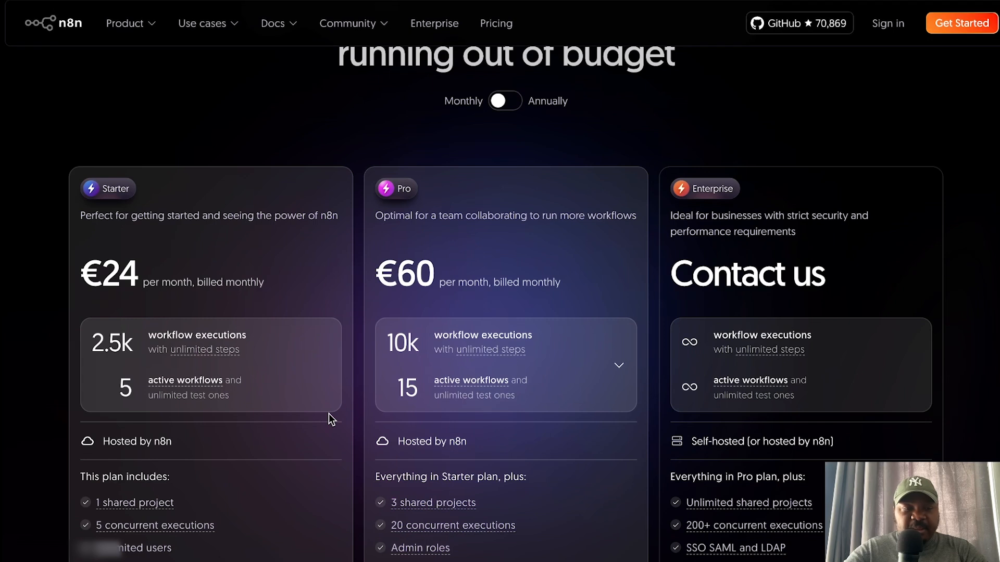
pyautogui.scroll(-3, 329, 413)
pyautogui.scroll(2, 227, 245)
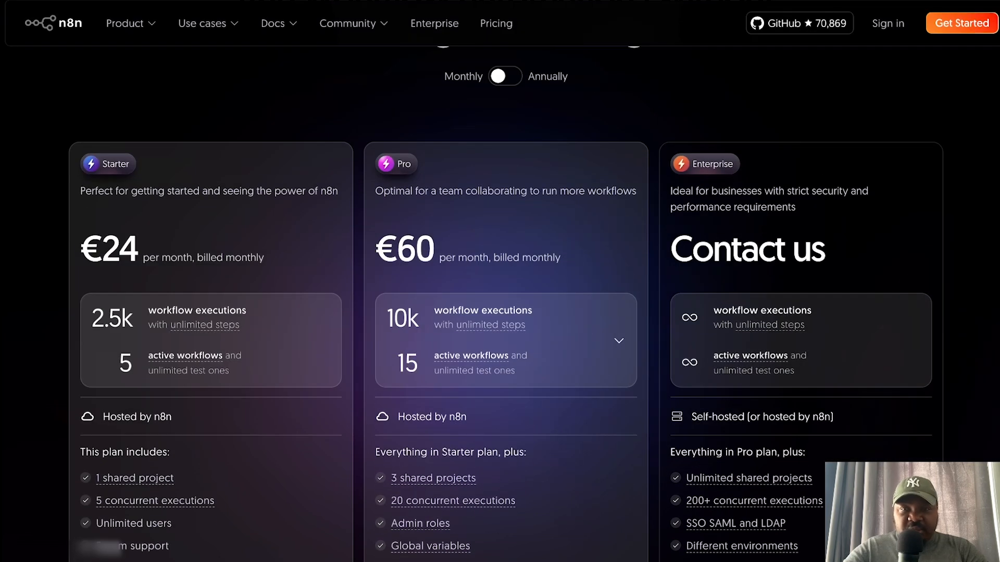
# Translate the pricing page into French and review what the Starter, Pro and Enterprise plans include.
pyautogui.click(761, 1)
pyautogui.click(738, 8)
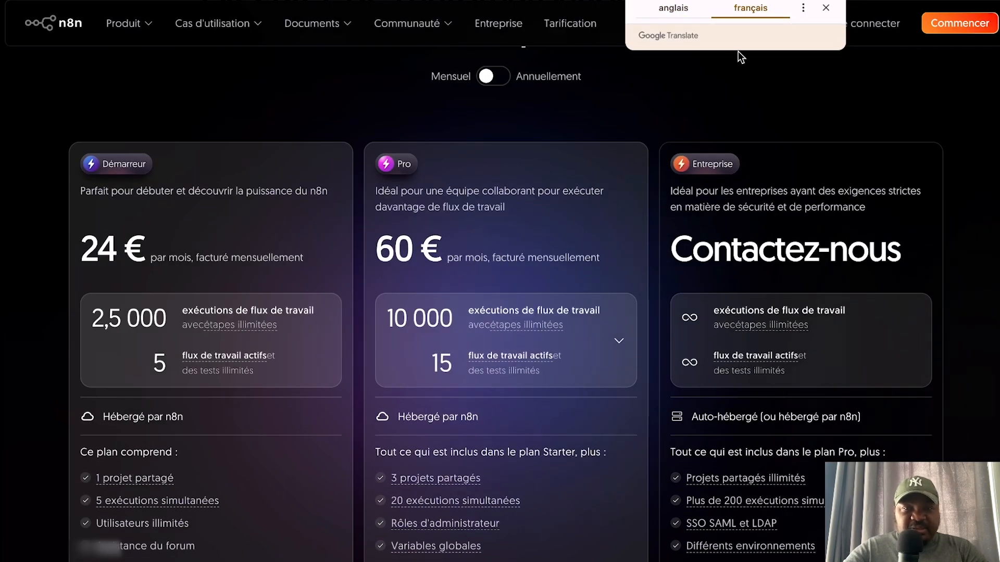
pyautogui.click(367, 105)
pyautogui.scroll(-3, 172, 177)
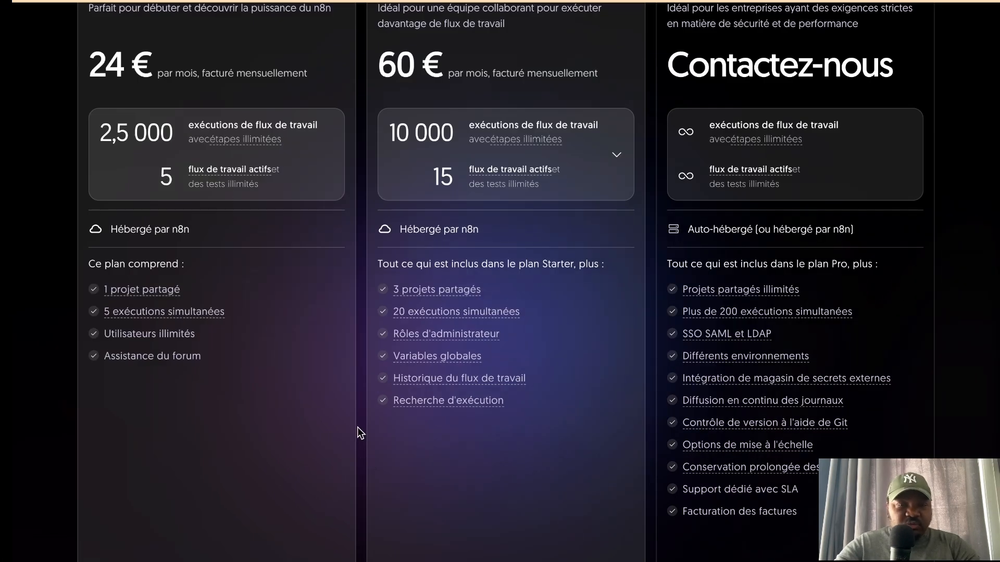
pyautogui.scroll(1, 357, 424)
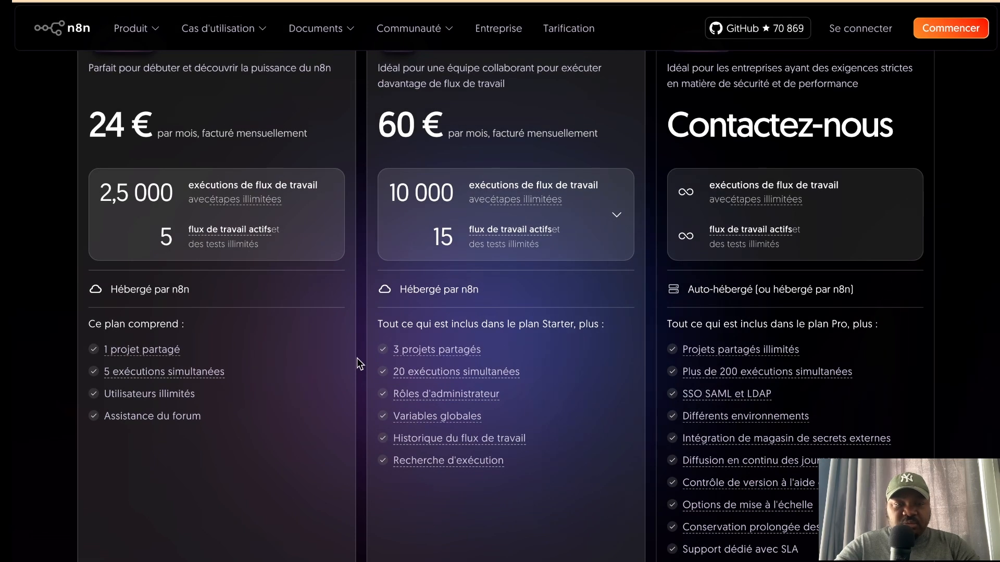
pyautogui.scroll(1, 395, 243)
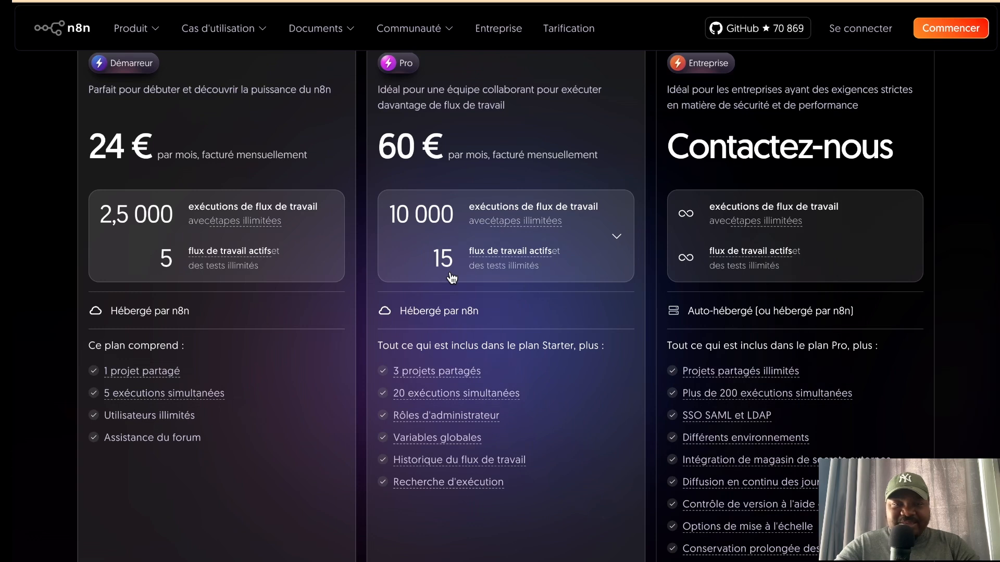
pyautogui.scroll(-7, 451, 276)
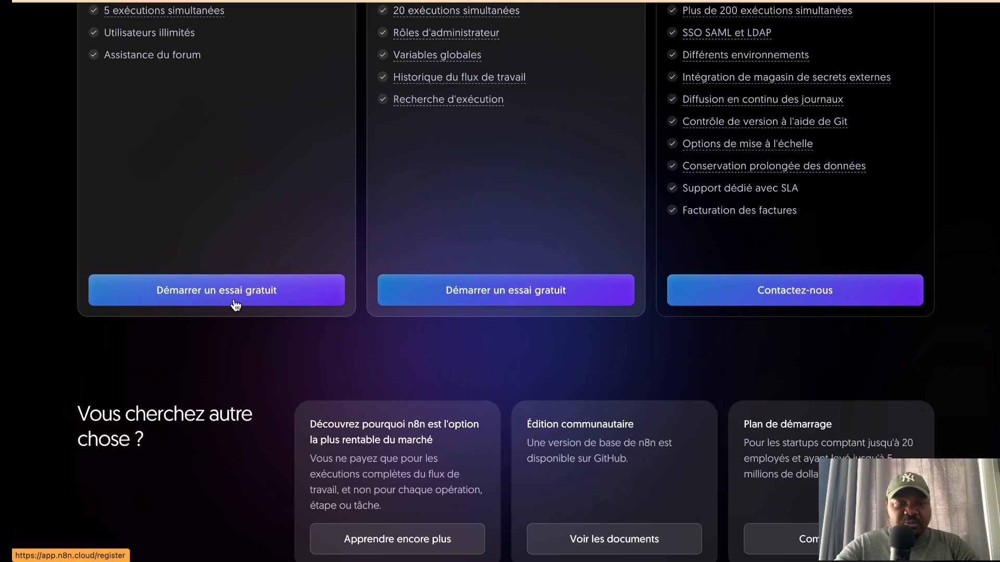
# Open the Starter plan's free-trial registration form, examine its fields, and return to the plan comparison.
pyautogui.click(236, 305)
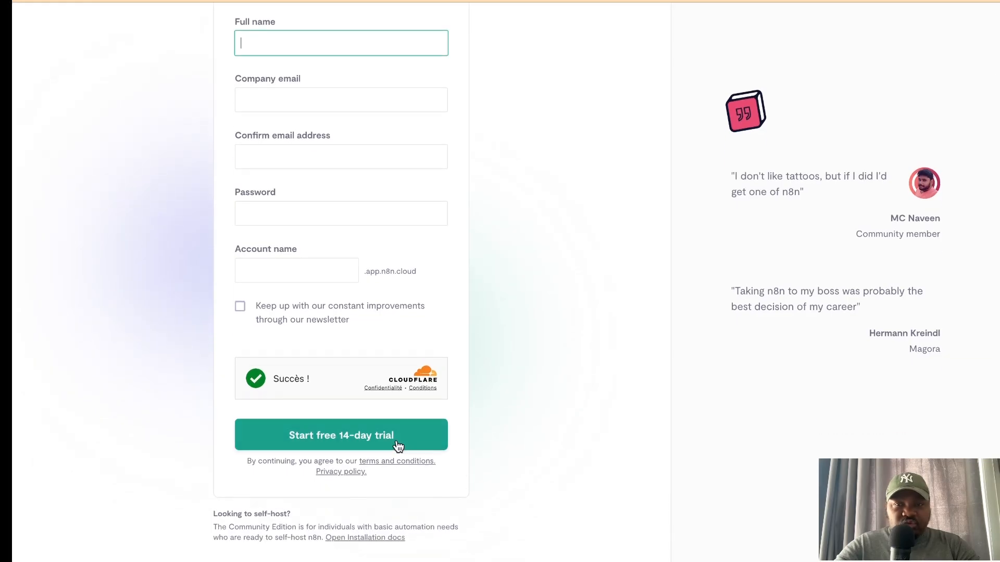
pyautogui.scroll(1, 526, 196)
pyautogui.scroll(1, 526, 196)
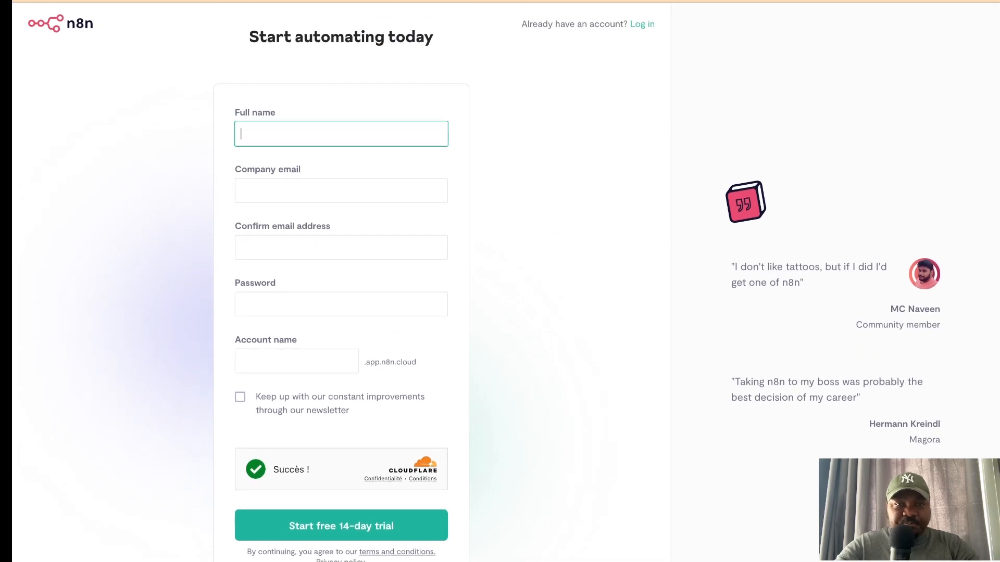
pyautogui.click(349, 1)
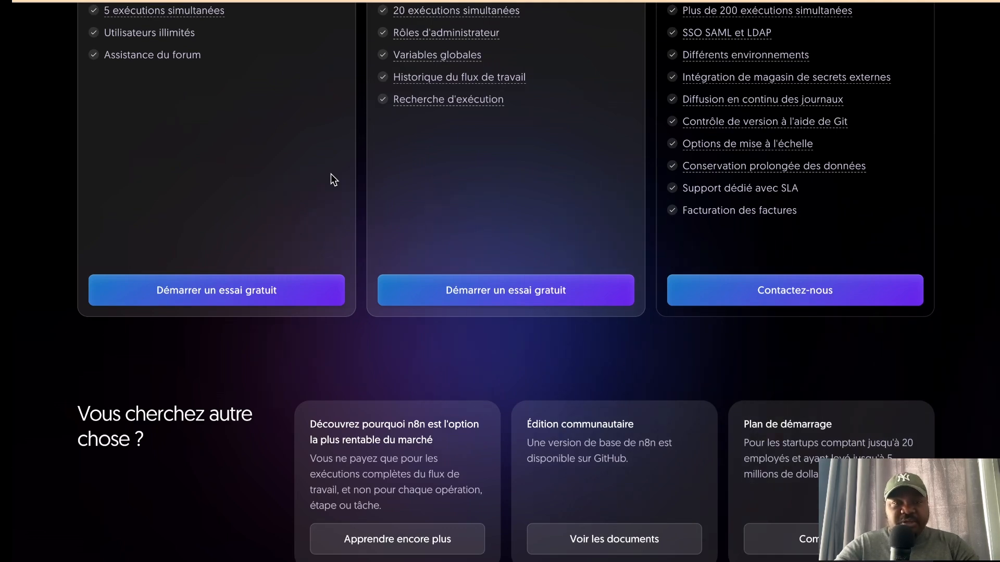
pyautogui.scroll(3, 331, 174)
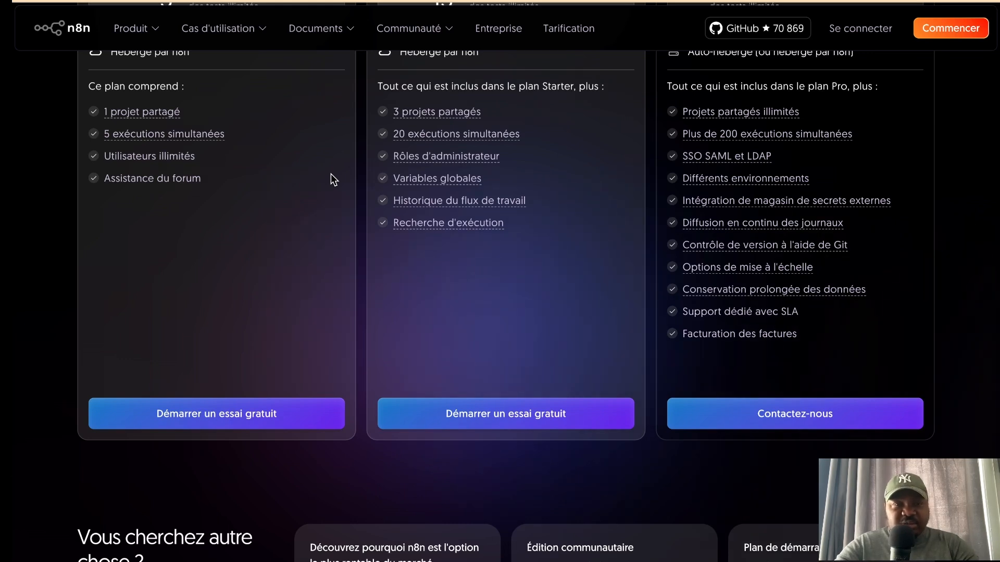
pyautogui.scroll(2, 330, 173)
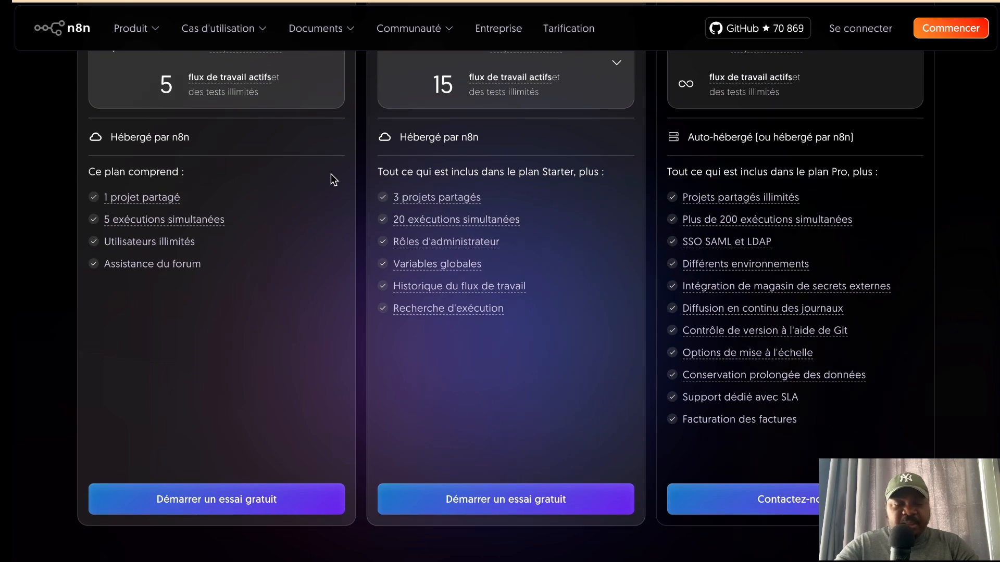
pyautogui.scroll(3, 330, 174)
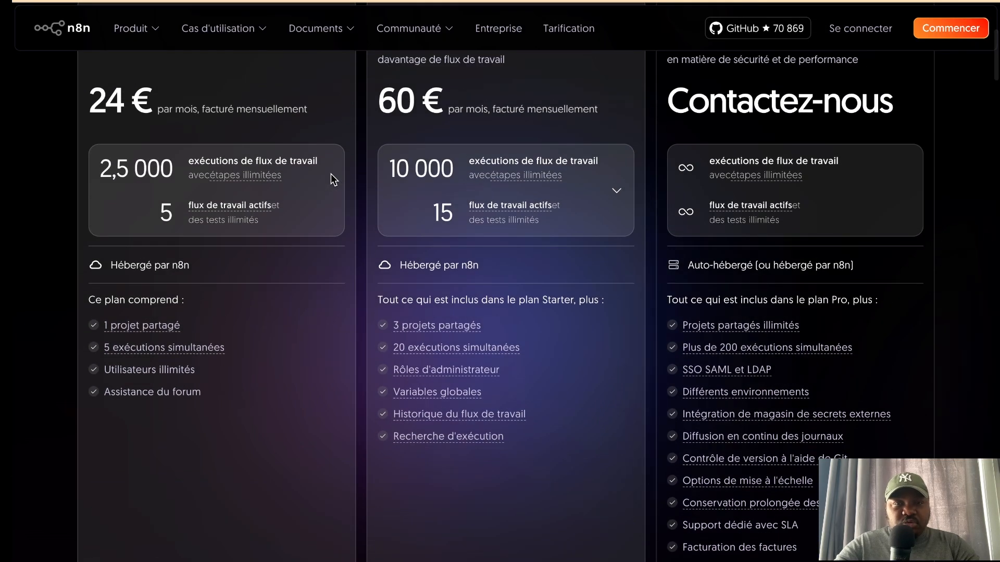
pyautogui.scroll(6, 330, 173)
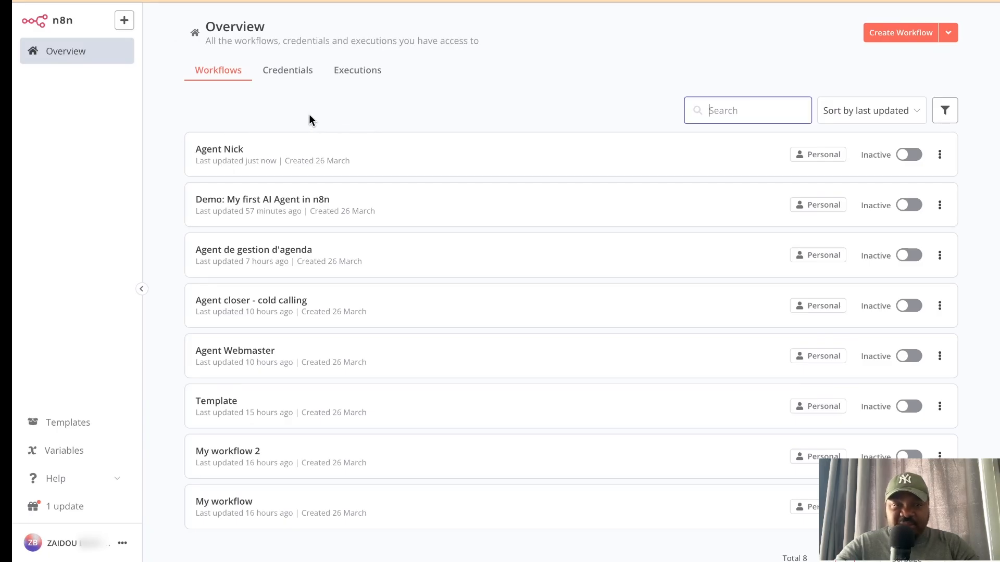
# Create a new workflow and add an On chat message trigger as its first step.
pyautogui.scroll(-1, 405, 331)
pyautogui.scroll(1, 407, 337)
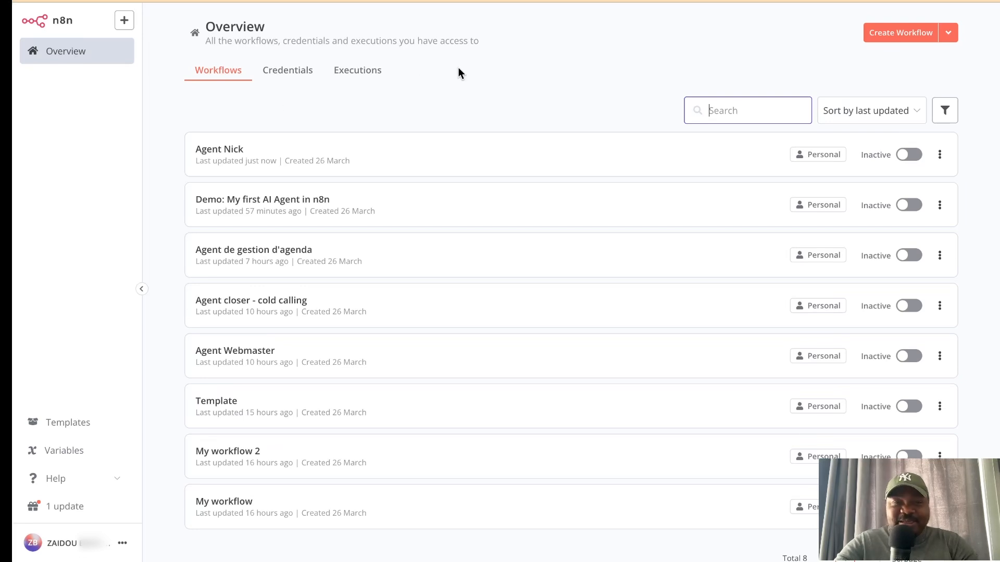
pyautogui.click(881, 42)
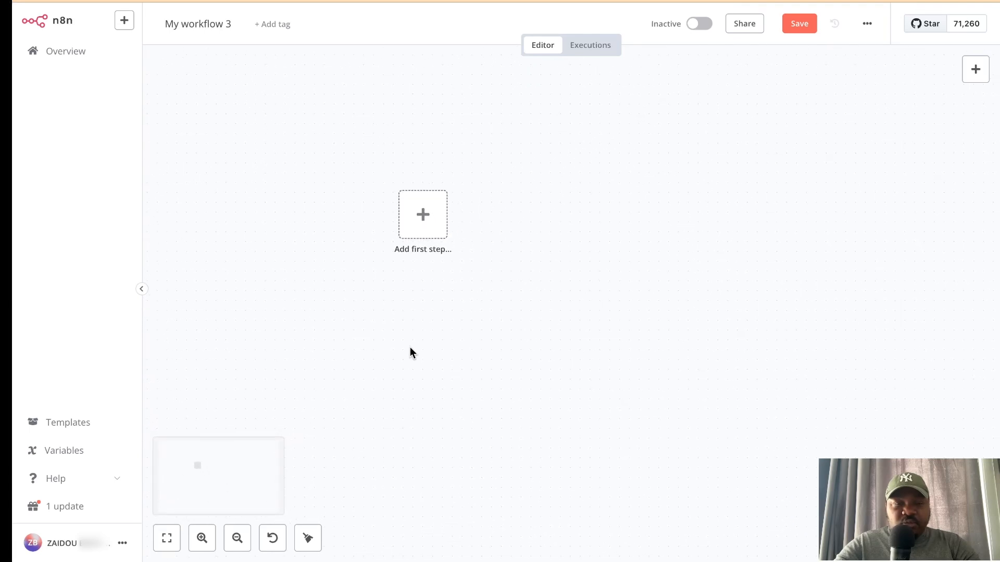
pyautogui.click(423, 227)
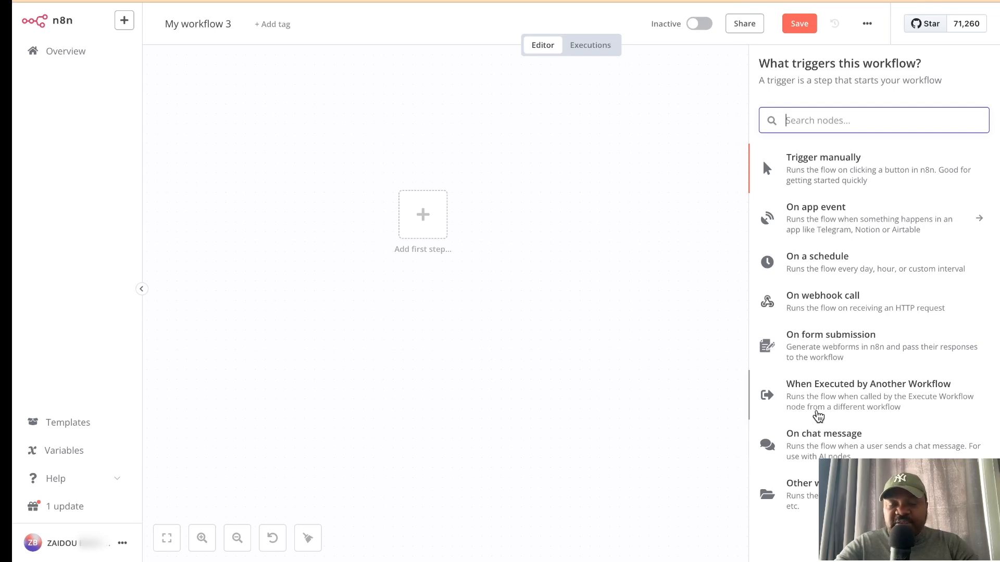
pyautogui.click(819, 440)
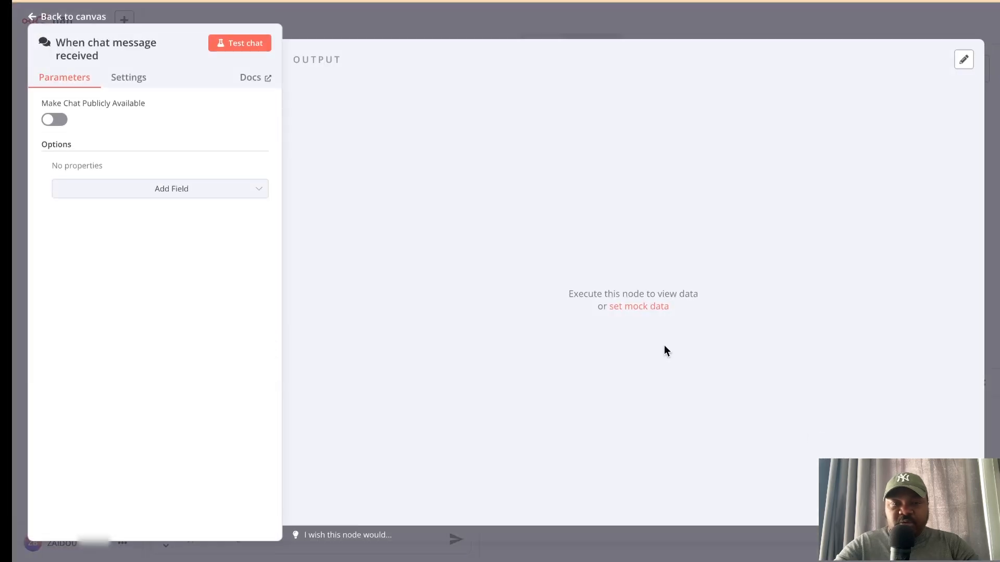
# Examine the chat trigger's public availability settings, leave public access off, and return to the canvas without the chat area.
pyautogui.click(51, 121)
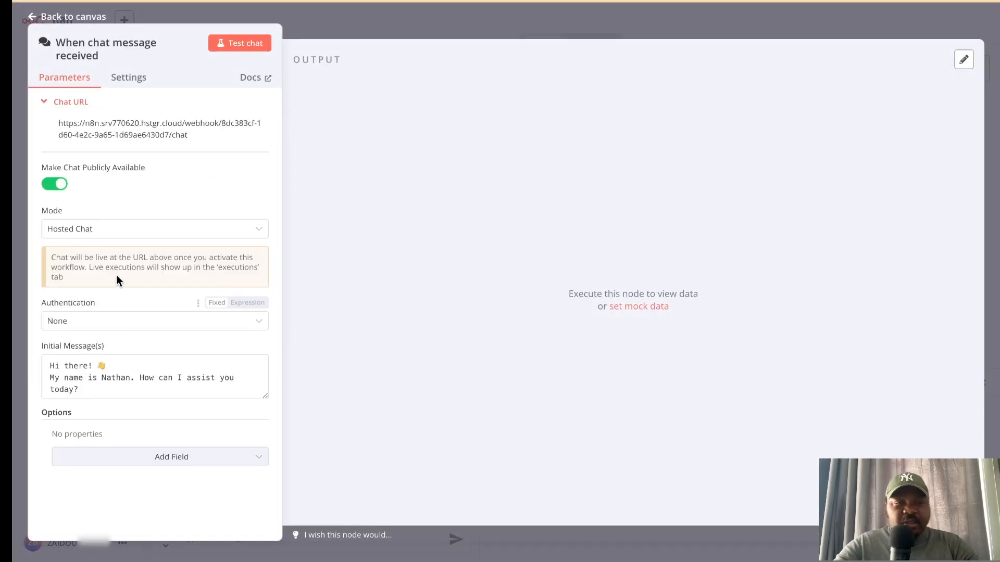
pyautogui.click(56, 185)
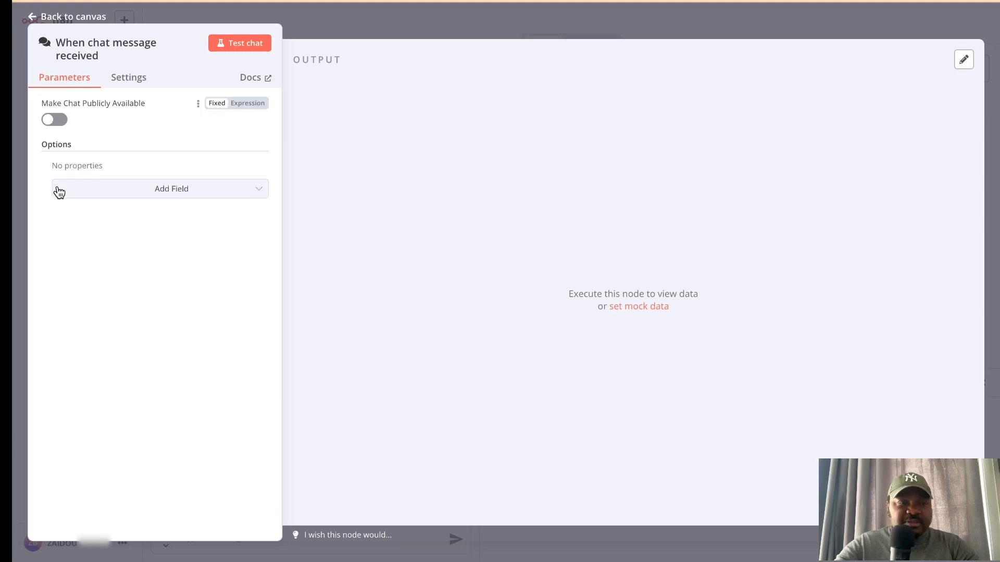
pyautogui.click(596, 26)
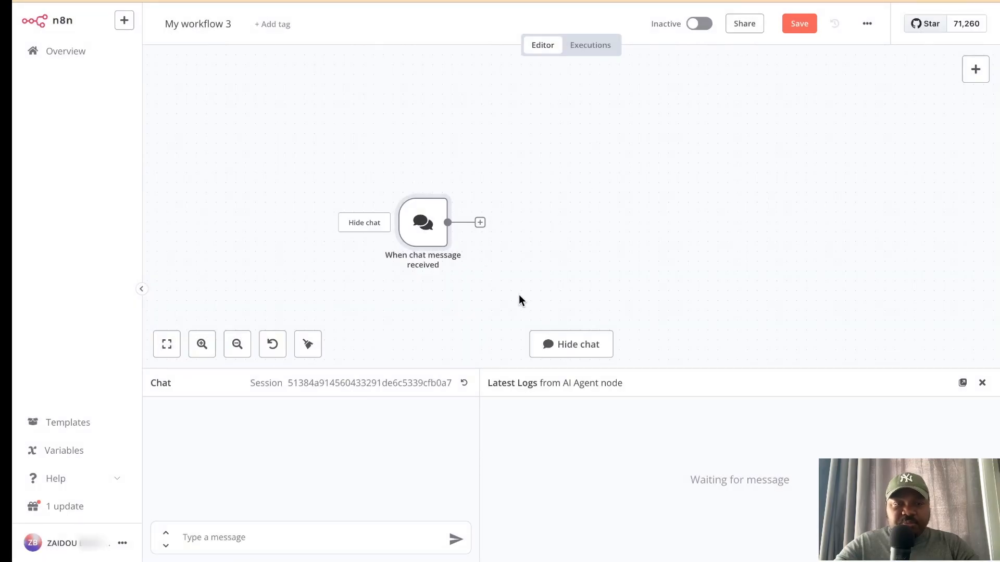
pyautogui.click(982, 383)
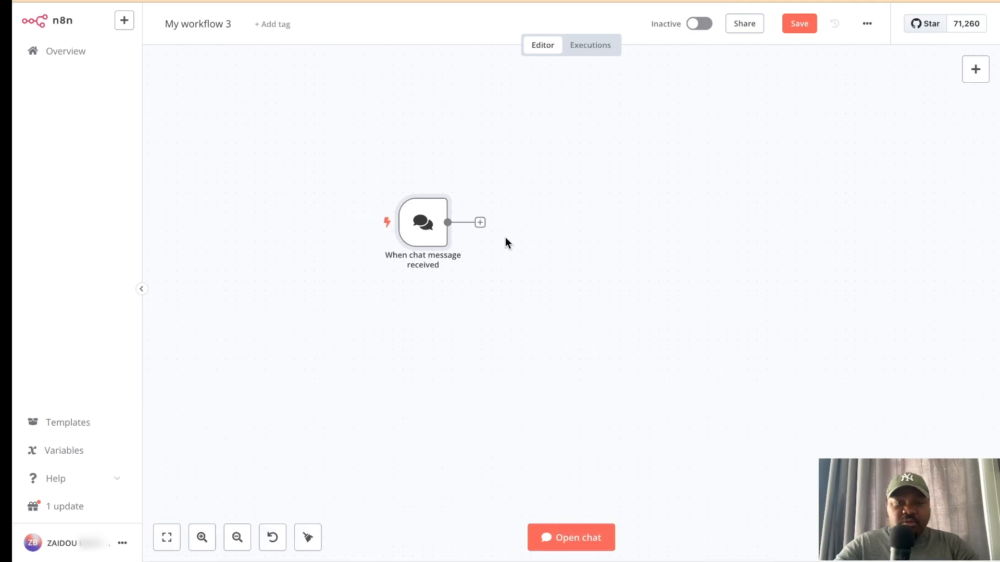
# Add an AI Agent node after the chat trigger, keeping its default parameters.
pyautogui.click(481, 222)
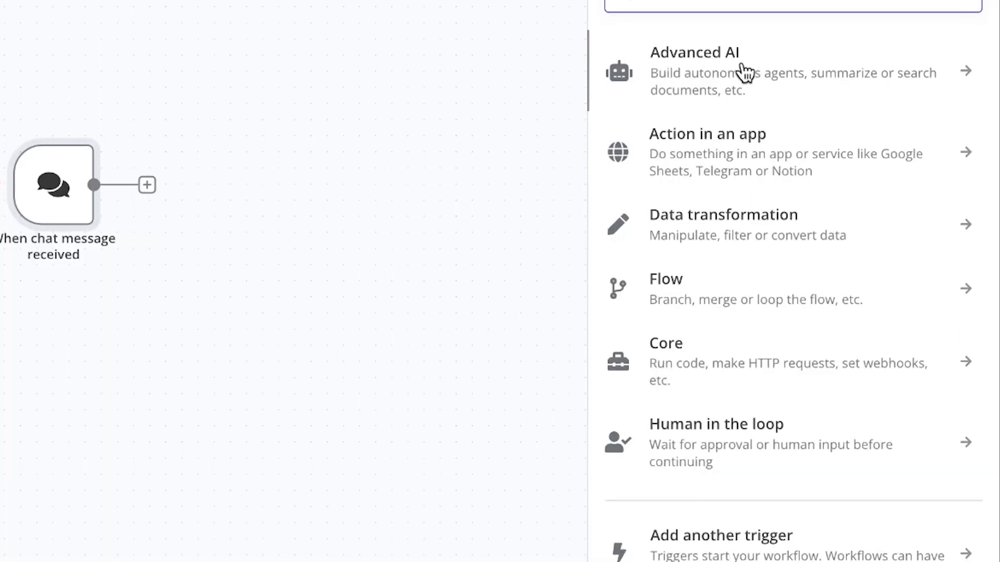
pyautogui.click(745, 73)
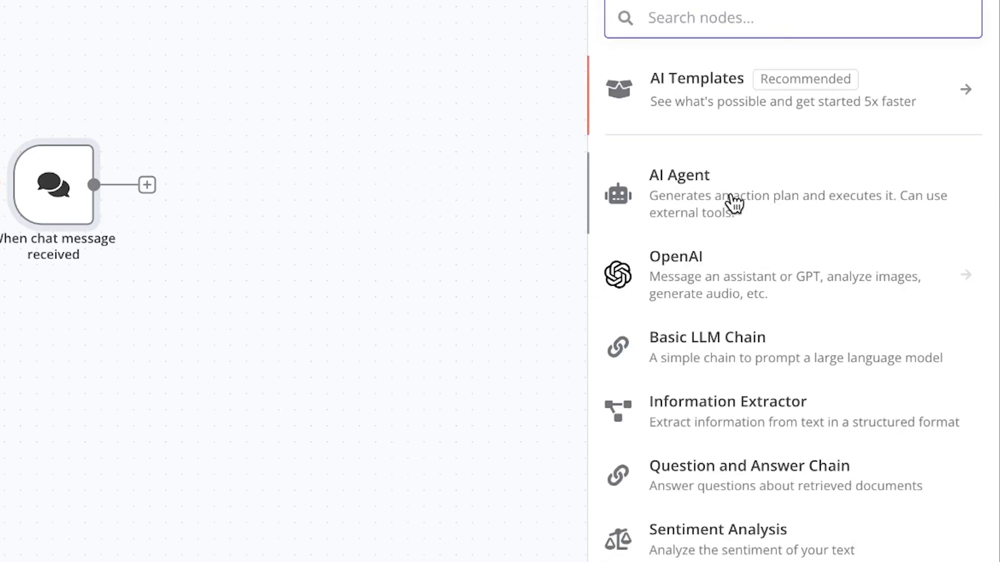
pyautogui.click(734, 203)
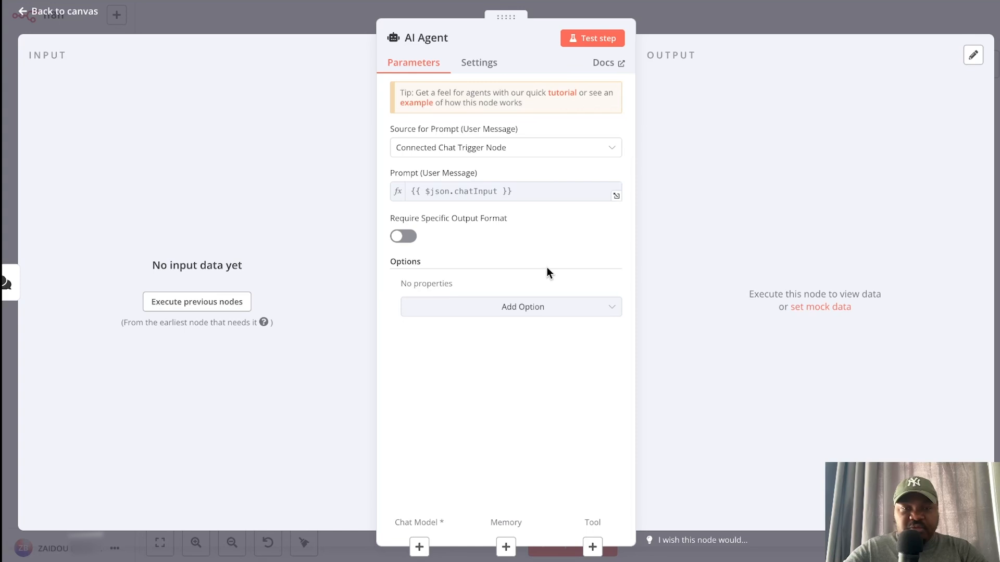
pyautogui.click(778, 17)
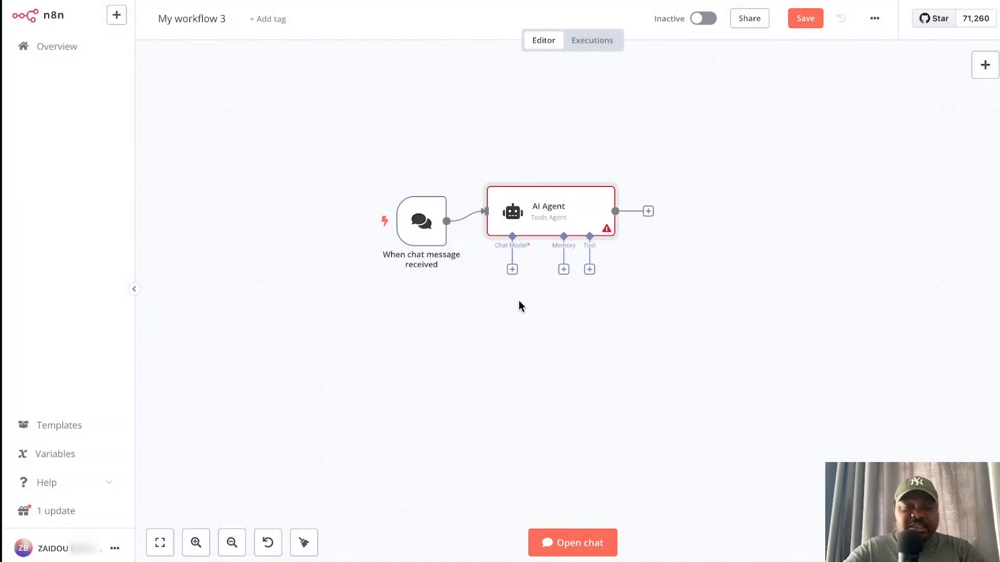
# Attach an OpenAI Chat Model to the AI Agent as its chat model.
pyautogui.scroll(5, 518, 302)
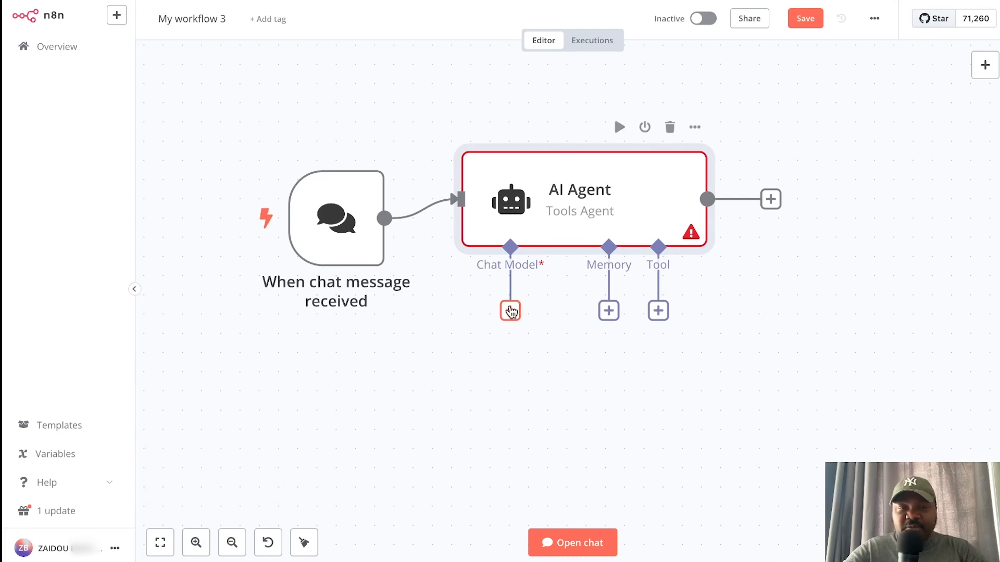
pyautogui.click(510, 312)
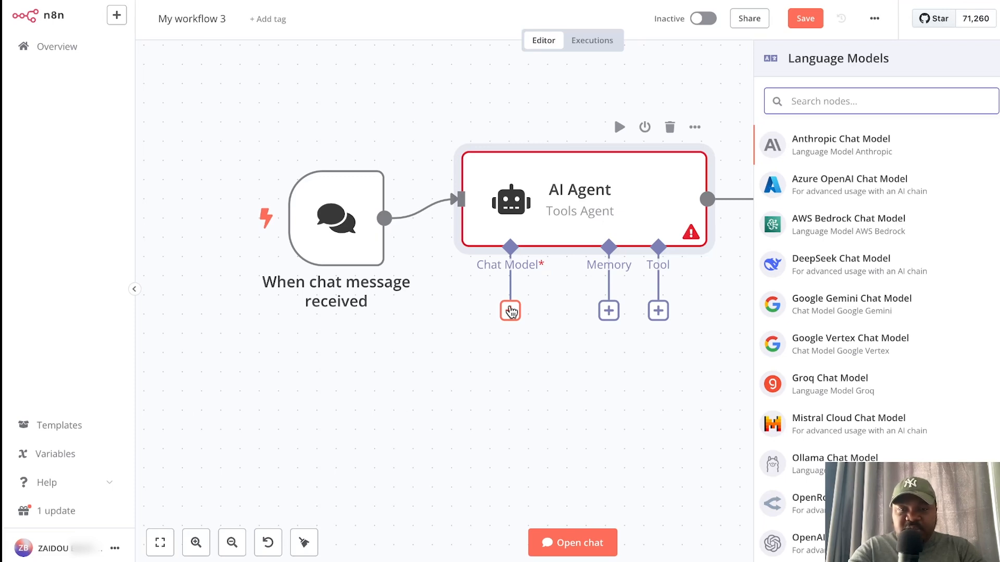
pyautogui.click(492, 420)
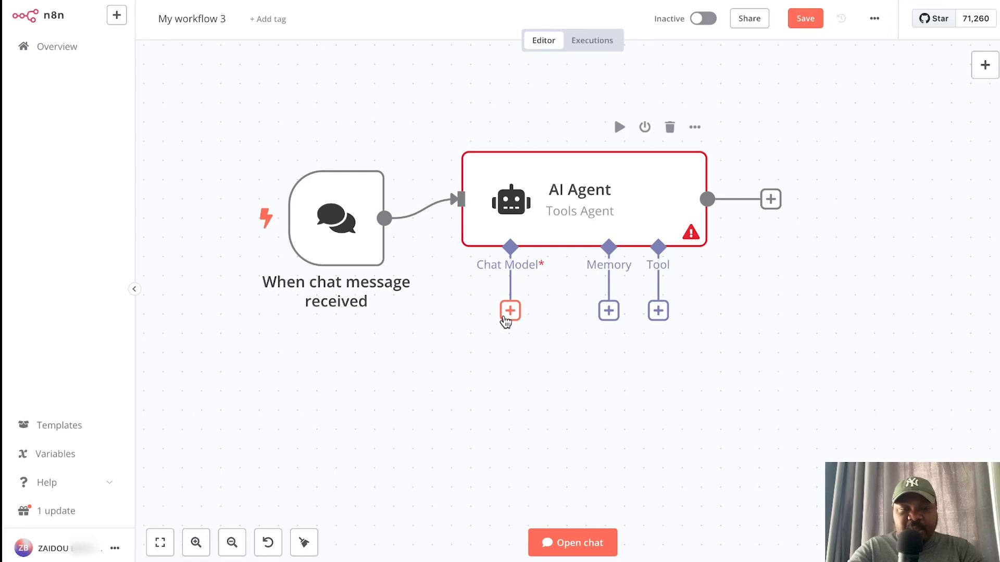
pyautogui.scroll(-2, 506, 320)
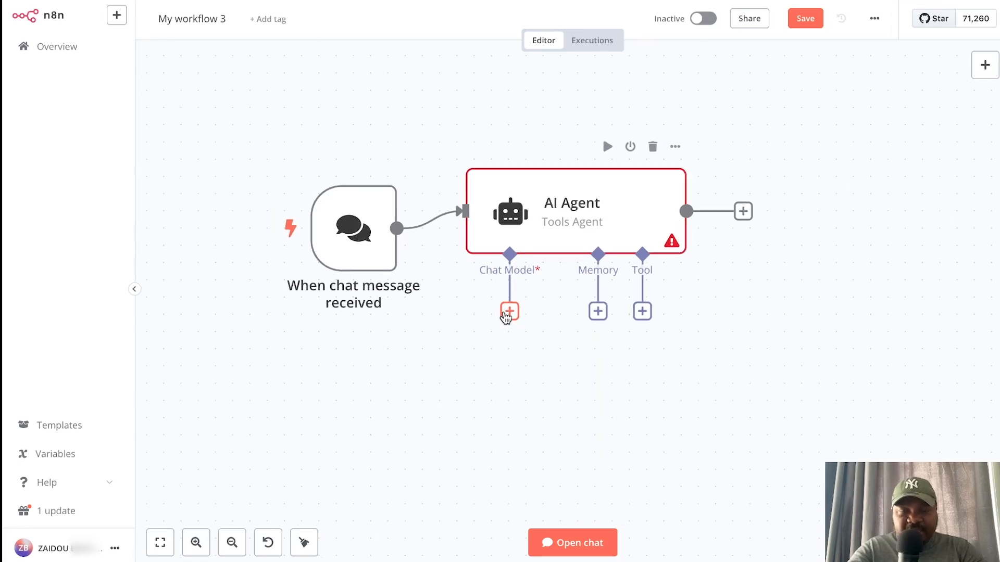
pyautogui.click(510, 312)
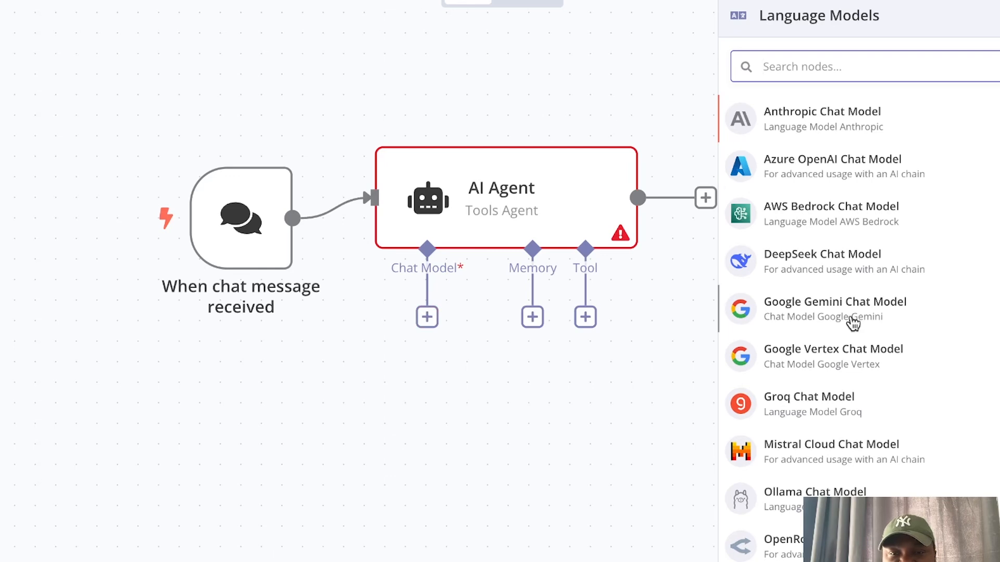
pyautogui.scroll(-1, 852, 321)
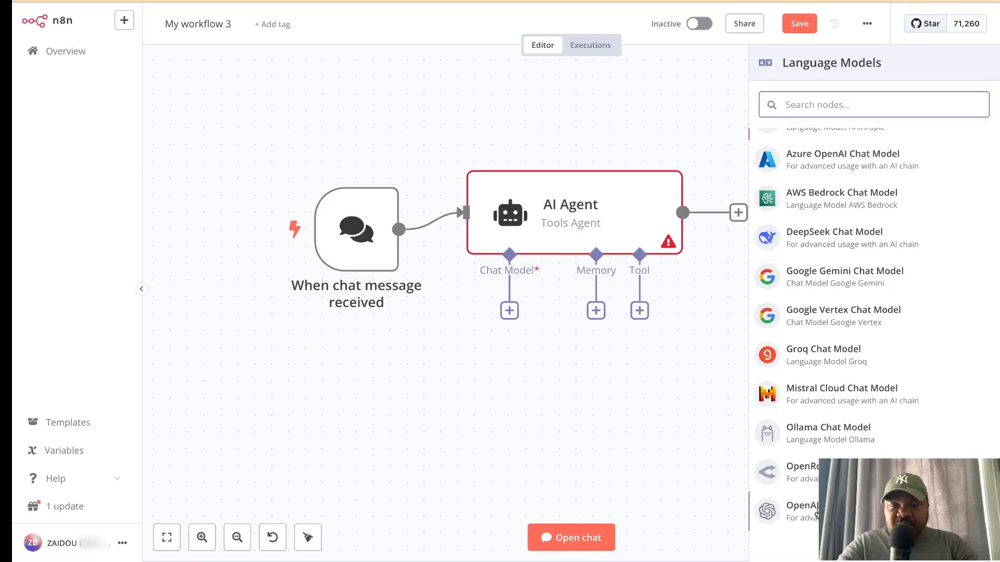
pyautogui.click(817, 516)
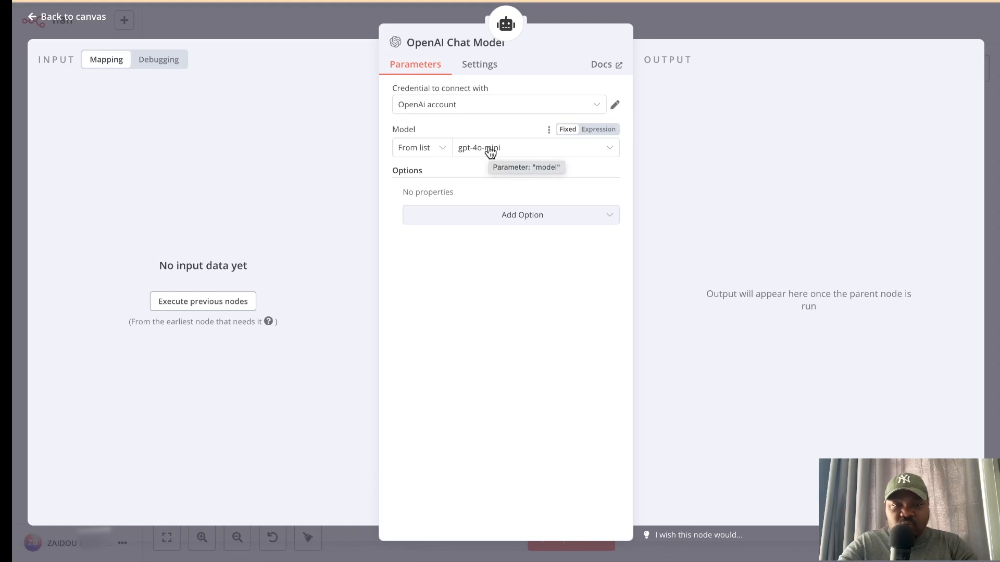
# Examine the form for creating a new OpenAI credential and the model's additional options, and return to the canvas.
pyautogui.click(592, 111)
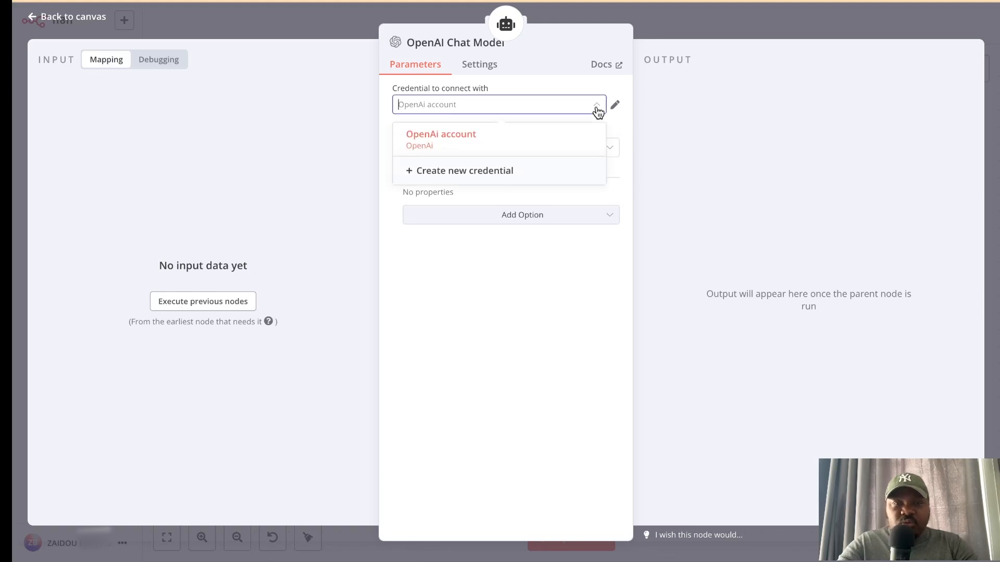
pyautogui.click(503, 177)
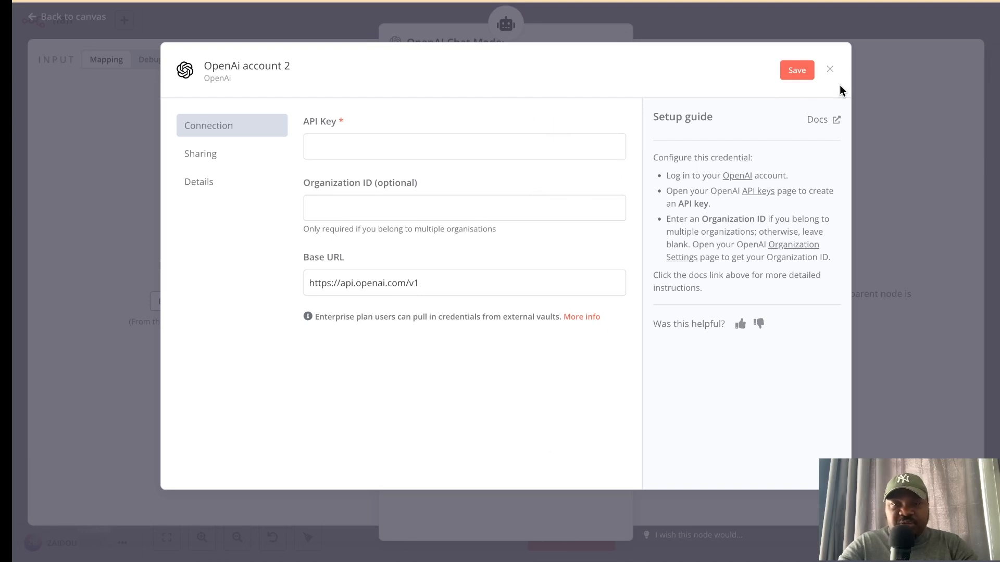
pyautogui.click(830, 70)
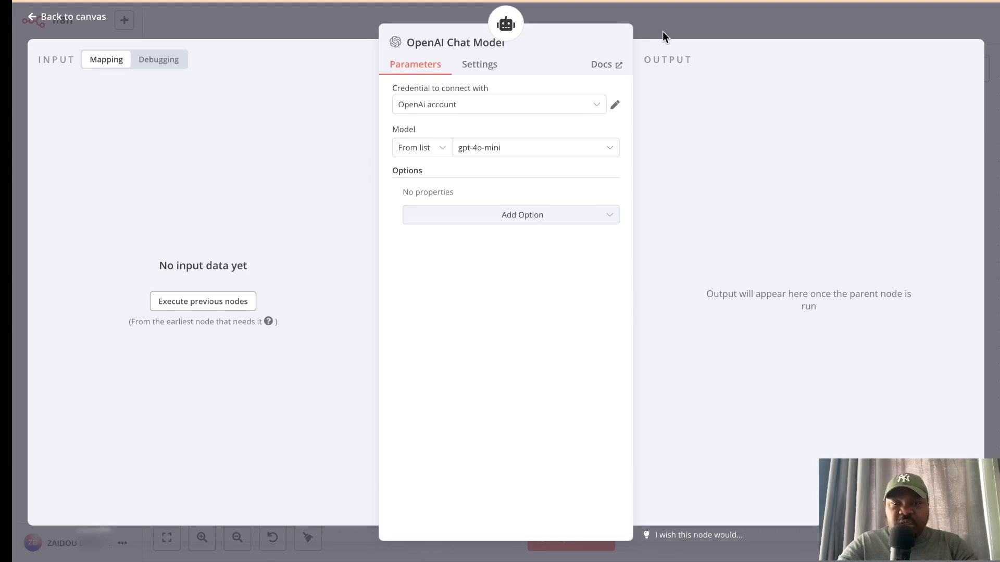
pyautogui.click(585, 221)
pyautogui.click(585, 222)
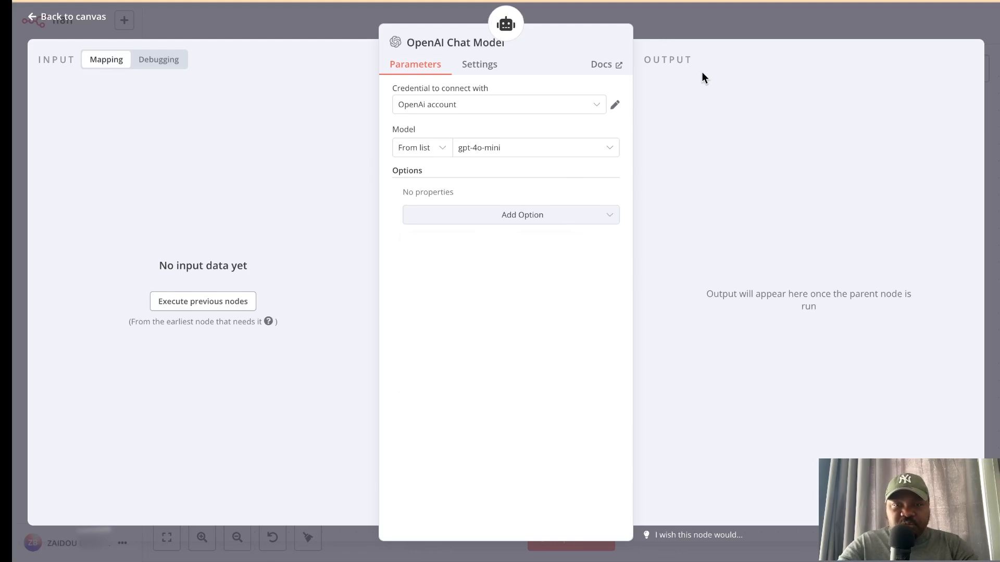
pyautogui.click(705, 27)
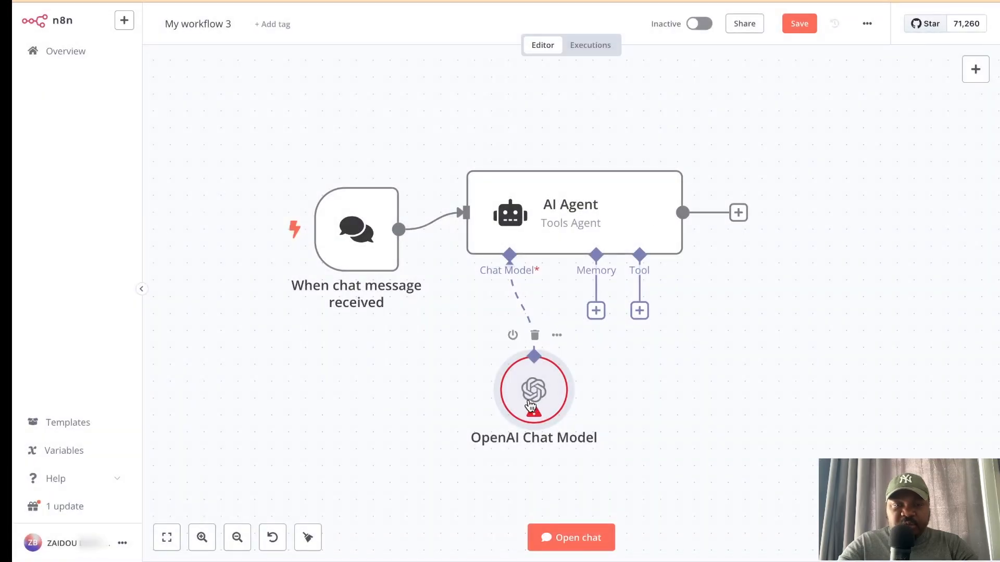
# Move the OpenAI Chat Model node farther left below the AI Agent and attach a Simple Memory node to the agent's memory connection.
pyautogui.moveTo(512, 400); pyautogui.dragTo(445, 382)
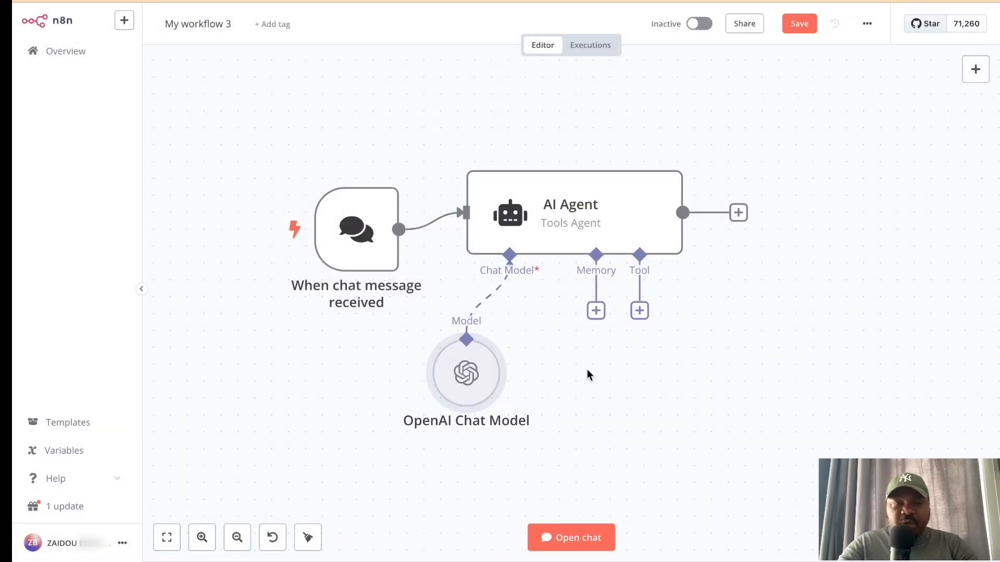
pyautogui.click(602, 314)
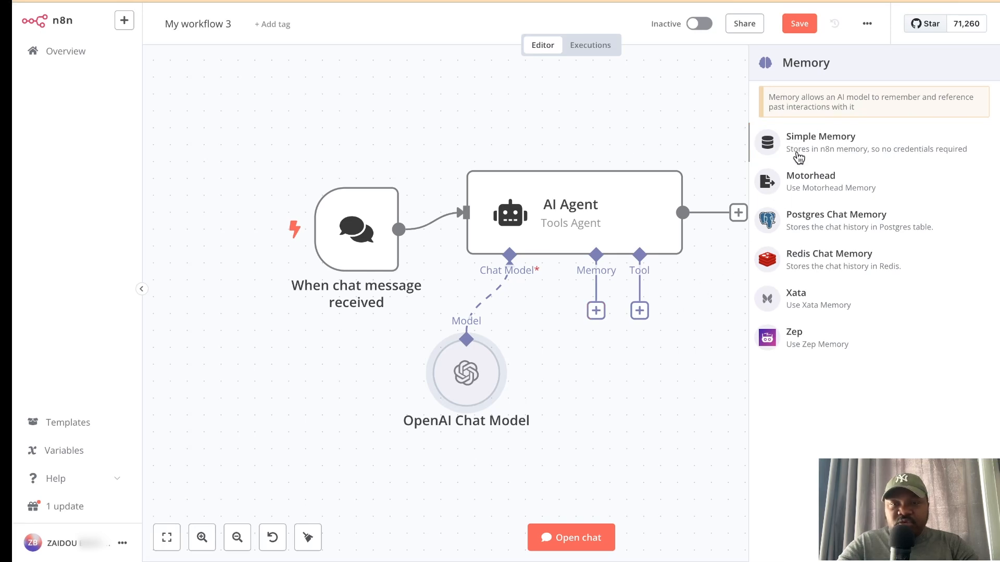
pyautogui.click(831, 144)
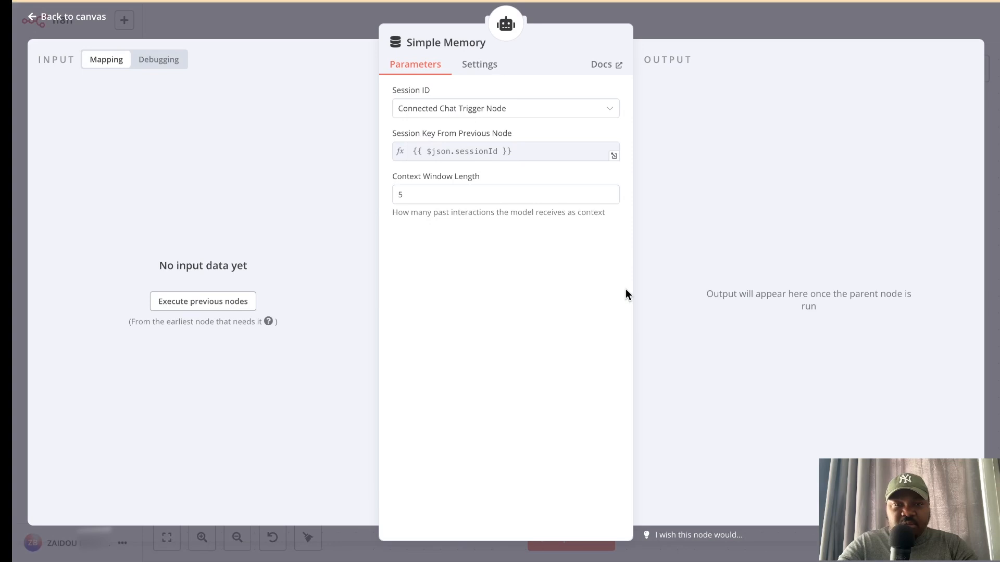
pyautogui.click(655, 23)
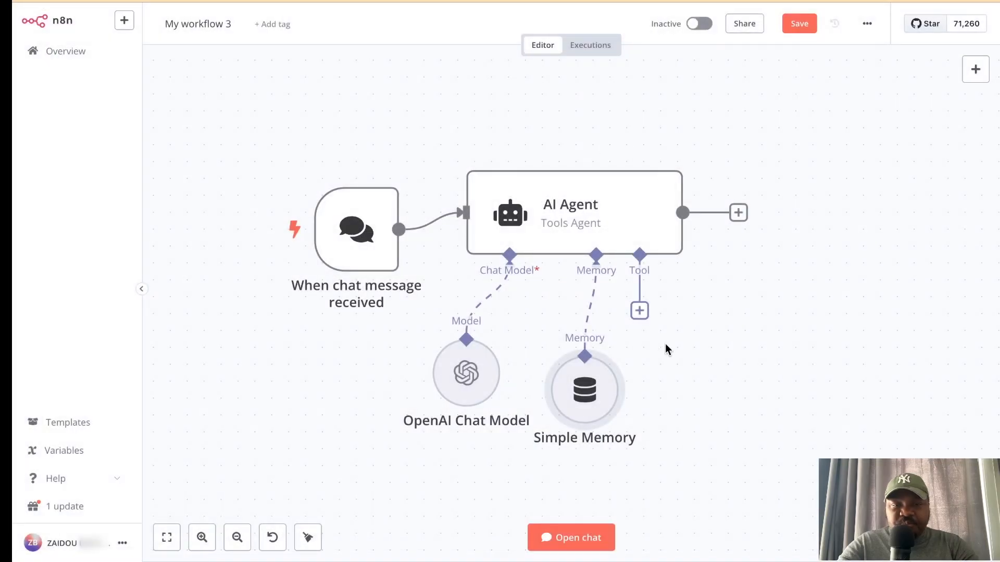
# Disconnect the chat trigger from the AI Agent and reconnect them with the trigger moved farther left.
pyautogui.moveTo(664, 342); pyautogui.dragTo(631, 308)
pyautogui.scroll(-3, 660, 339)
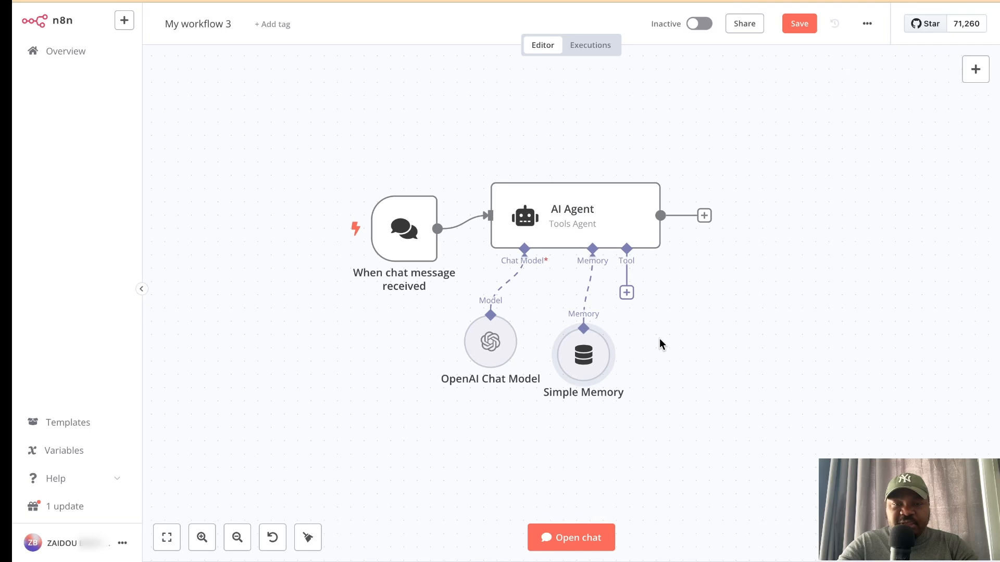
pyautogui.scroll(-1, 659, 338)
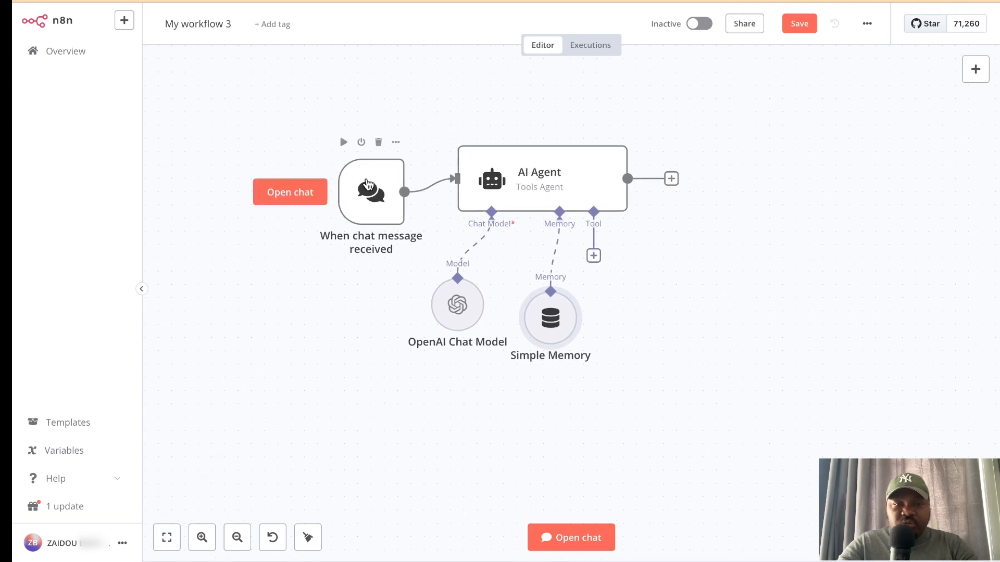
pyautogui.moveTo(439, 193)
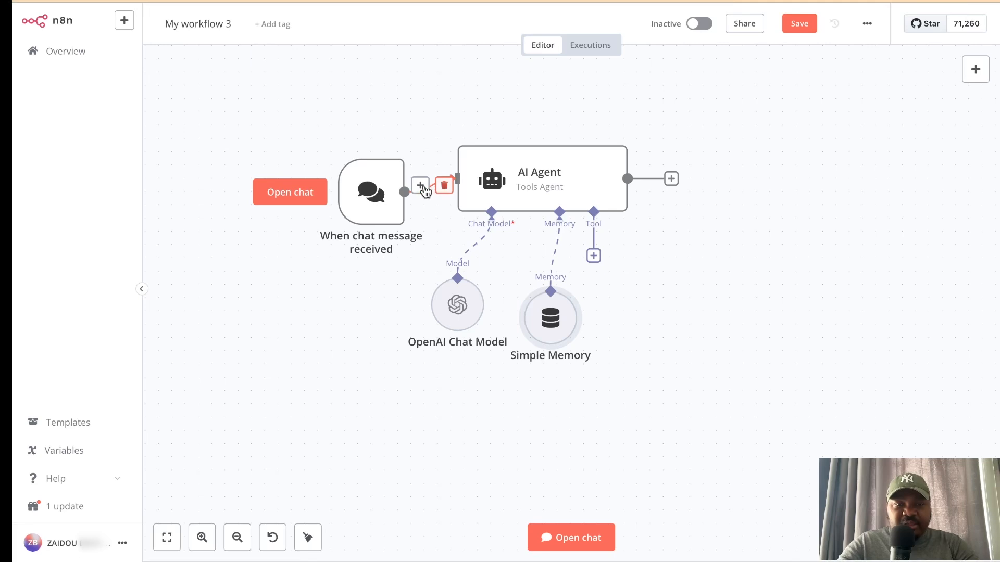
pyautogui.click(444, 186)
pyautogui.moveTo(375, 181); pyautogui.dragTo(296, 181)
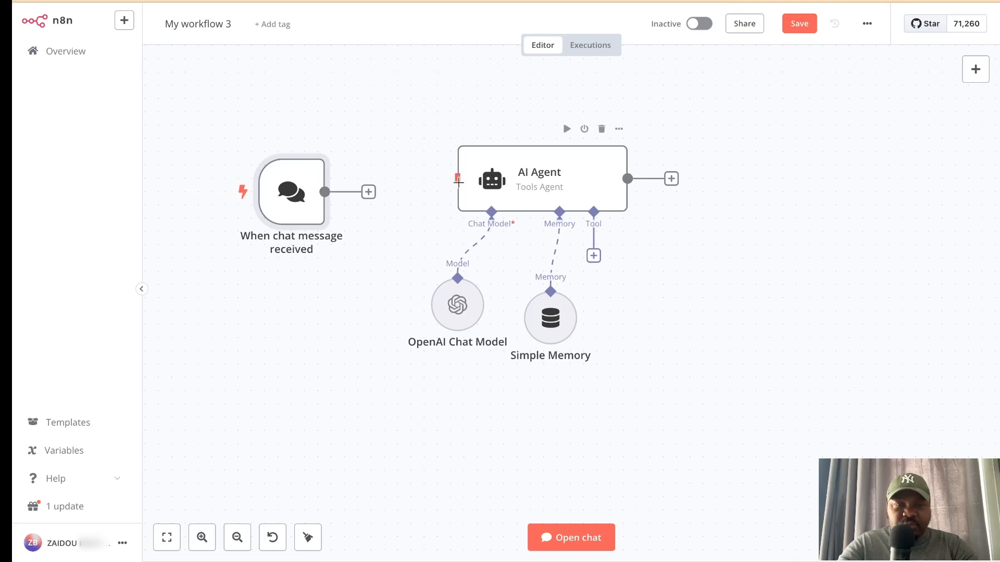
pyautogui.moveTo(324, 192); pyautogui.dragTo(457, 179)
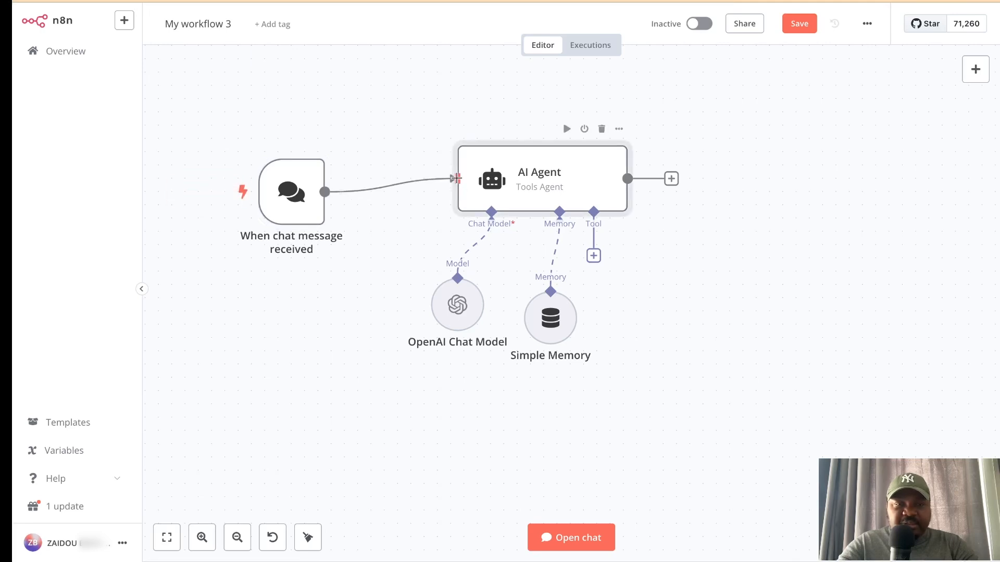
# Remove the connection between the chat trigger and the AI Agent and delete the trigger node.
pyautogui.click(405, 186)
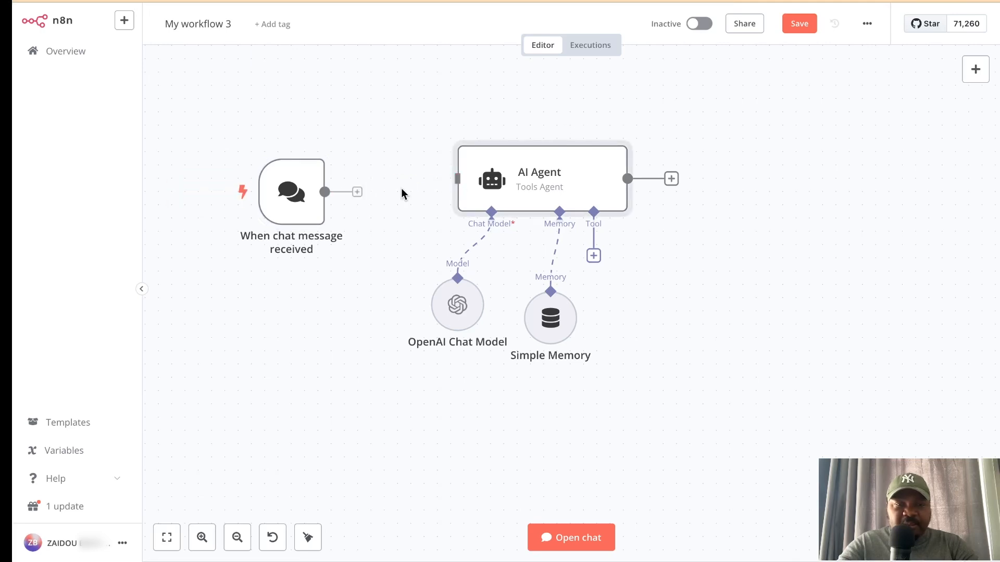
pyautogui.click(298, 142)
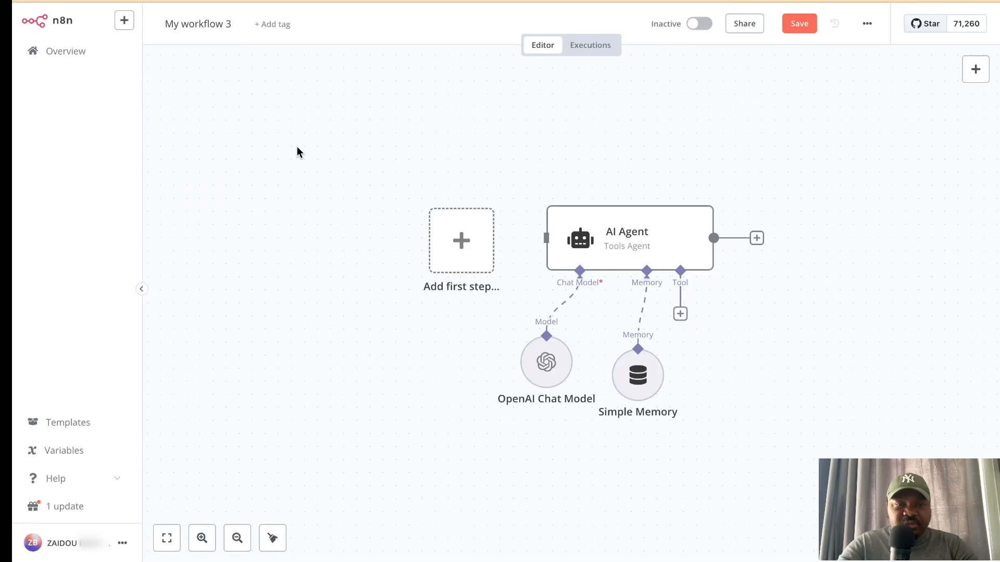
# Search the trigger nodes for Telegram with "tel" and for WhatsApp with "wha" as possible first steps.
pyautogui.click(447, 221)
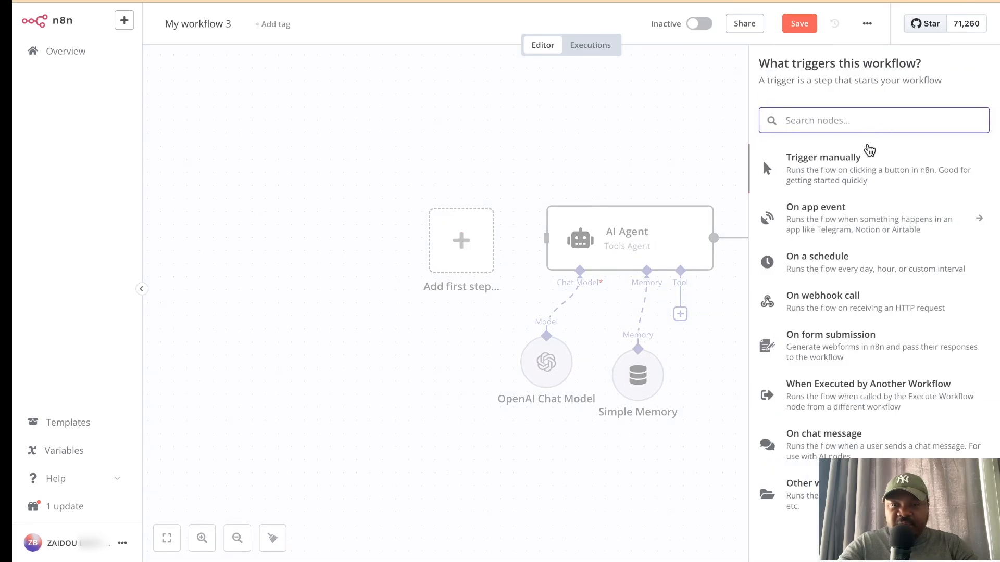
pyautogui.write('tel')
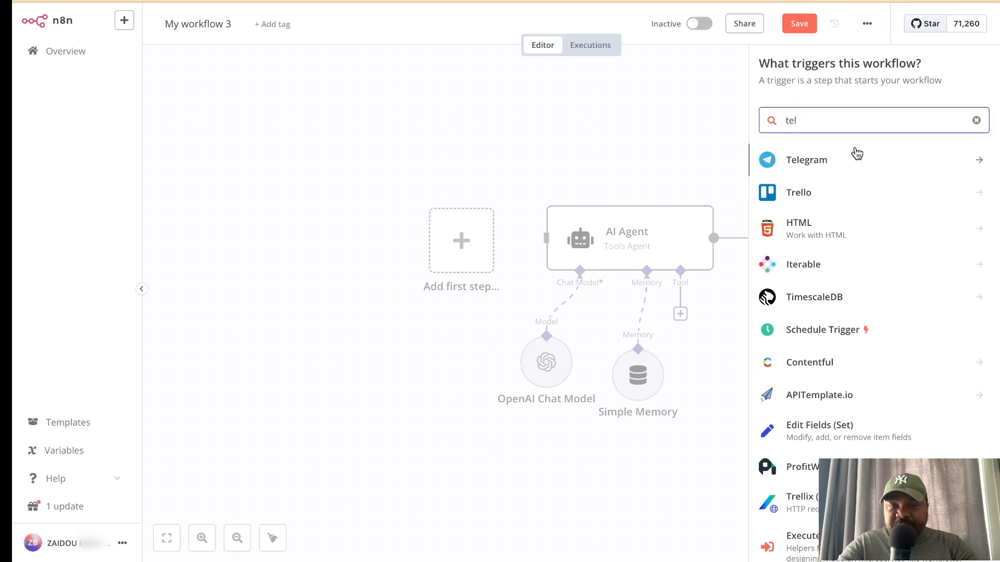
pyautogui.press('BackSpace')
pyautogui.press('BackSpace')
pyautogui.press('BackSpace')
pyautogui.write('wha')
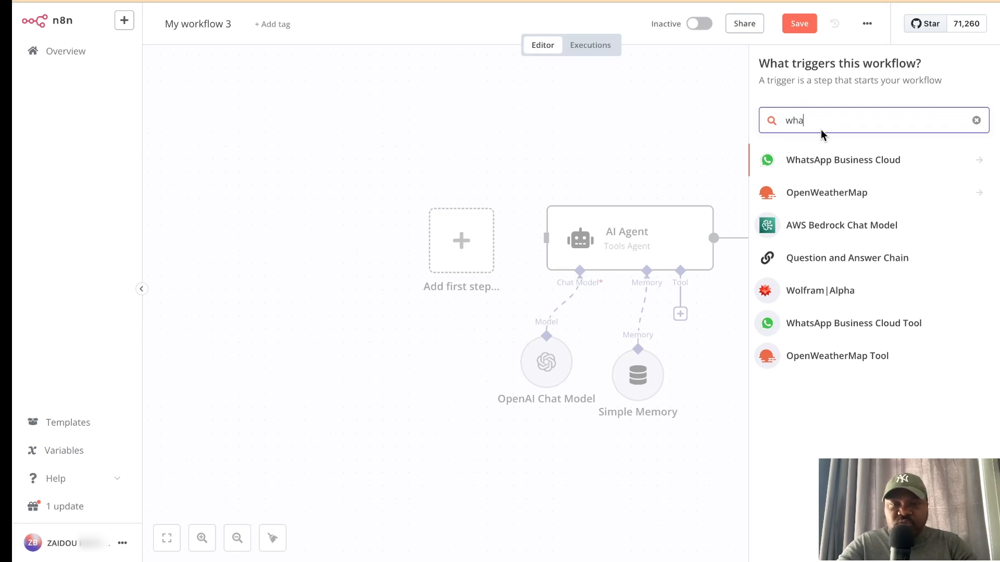
pyautogui.press('BackSpace')
pyautogui.press('BackSpace')
pyautogui.press('BackSpace')
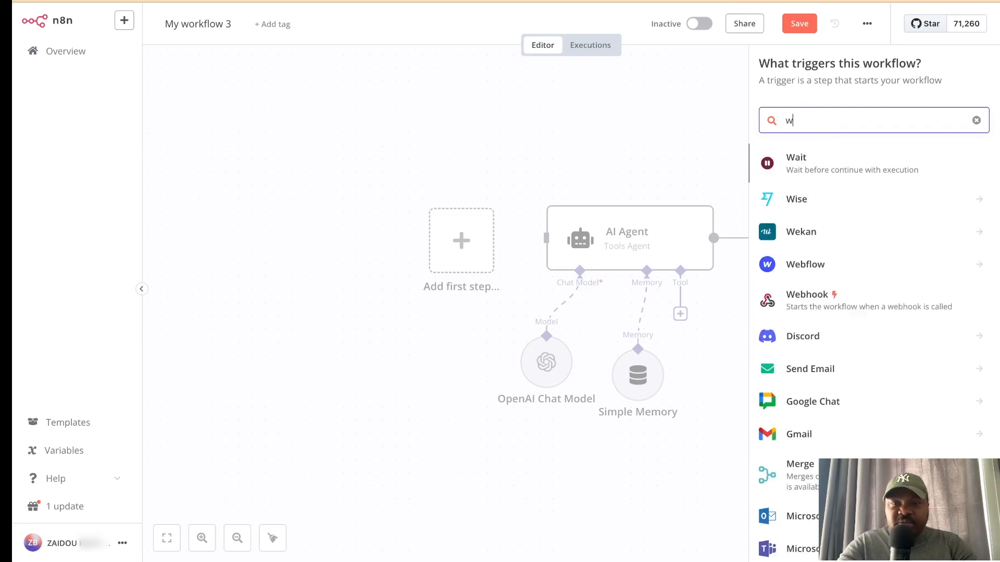
pyautogui.write('tel')
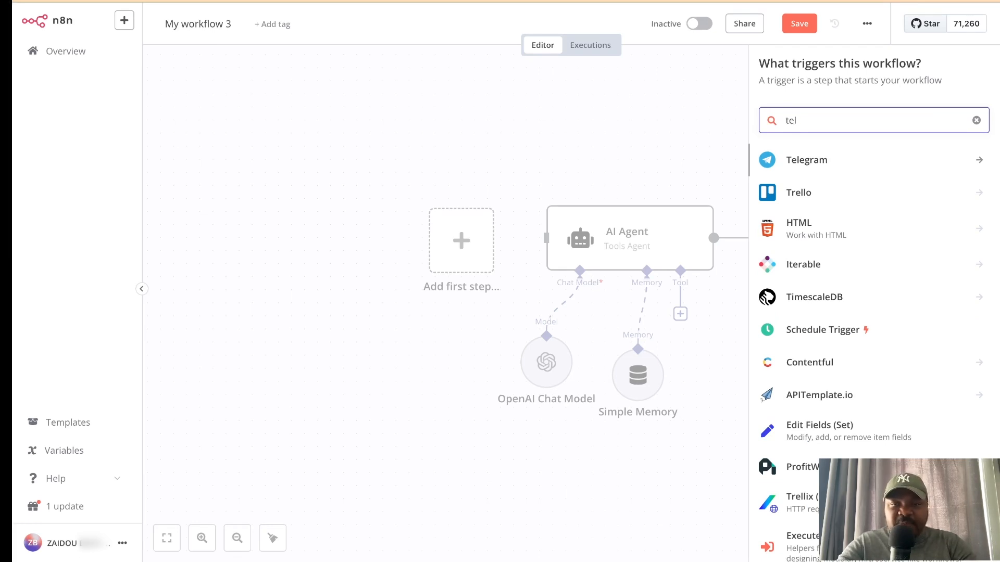
# Add an On chat message trigger as the workflow's first step and save the workflow.
pyautogui.click(976, 120)
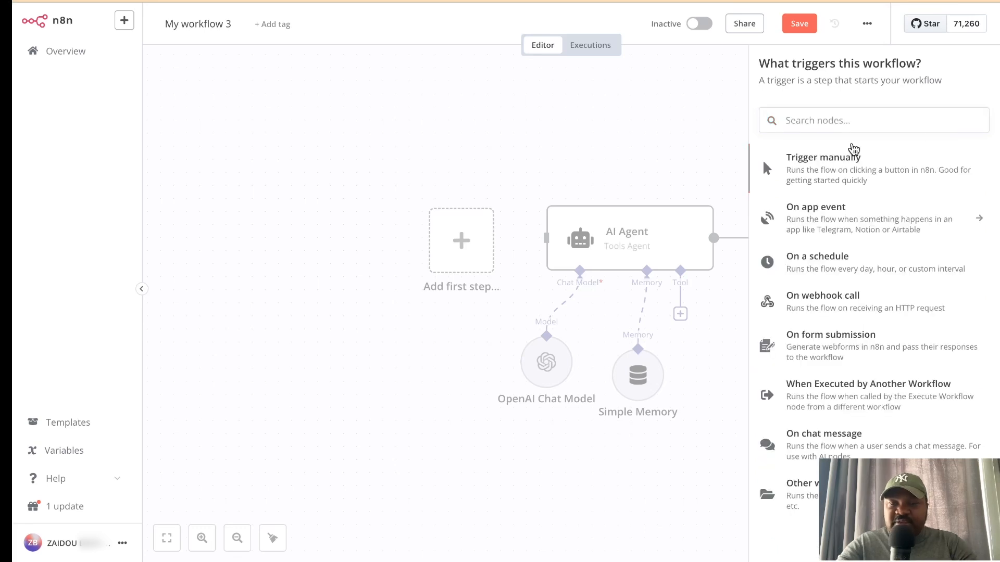
pyautogui.click(819, 453)
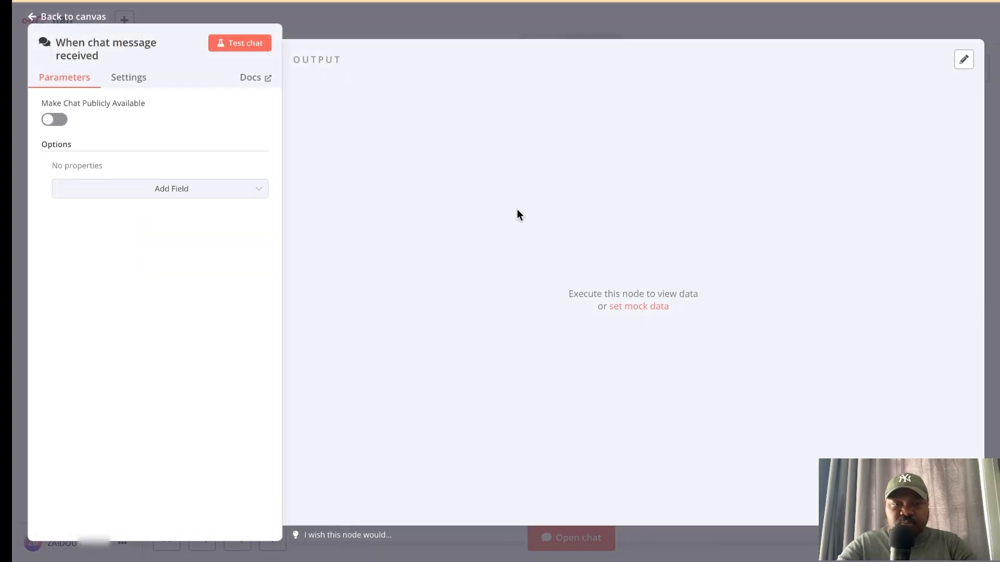
pyautogui.click(641, 22)
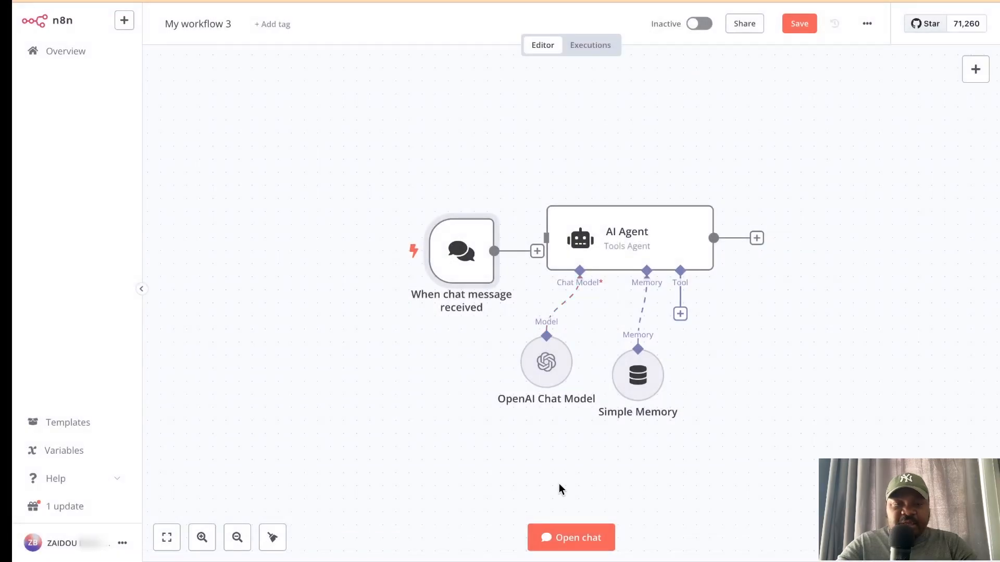
pyautogui.click(791, 29)
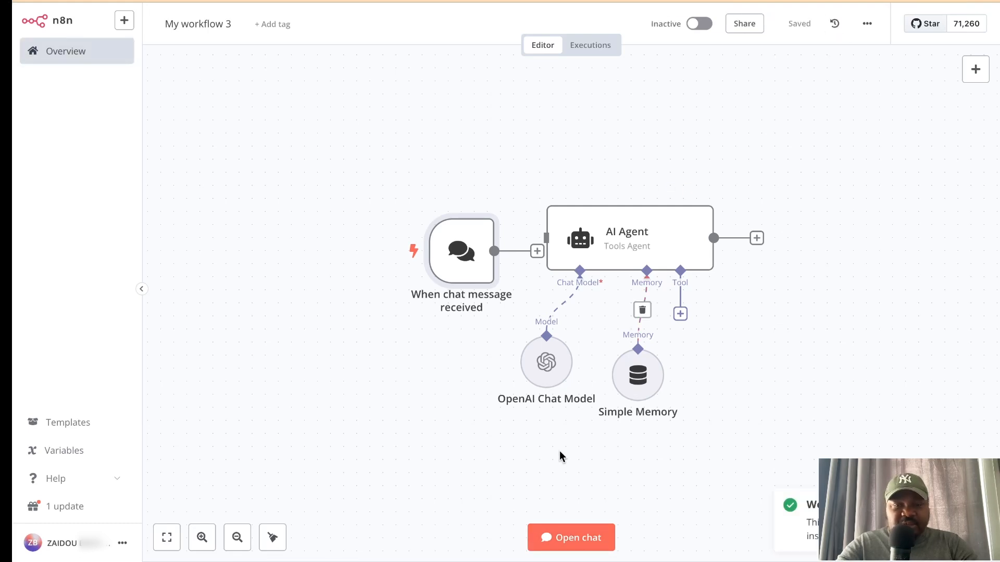
# Open the workflow's test chat and send the message "salut".
pyautogui.click(591, 542)
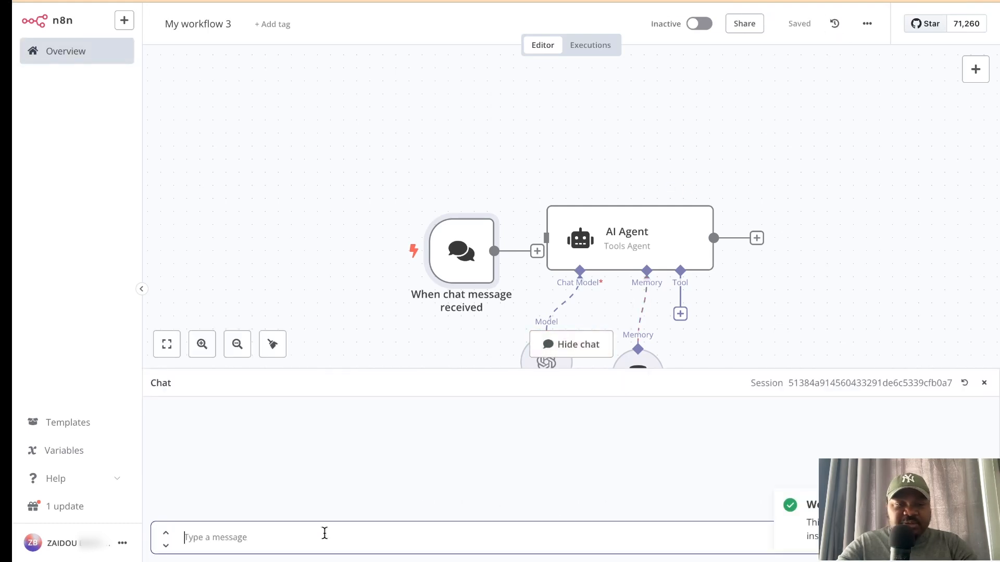
pyautogui.write('salut')
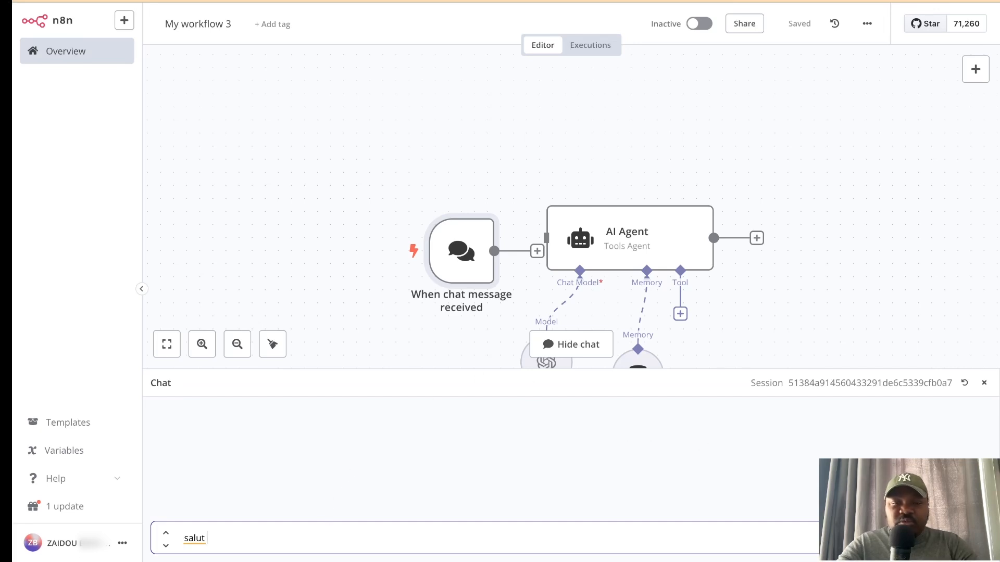
pyautogui.press('Return')
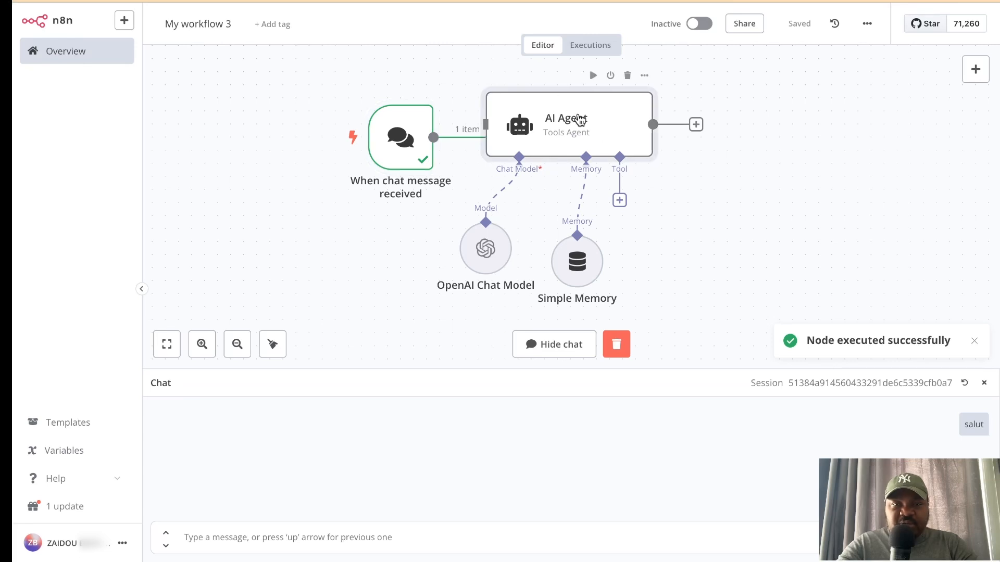
# Set the AI Agent's source for the user message prompt to Define below and try testing the step.
pyautogui.doubleClick(554, 130)
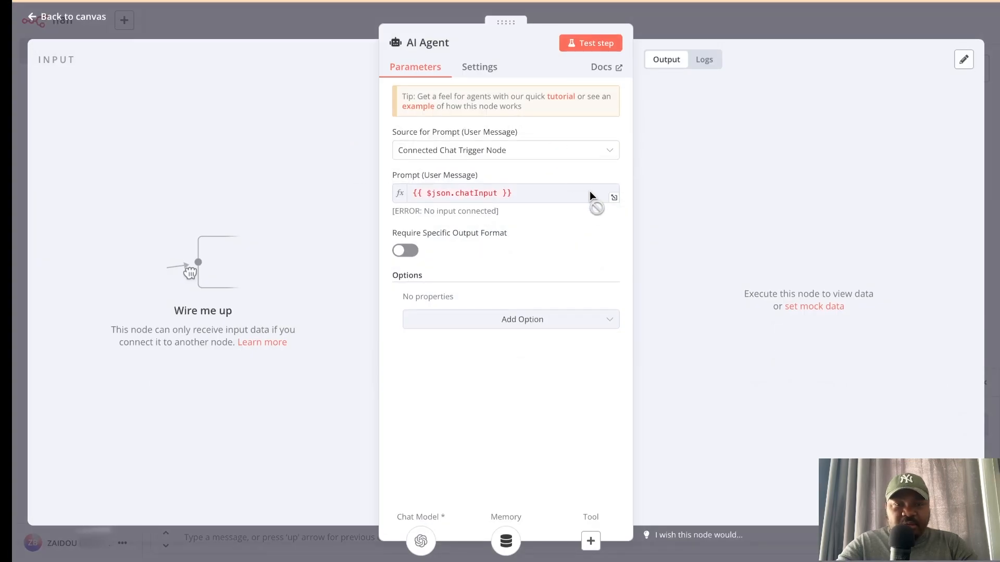
pyautogui.click(575, 157)
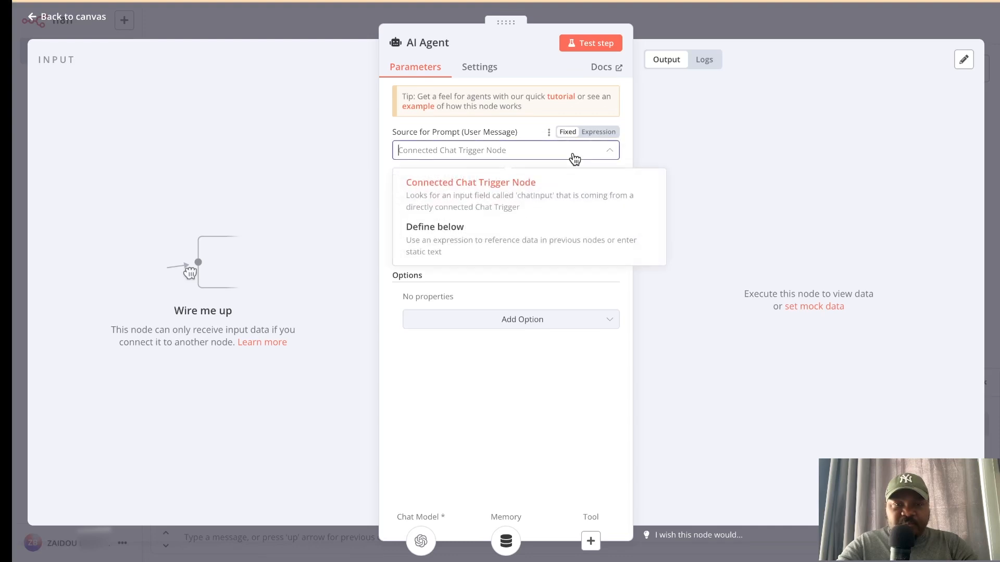
pyautogui.click(484, 236)
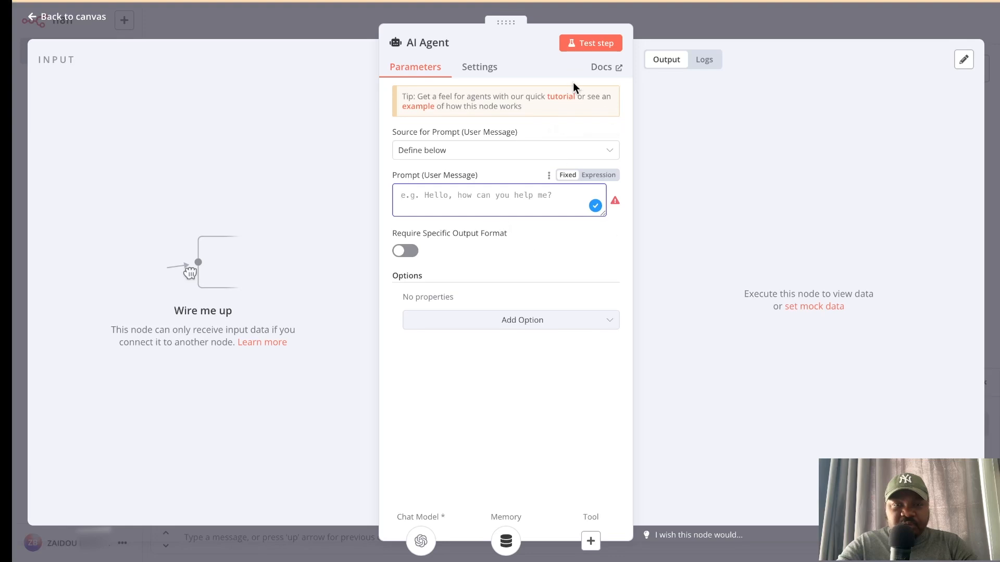
pyautogui.click(582, 47)
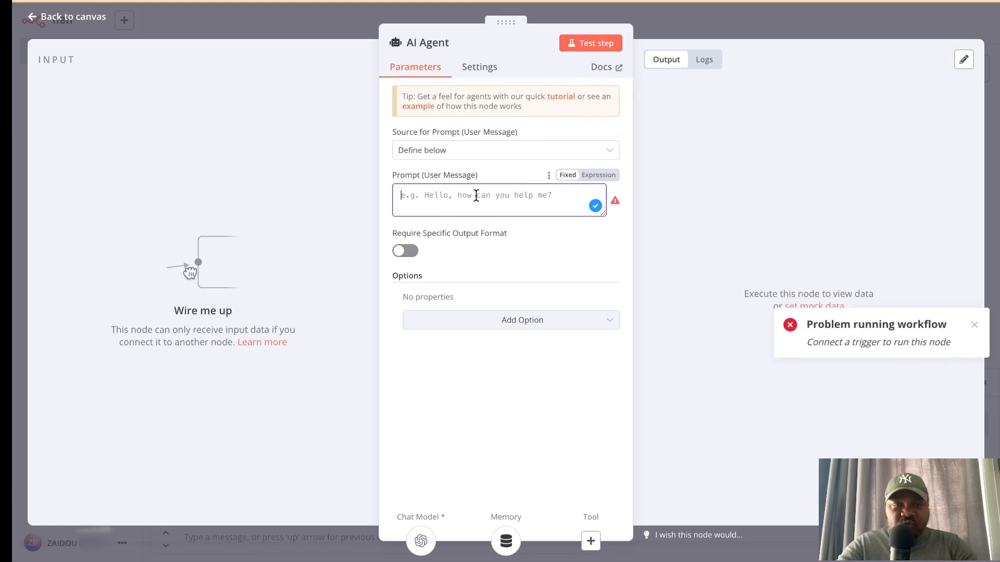
# Enter "tu es un assistant IA" as the AI Agent's user message prompt, test the step again and save the workflow.
pyautogui.write('tu es un assistant')
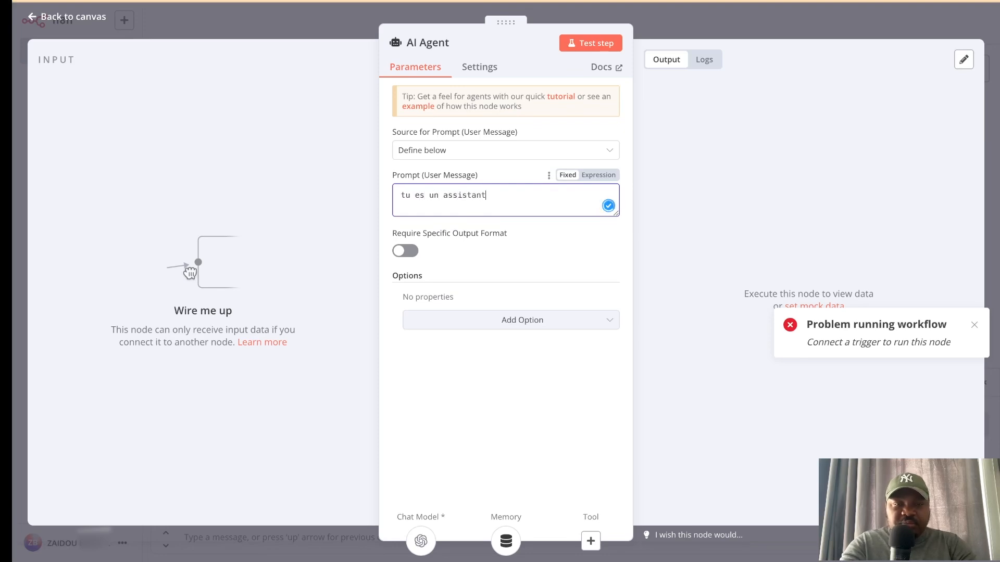
pyautogui.write(' IA')
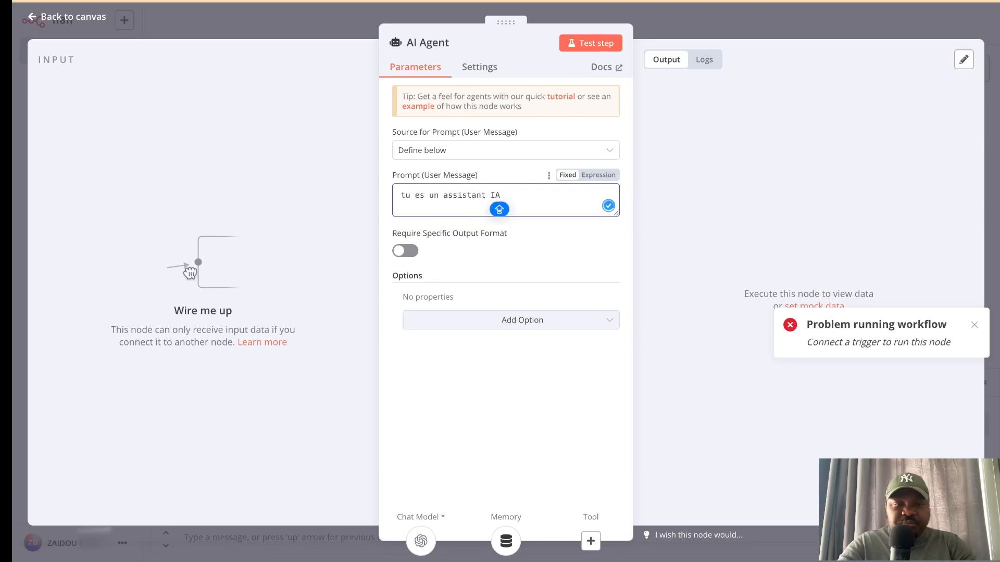
pyautogui.click(597, 42)
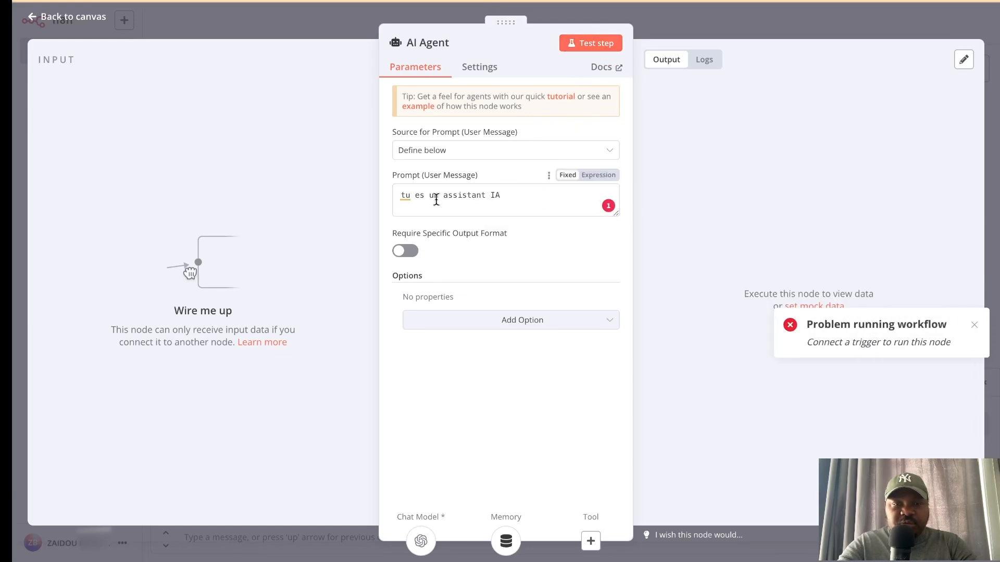
pyautogui.click(689, 26)
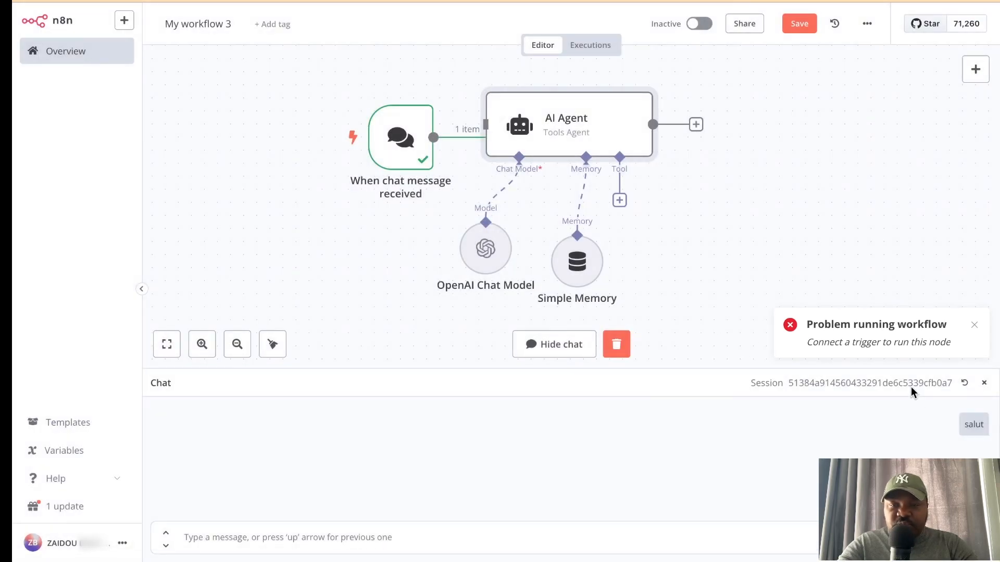
pyautogui.click(800, 29)
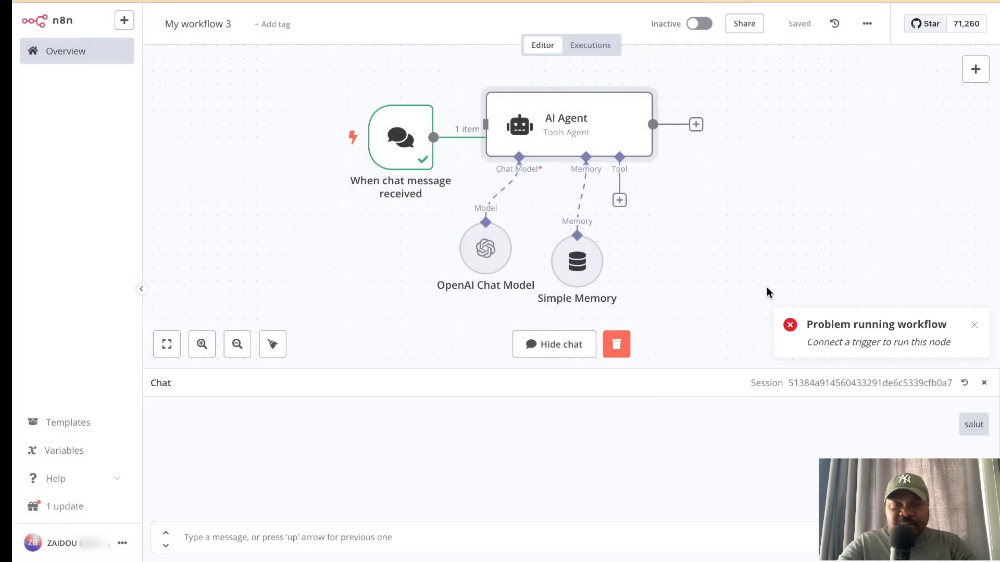
# Reset the chat session and send the message "SALUT" in the new one.
pyautogui.hscroll(1, 767, 287)
pyautogui.scroll(-1, 766, 287)
pyautogui.hscroll(1, 766, 292)
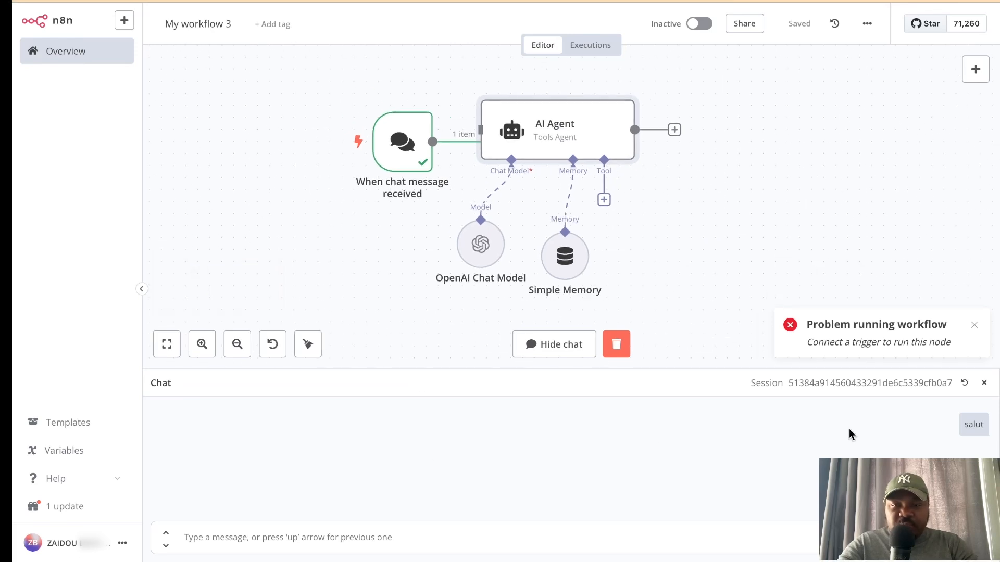
pyautogui.click(965, 382)
pyautogui.click(416, 541)
pyautogui.write('SALUT')
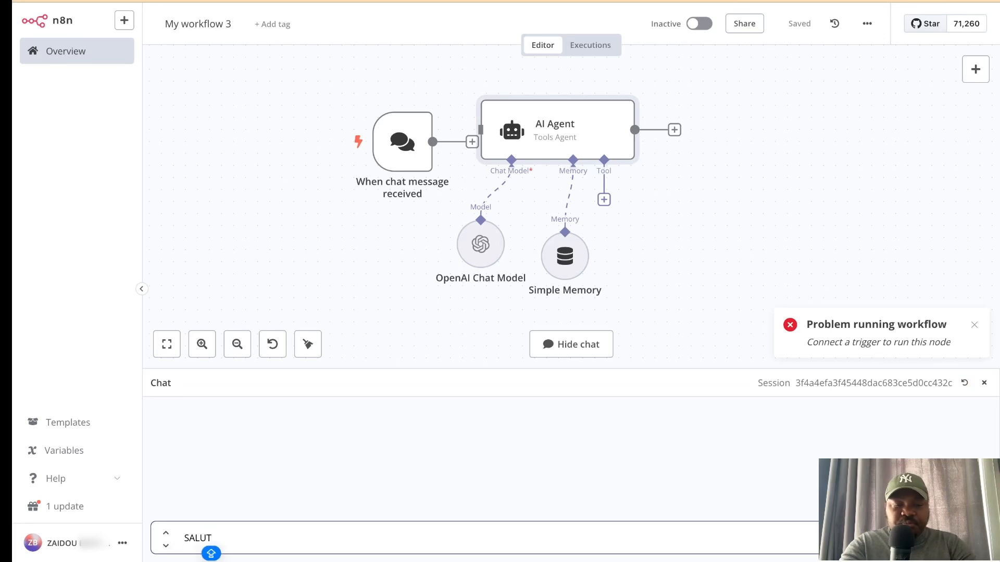
pyautogui.press('Return')
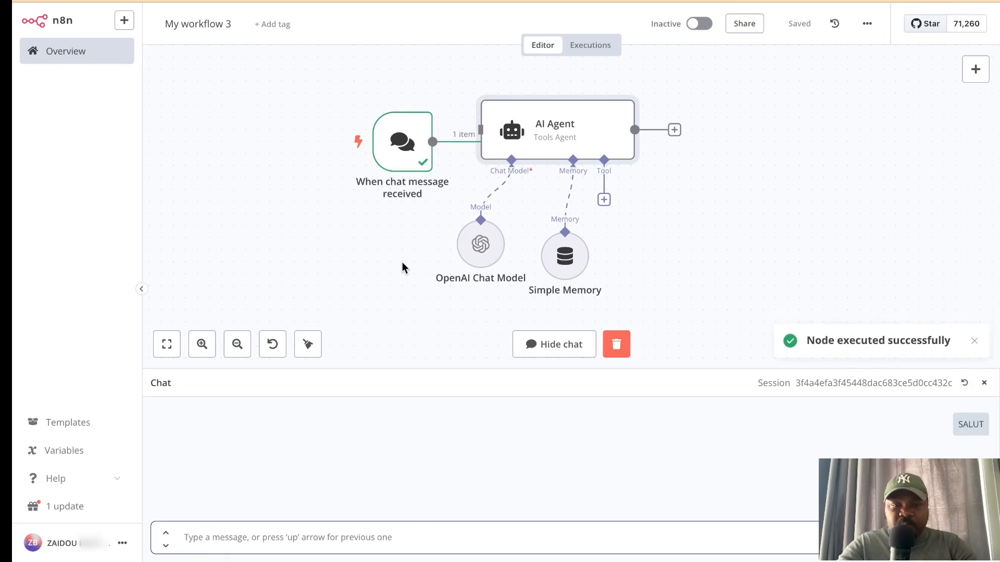
# Examine the chat trigger's output data and the credential and model settings of the OpenAI Chat Model node.
pyautogui.scroll(-1, 639, 294)
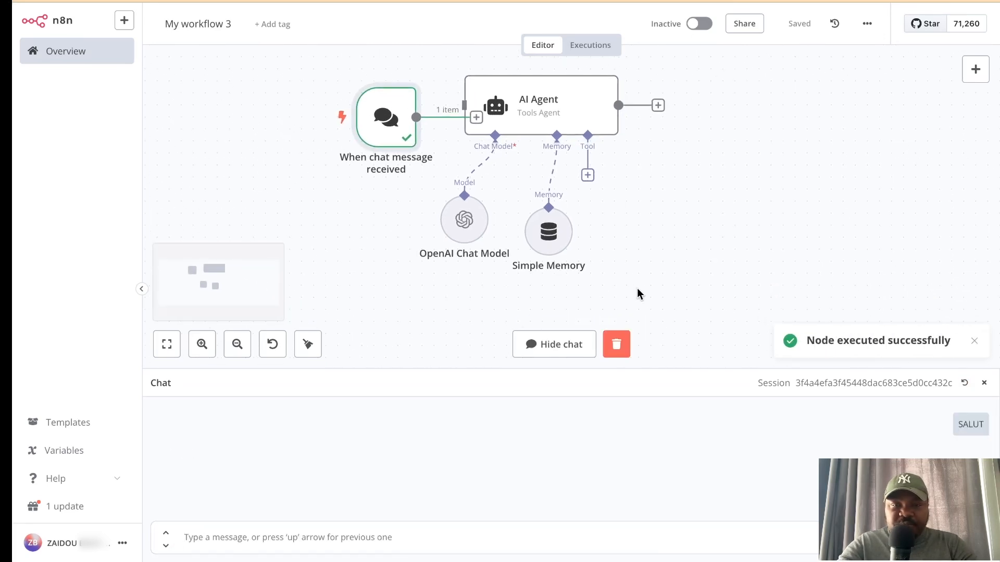
pyautogui.scroll(1, 639, 294)
pyautogui.doubleClick(386, 124)
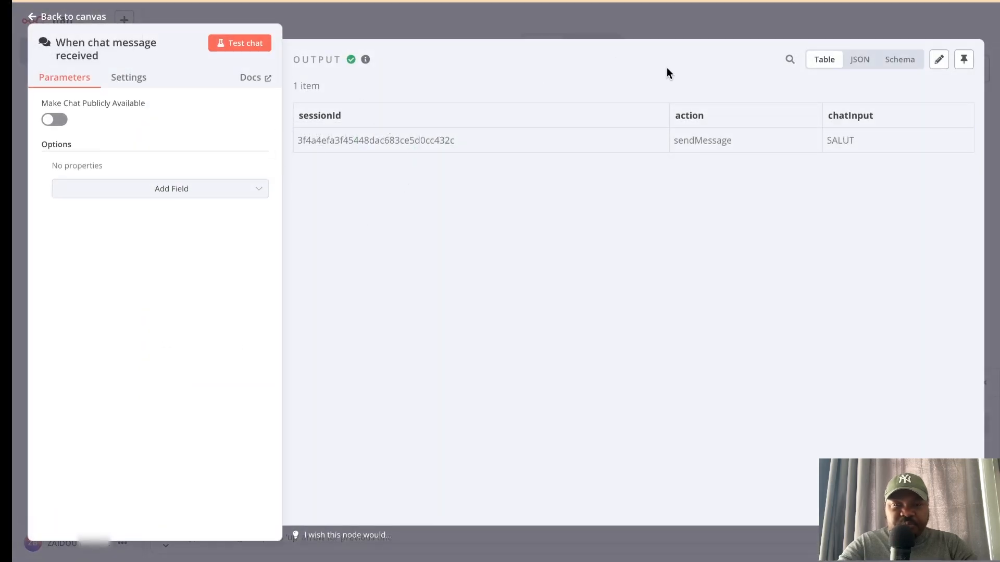
pyautogui.click(748, 25)
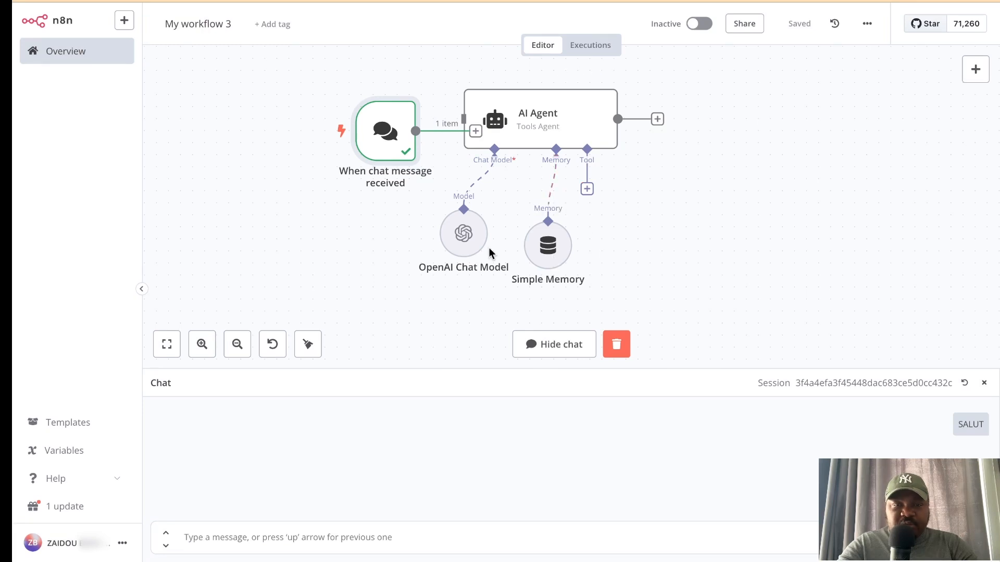
pyautogui.doubleClick(469, 244)
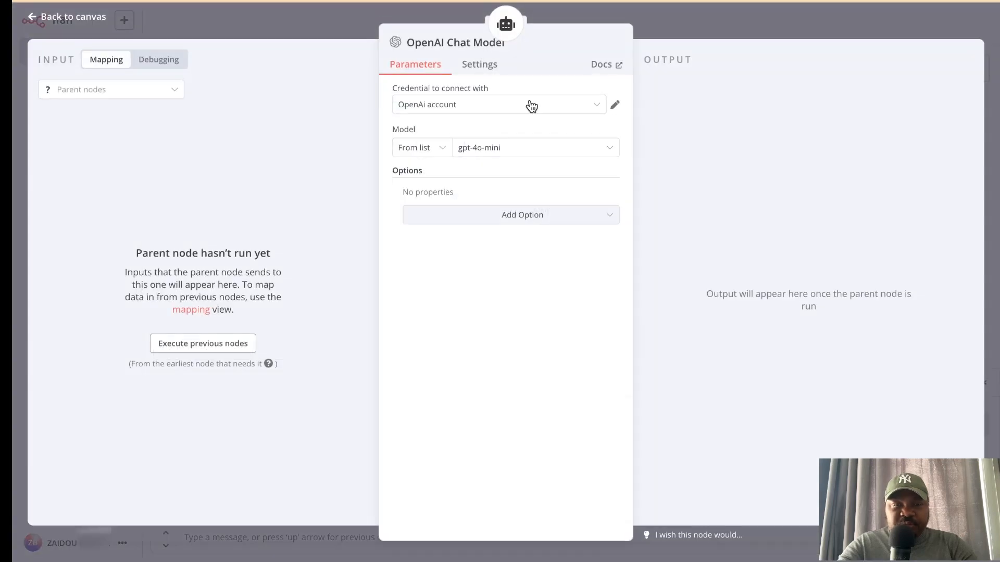
pyautogui.click(531, 103)
pyautogui.click(518, 144)
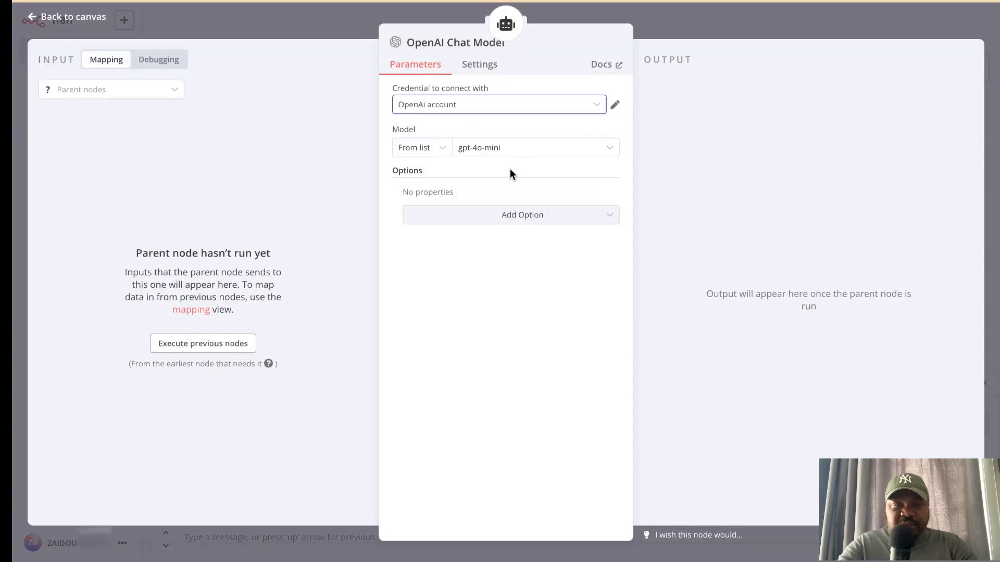
pyautogui.click(655, 30)
# Add the System Message option to the AI Agent node with the text "You are a helpful assistant".
pyautogui.doubleClick(560, 125)
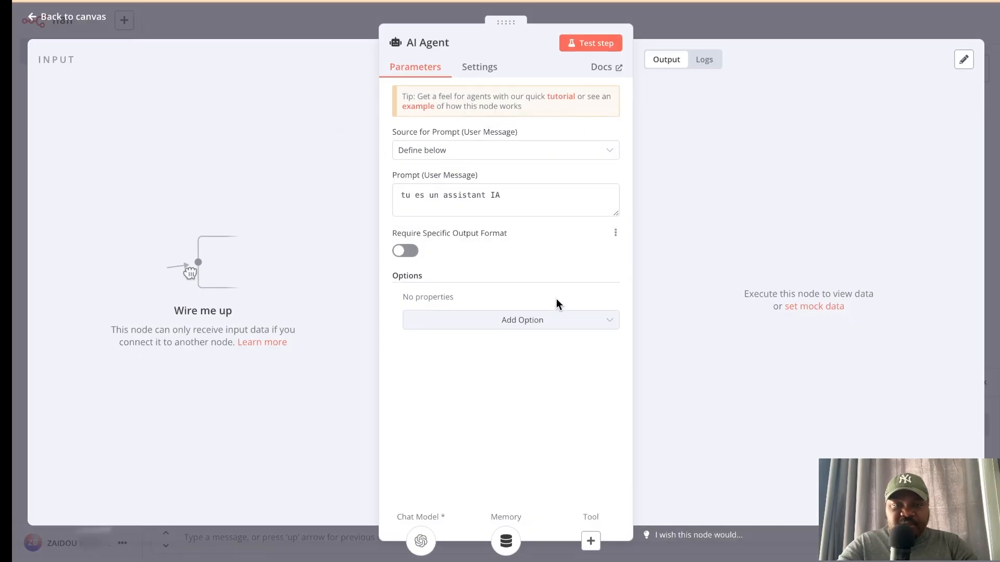
pyautogui.click(556, 319)
pyautogui.click(530, 350)
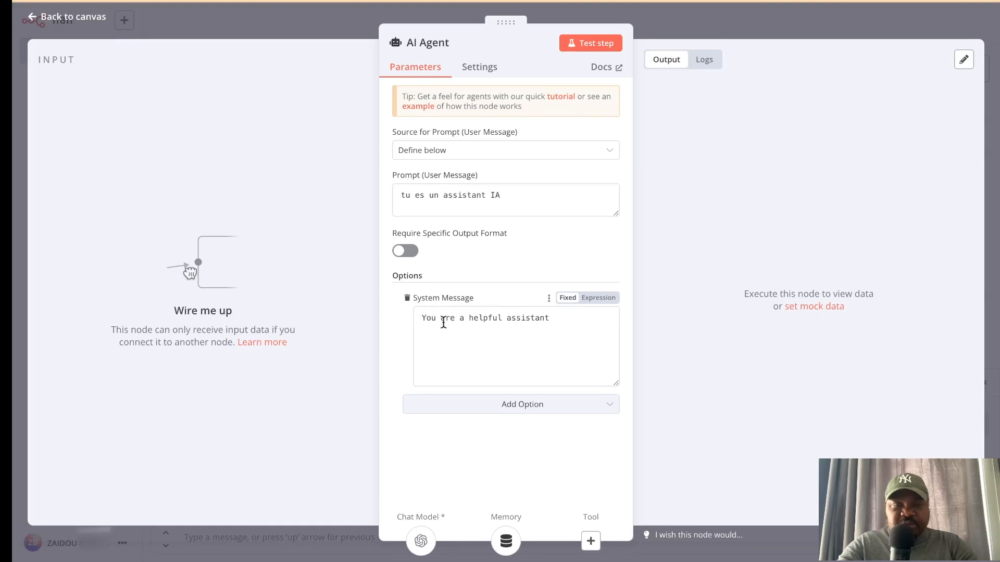
pyautogui.click(523, 338)
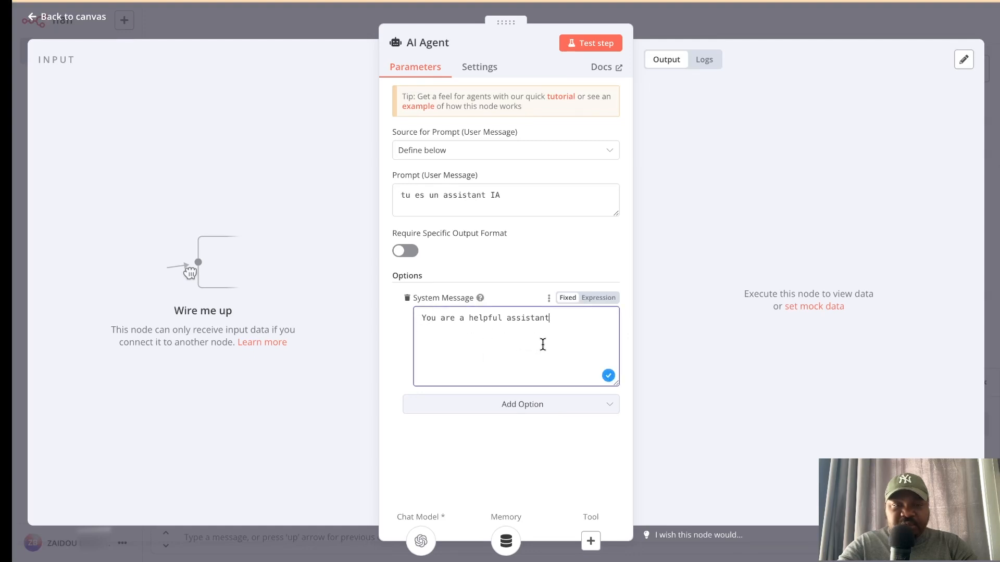
pyautogui.click(575, 196)
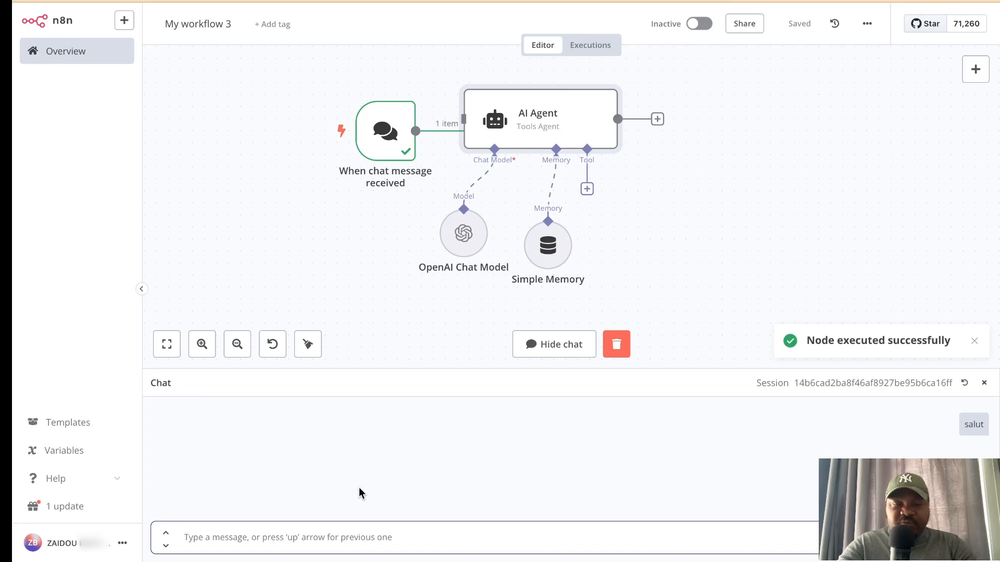
# Reload the workflow page in the browser.
pyautogui.click(705, 214)
pyautogui.press('super+r')
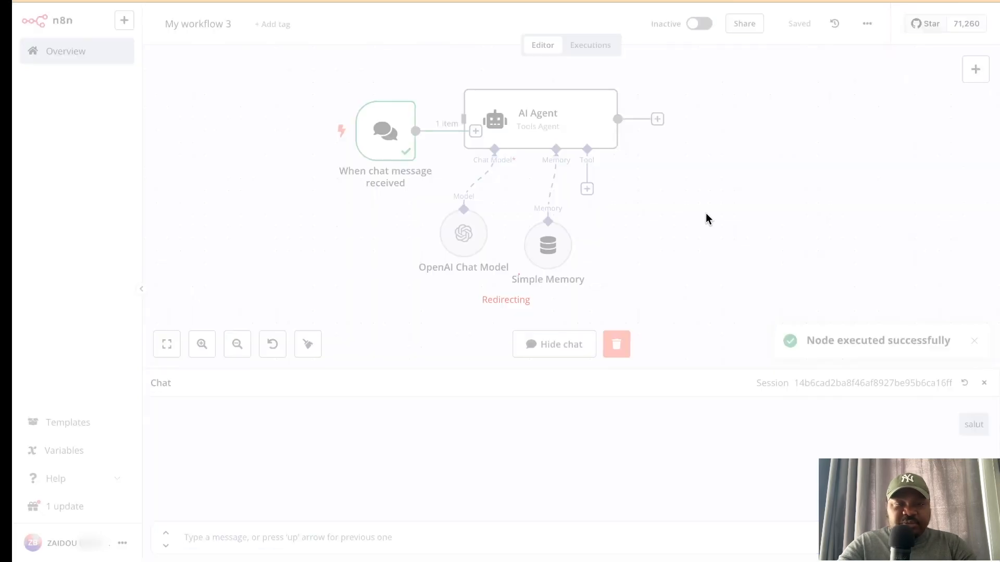
pyautogui.click(819, 14)
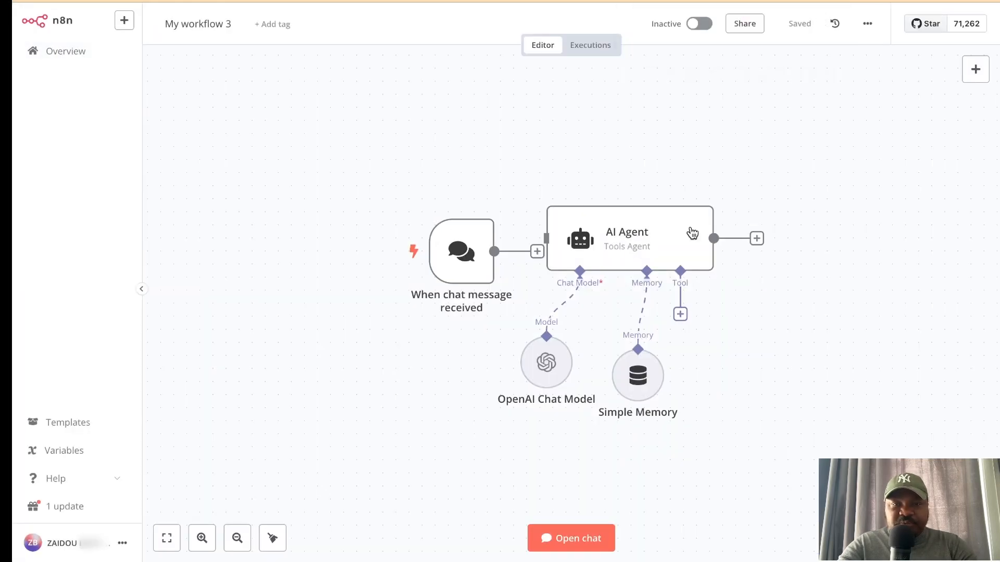
# Send the message "salut" in the workflow chat.
pyautogui.click(463, 267)
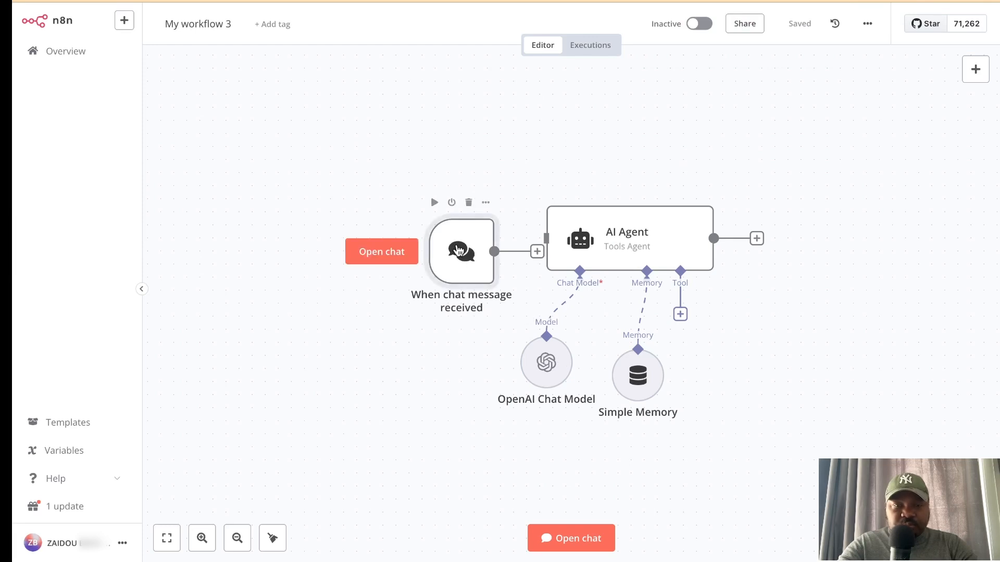
pyautogui.doubleClick(458, 249)
pyautogui.click(573, 20)
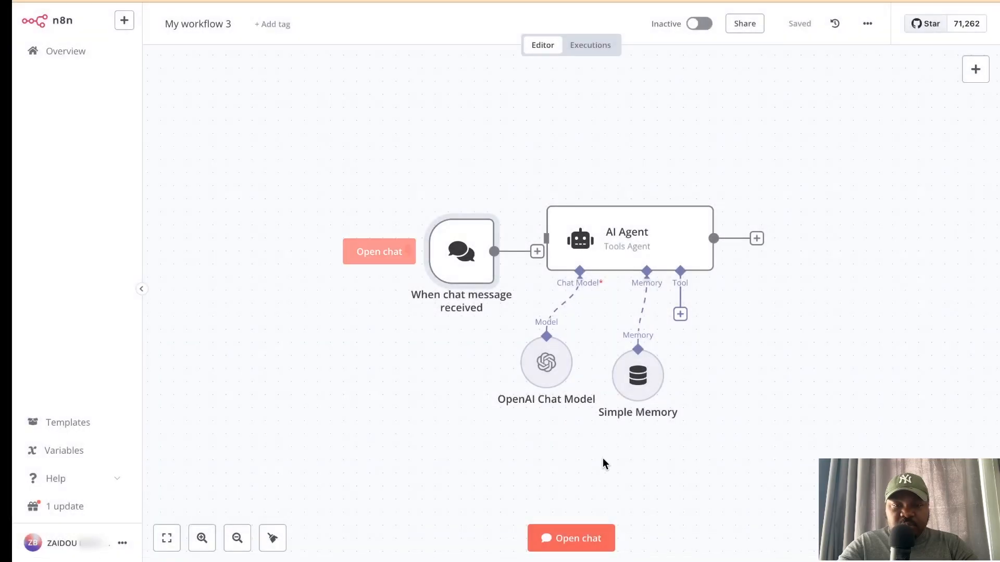
pyautogui.click(562, 539)
pyautogui.write('sal')
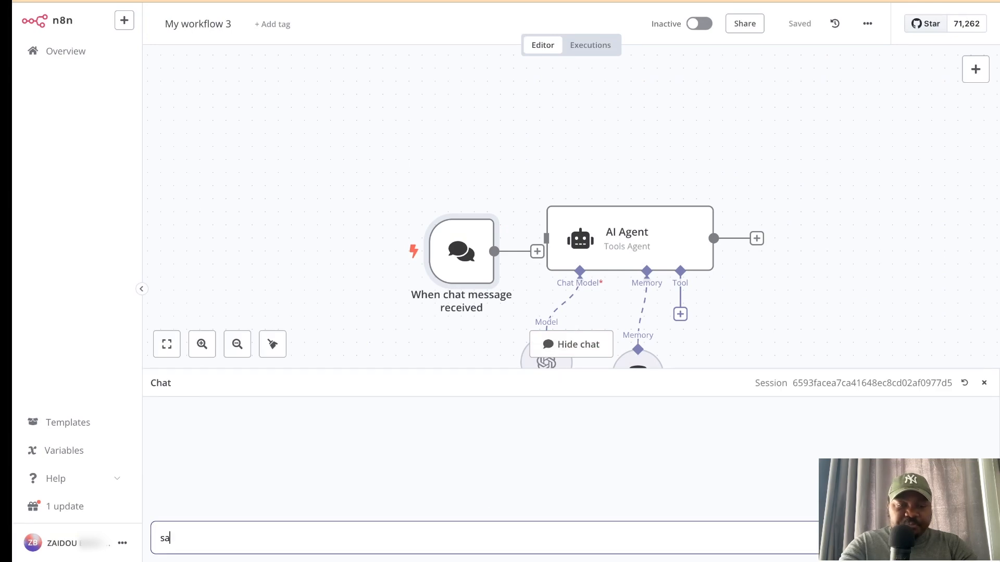
pyautogui.press('Return')
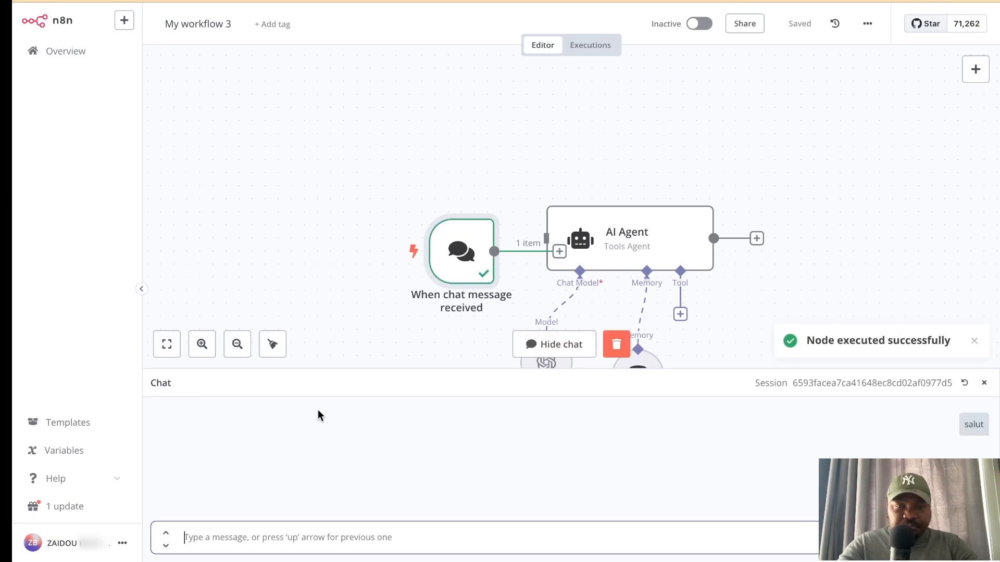
# Move the chat trigger node farther from the AI Agent and connect its output to the AI Agent's input.
pyautogui.scroll(-3, 313, 361)
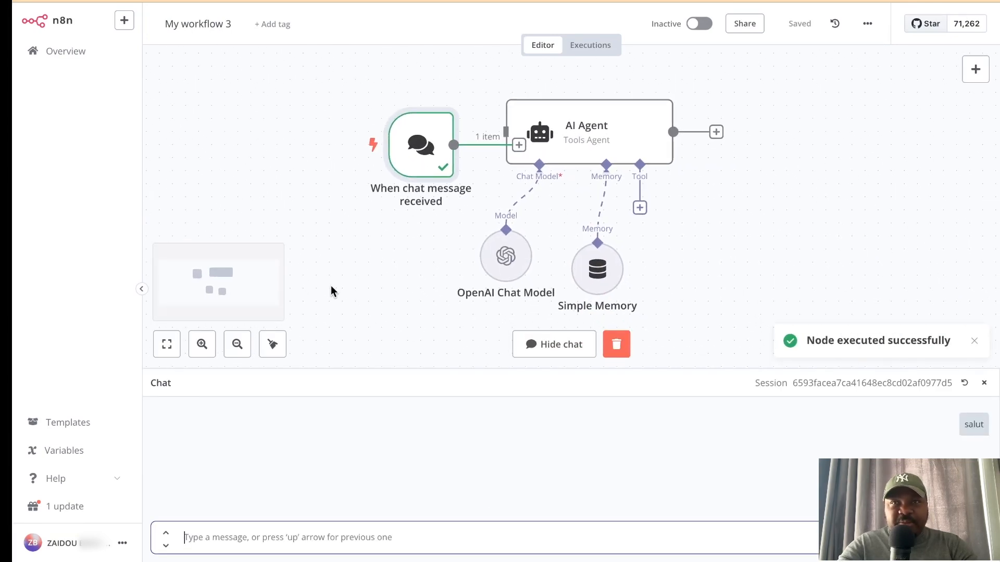
pyautogui.scroll(-1, 331, 286)
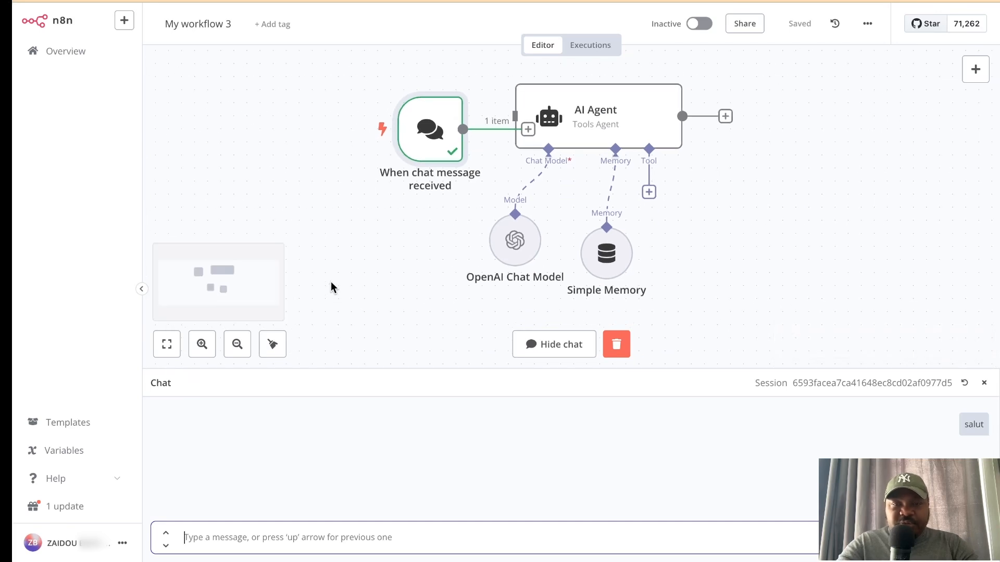
pyautogui.scroll(-3, 370, 279)
pyautogui.moveTo(413, 172); pyautogui.dragTo(329, 182)
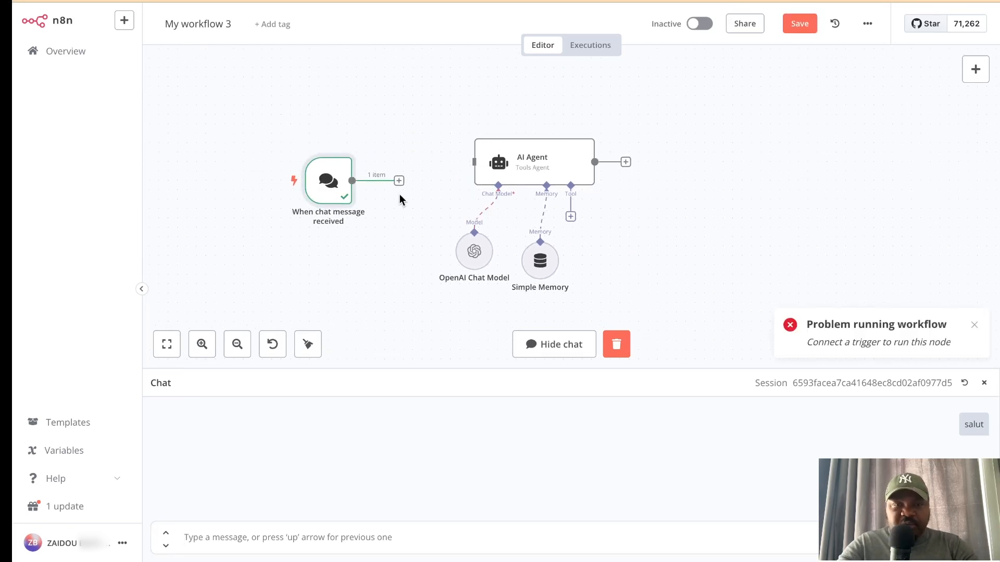
pyautogui.moveTo(324, 169); pyautogui.dragTo(346, 164)
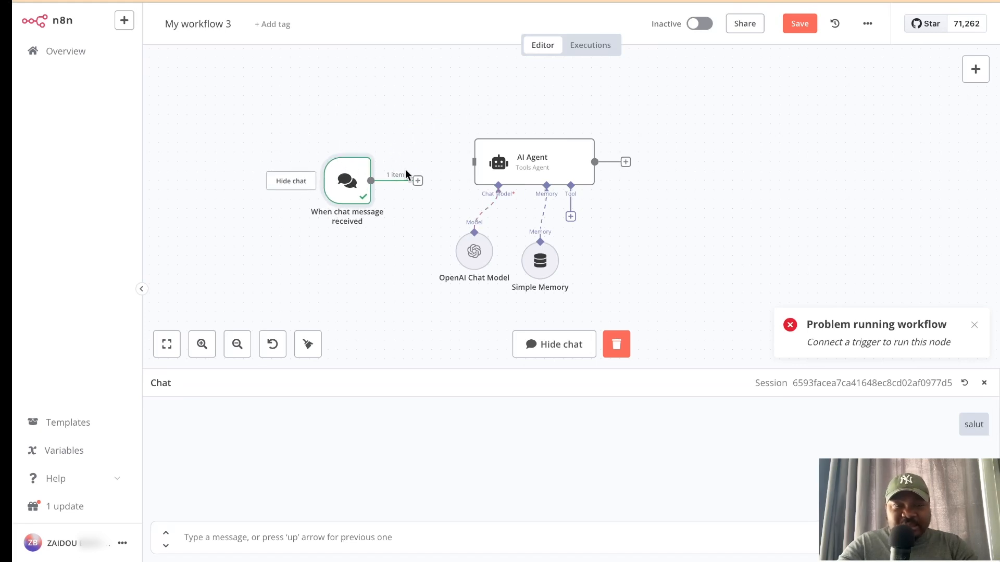
pyautogui.moveTo(418, 180); pyautogui.dragTo(474, 162)
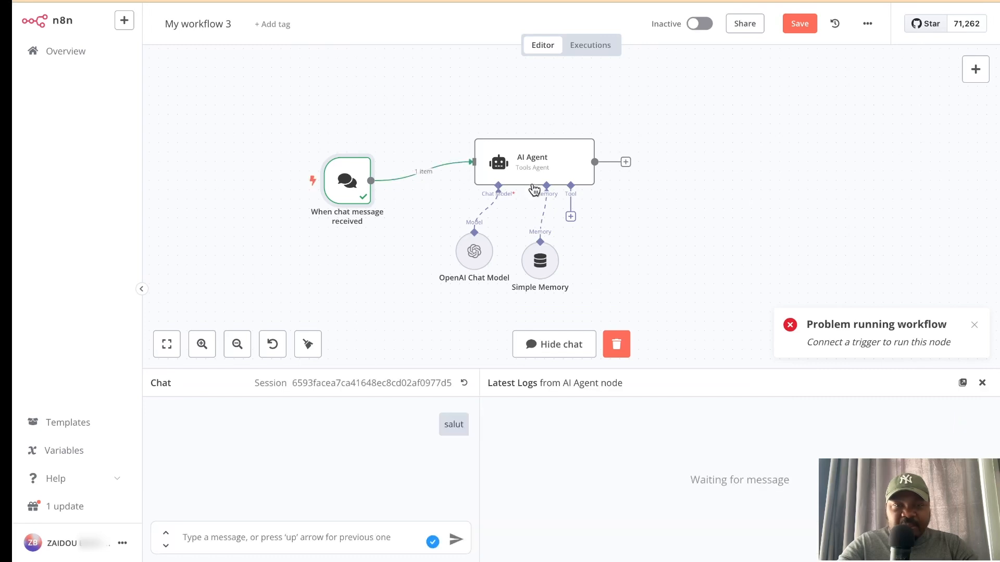
# Test the connected agent by sending "salut" again in the same chat session.
pyautogui.click(329, 539)
pyautogui.write('salut')
pyautogui.press('Return')
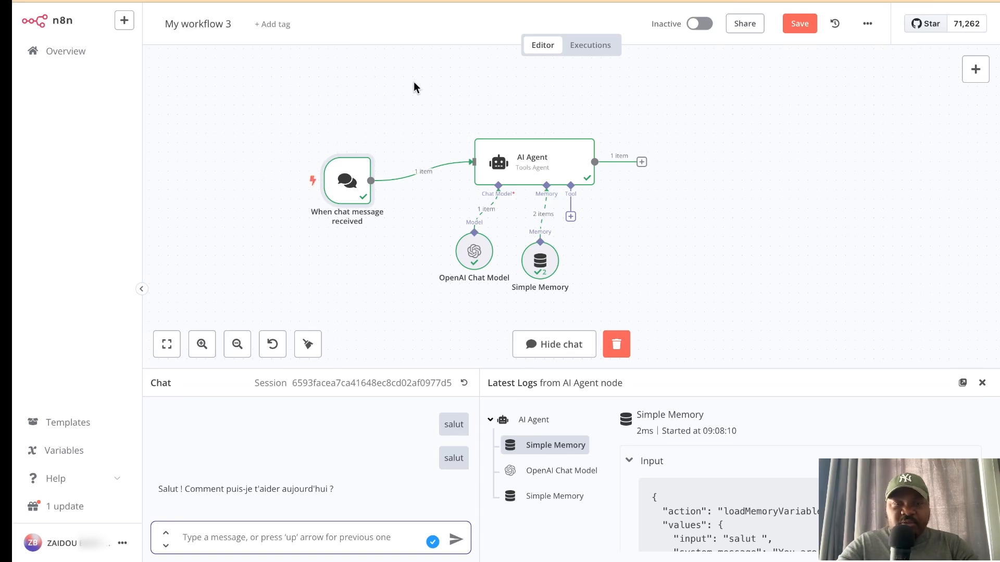
# Examine the AI Agent node's chat input, parameters and generated output.
pyautogui.click(513, 170)
pyautogui.doubleClick(513, 171)
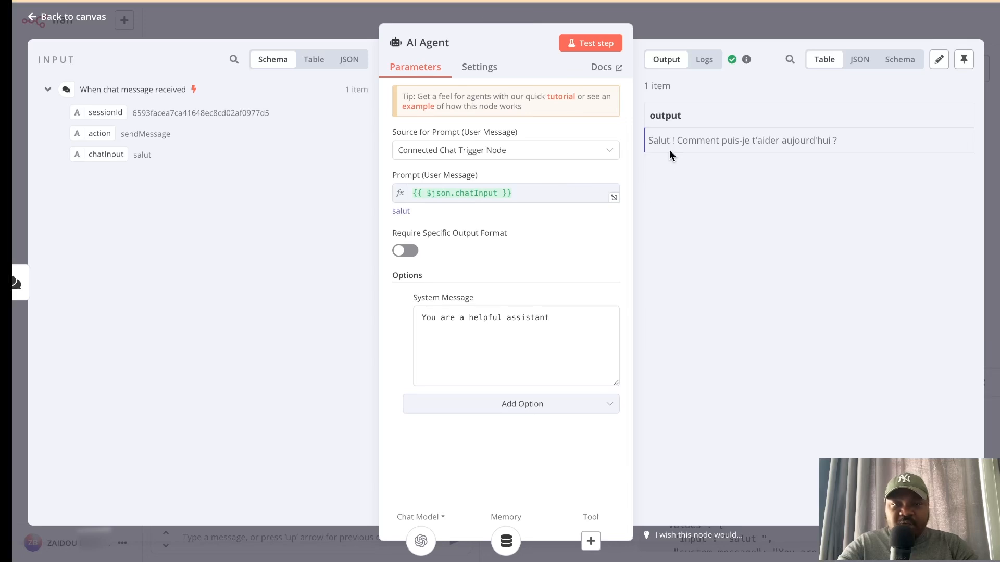
pyautogui.moveTo(659, 144); pyautogui.dragTo(710, 143)
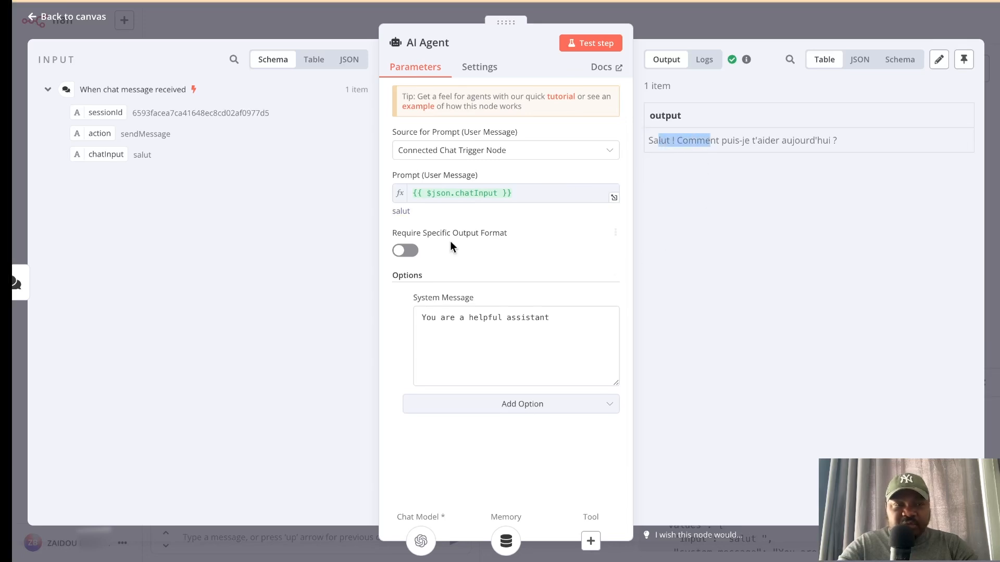
pyautogui.click(739, 152)
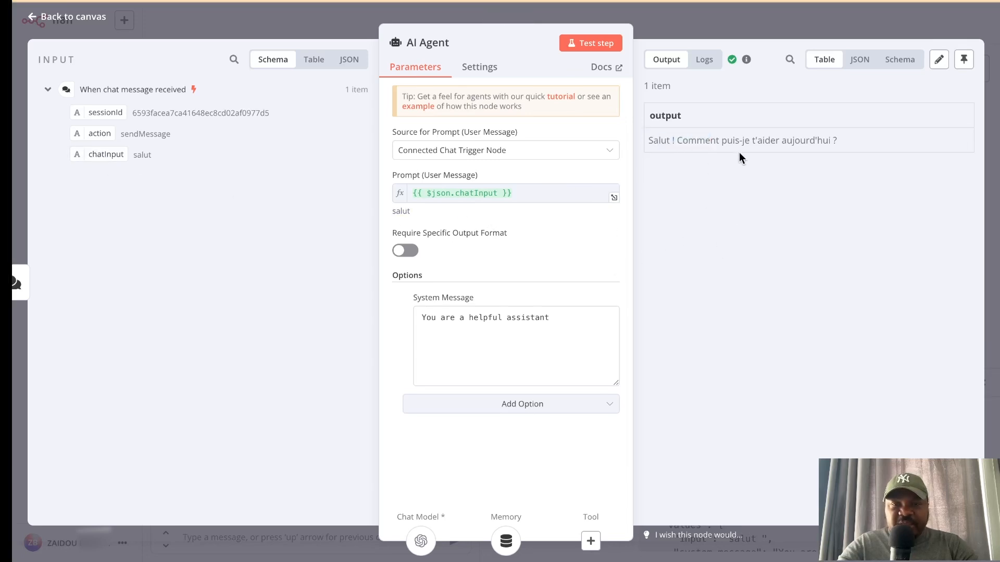
pyautogui.click(767, 20)
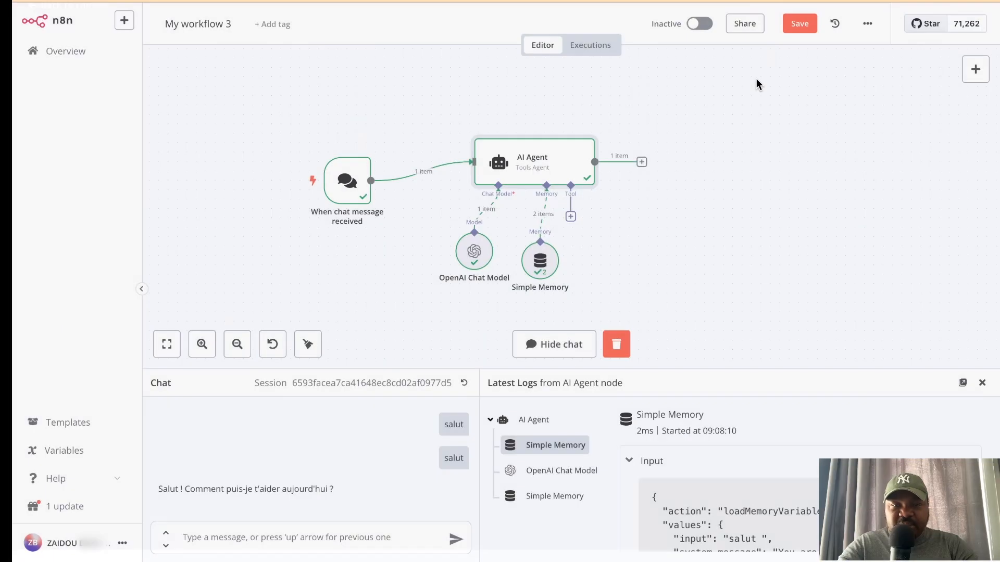
# Examine the run data and settings of the Simple Memory and OpenAI Chat Model nodes.
pyautogui.doubleClick(540, 257)
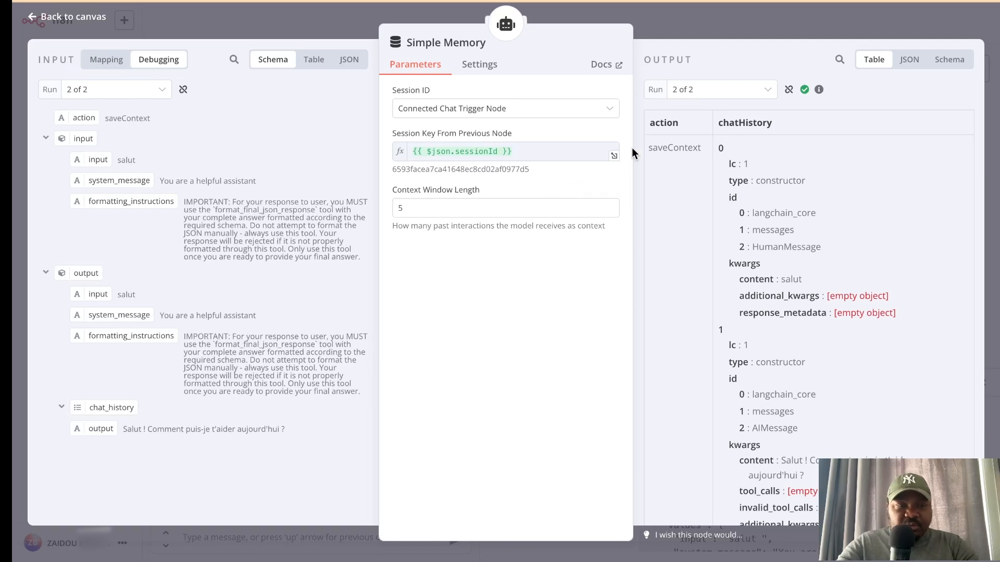
pyautogui.click(674, 33)
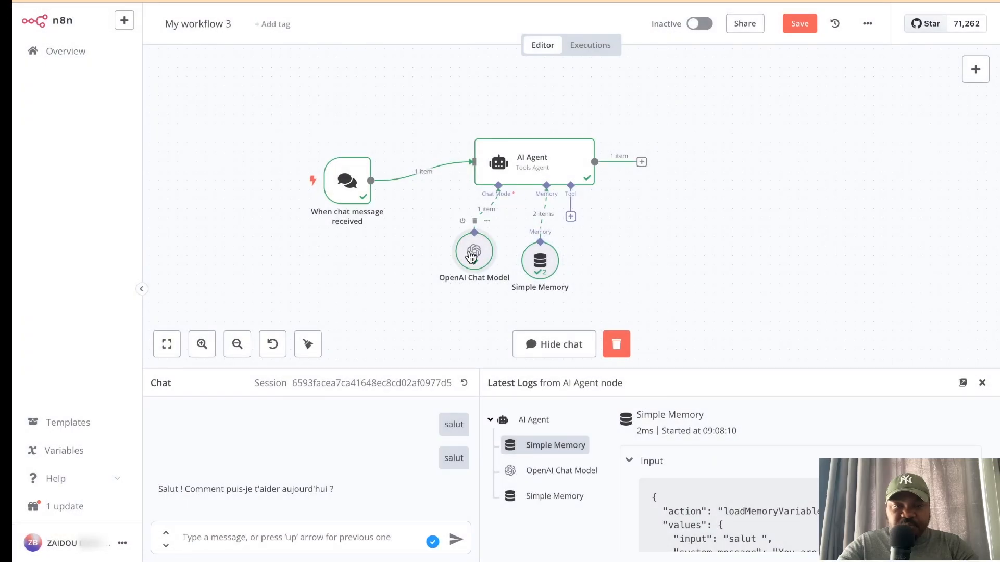
pyautogui.doubleClick(474, 260)
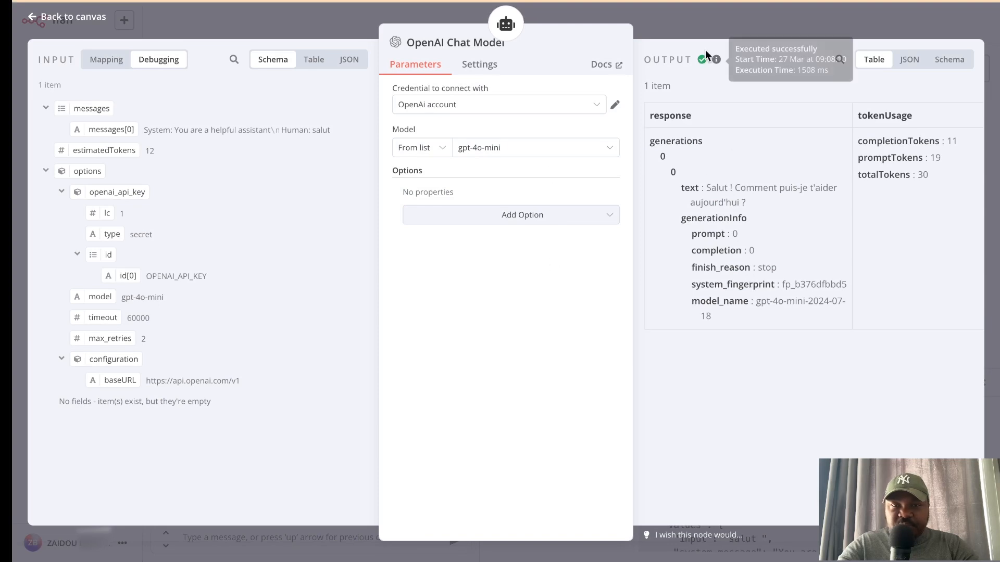
pyautogui.click(690, 17)
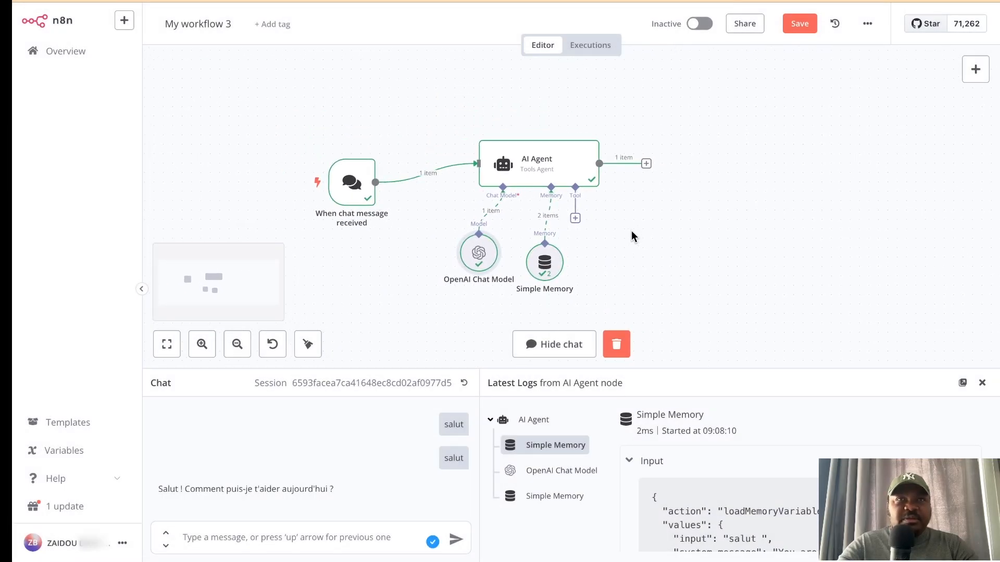
pyautogui.scroll(3, 681, 255)
pyautogui.hscroll(-2, 680, 255)
pyautogui.scroll(-1, 649, 236)
pyautogui.scroll(-1, 649, 235)
pyautogui.hscroll(1, 649, 235)
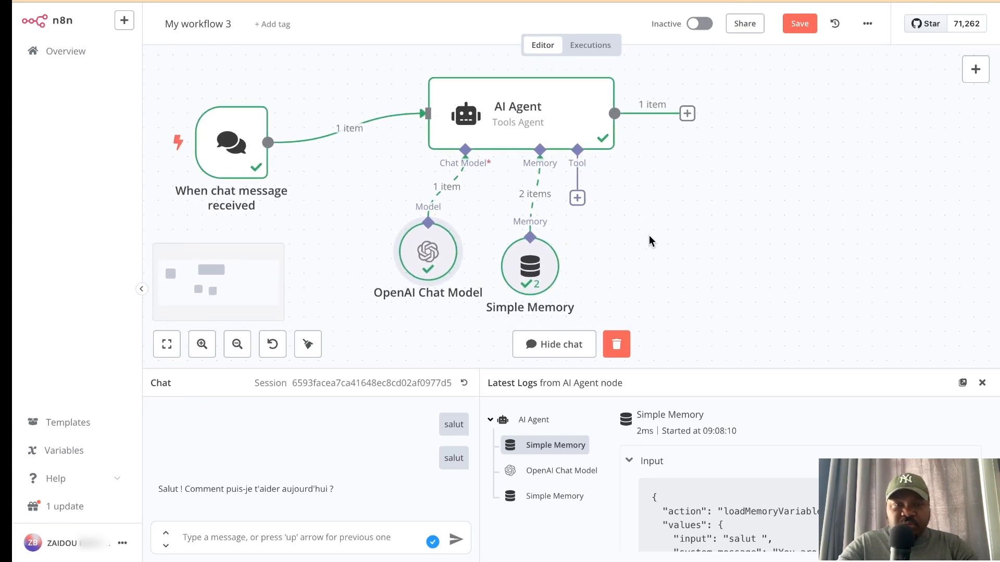
pyautogui.scroll(-1, 648, 239)
pyautogui.hscroll(1, 649, 239)
pyautogui.hscroll(1, 649, 243)
pyautogui.scroll(-1, 649, 244)
pyautogui.hscroll(2, 648, 243)
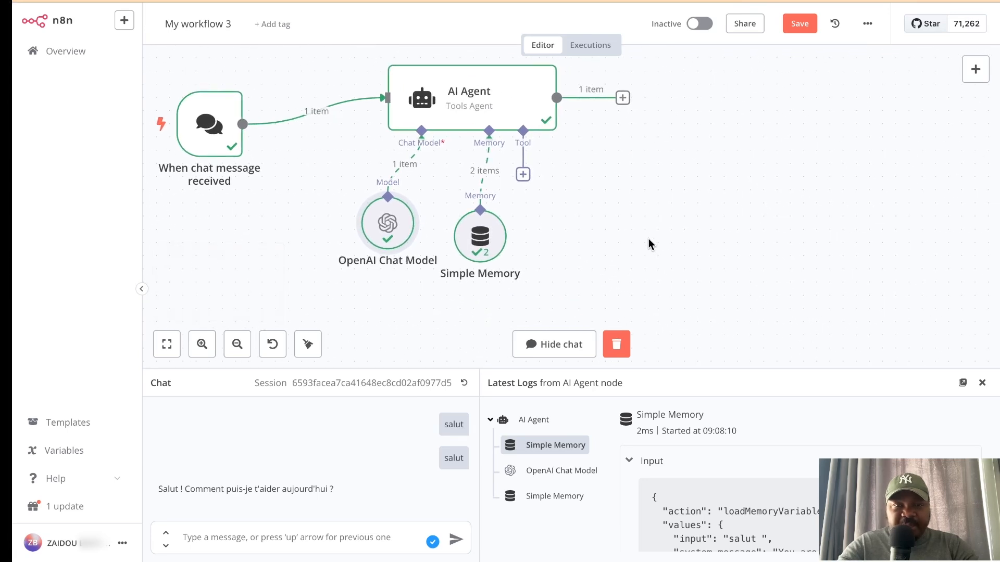
# Browse the tools available to the AI Agent, search for "gma" and add the Gmail Tool.
pyautogui.click(523, 174)
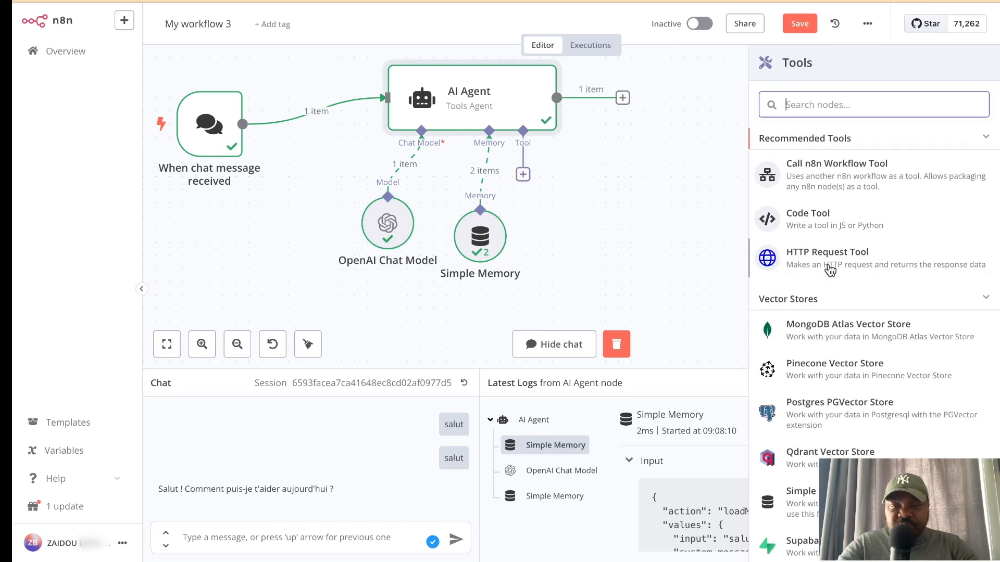
pyautogui.scroll(-1, 828, 266)
pyautogui.click(524, 174)
pyautogui.scroll(-3, 851, 266)
pyautogui.scroll(-5, 850, 266)
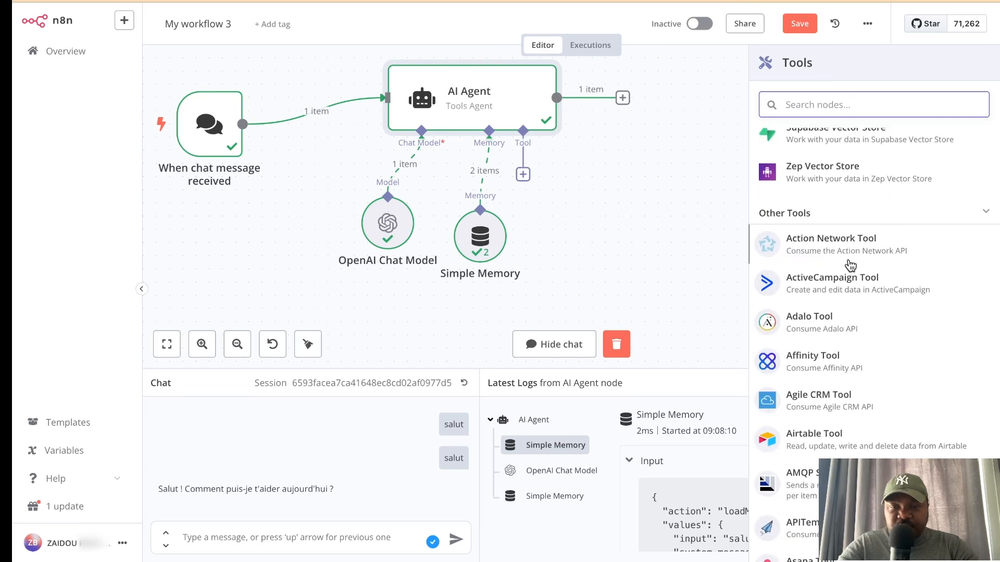
pyautogui.scroll(-10, 850, 265)
pyautogui.scroll(-2, 851, 265)
pyautogui.scroll(15, 812, 260)
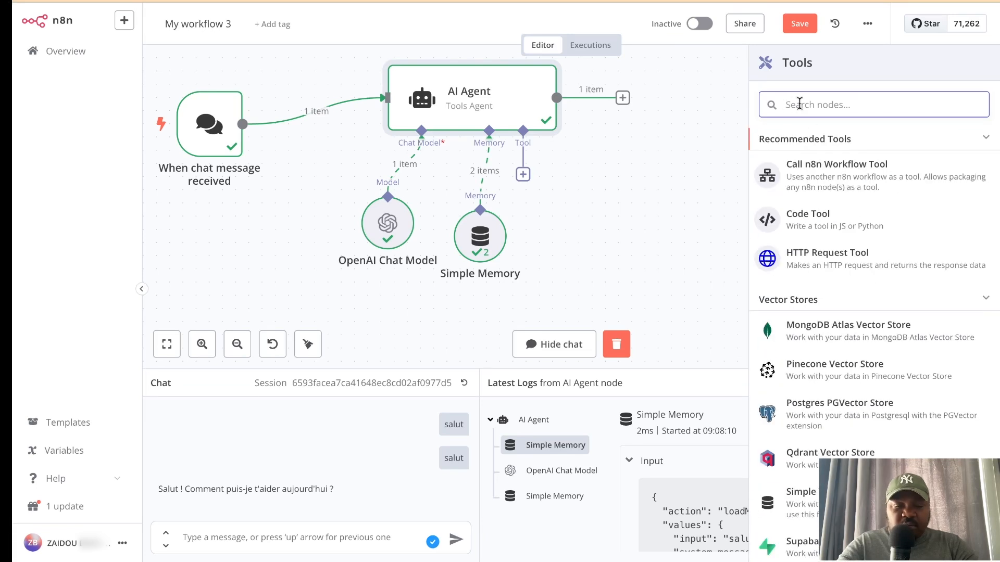
pyautogui.write('gma')
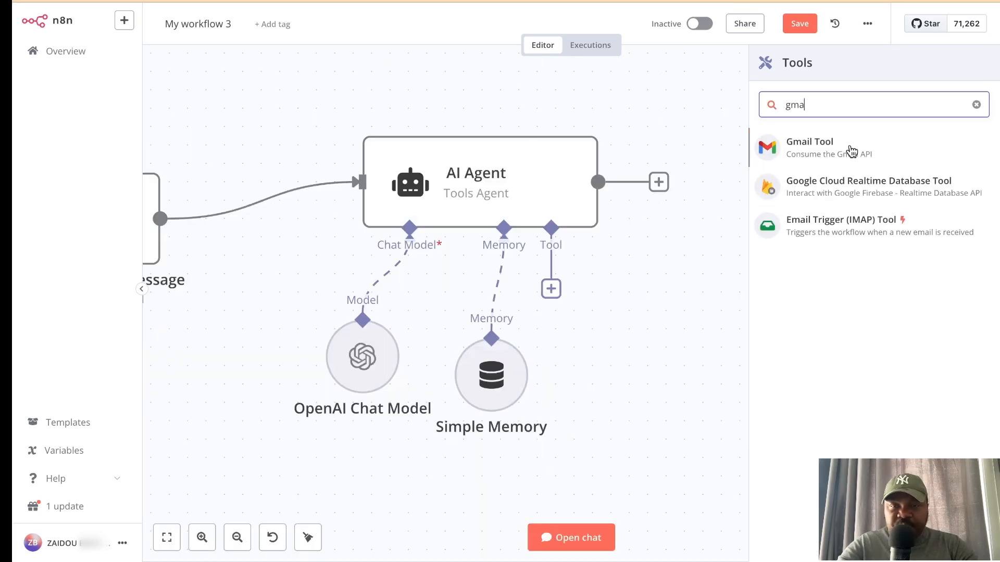
pyautogui.click(858, 150)
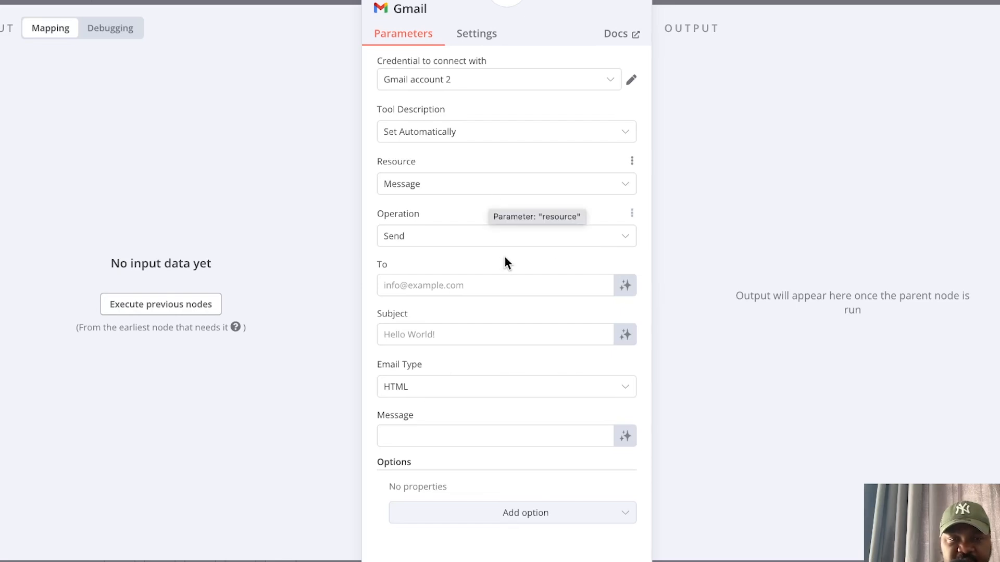
# Have the AI supply the Gmail recipient, with To set to the expression {{ $fromAI('To', ``, 'string') }}.
pyautogui.click(624, 286)
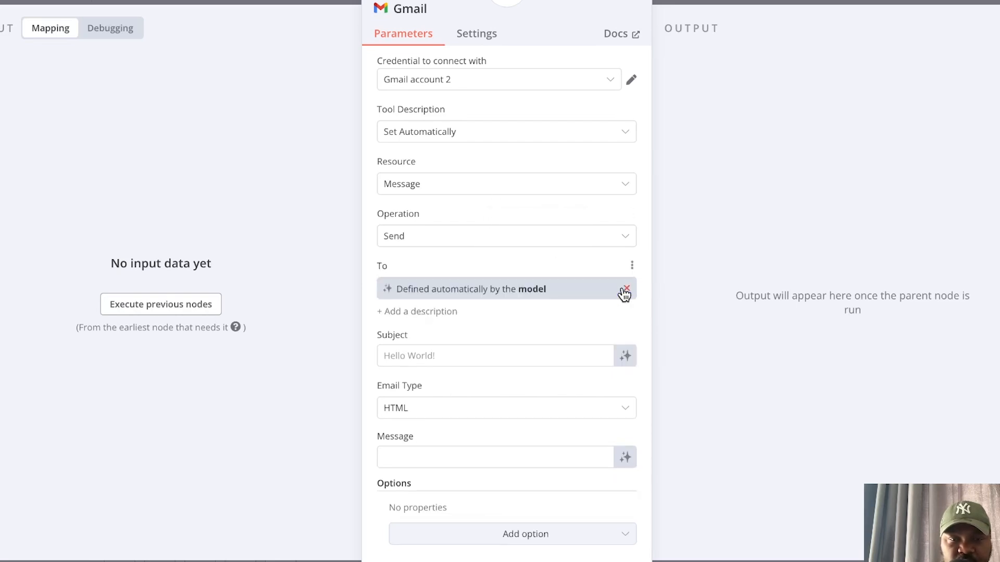
pyautogui.click(628, 289)
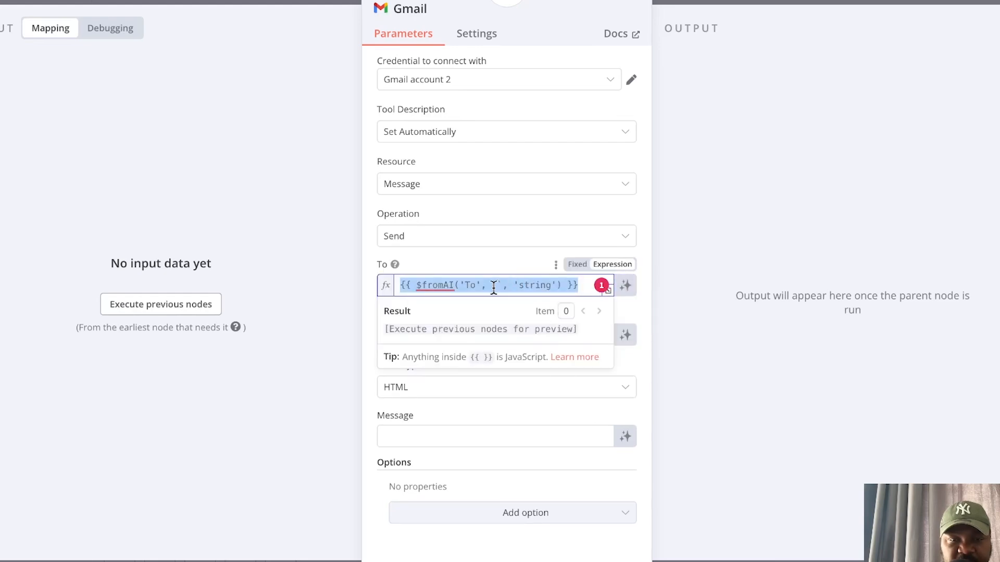
pyautogui.click(524, 257)
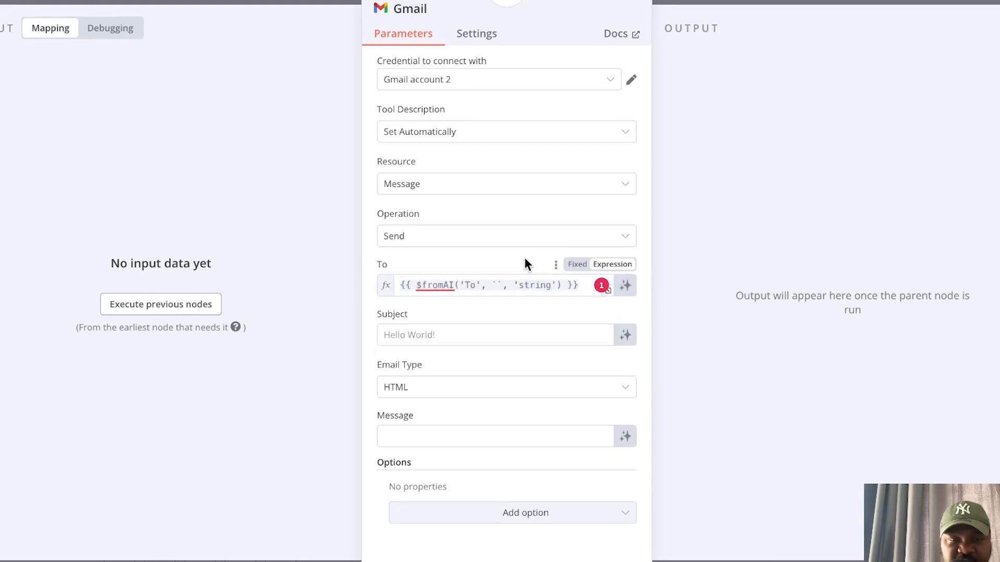
# Let the model define the Gmail subject and message automatically, with the email type set to Text.
pyautogui.click(624, 336)
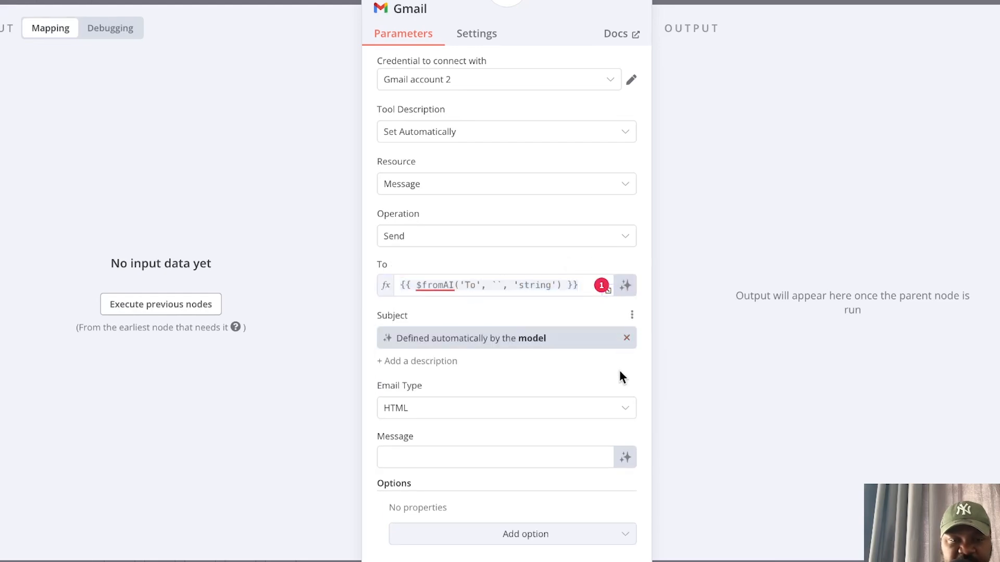
pyautogui.click(624, 414)
pyautogui.click(527, 449)
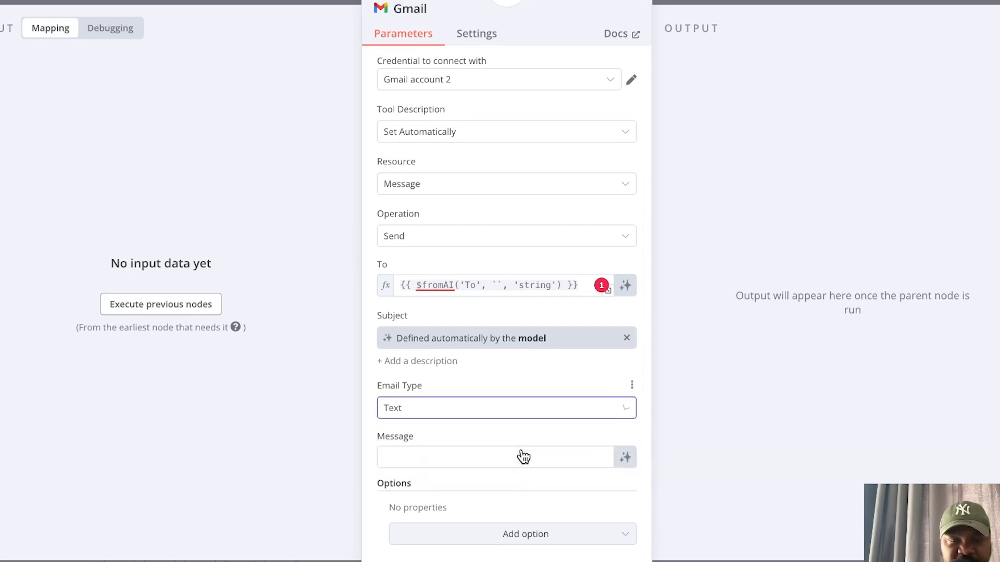
pyautogui.click(625, 457)
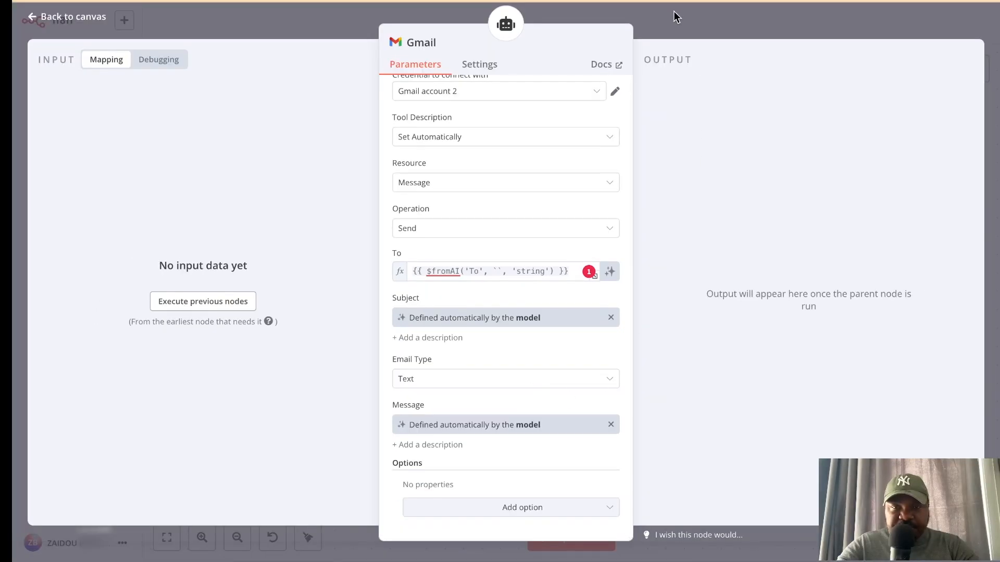
# Save the workflow and review the Gmail node's parameters.
pyautogui.click(676, 15)
pyautogui.hotkey('ctrl', 's')
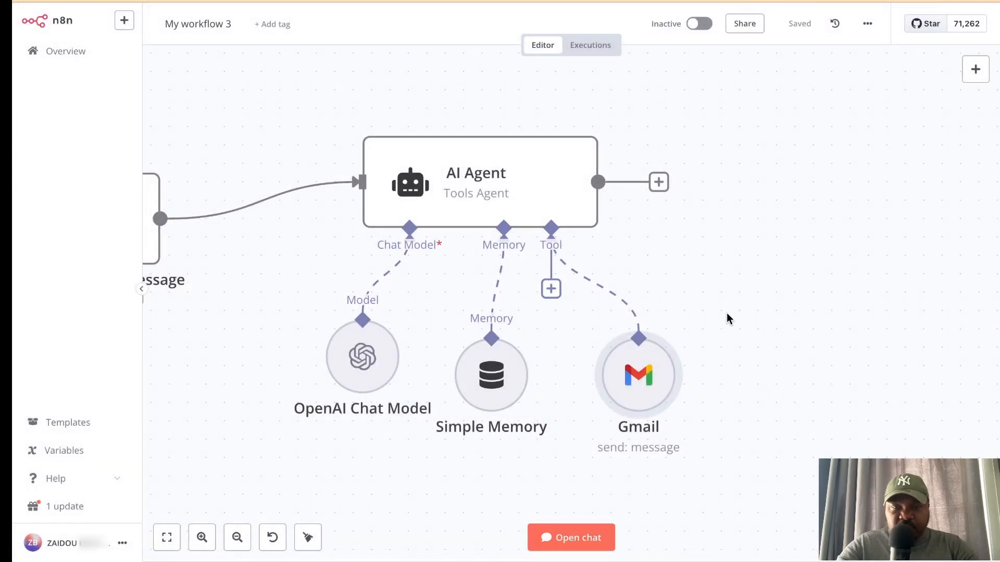
pyautogui.doubleClick(641, 376)
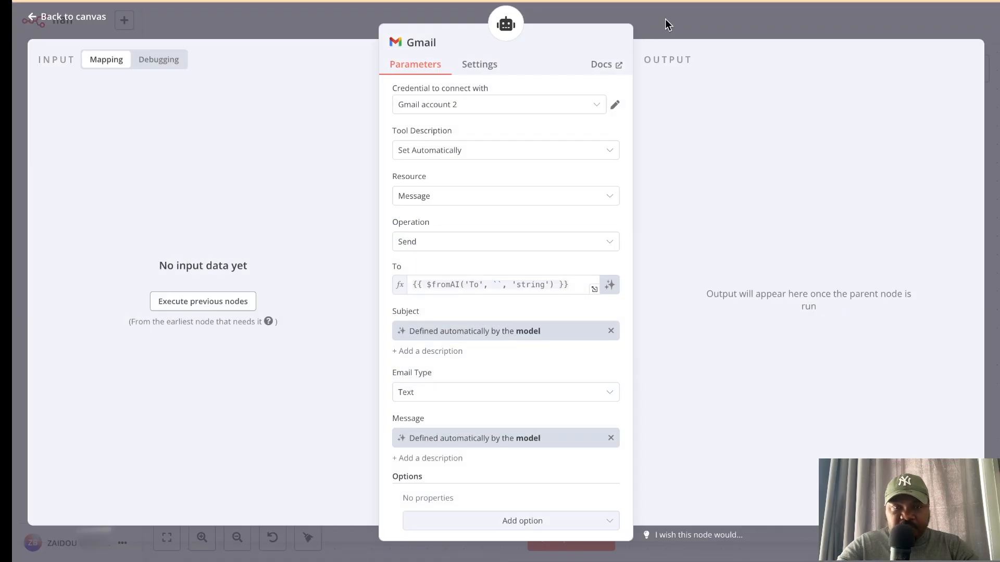
pyautogui.click(669, 25)
pyautogui.scroll(-3, 567, 441)
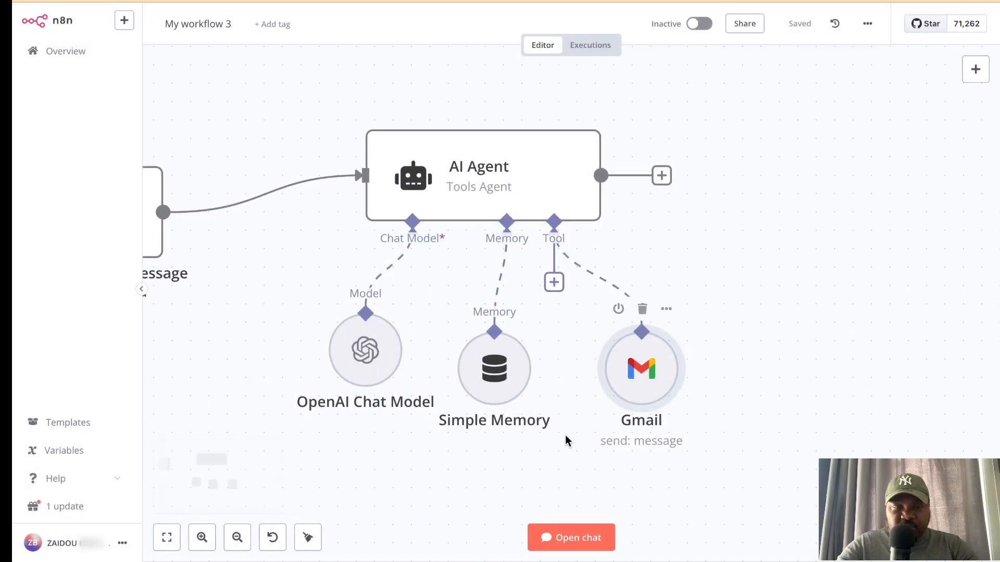
pyautogui.scroll(-3, 566, 437)
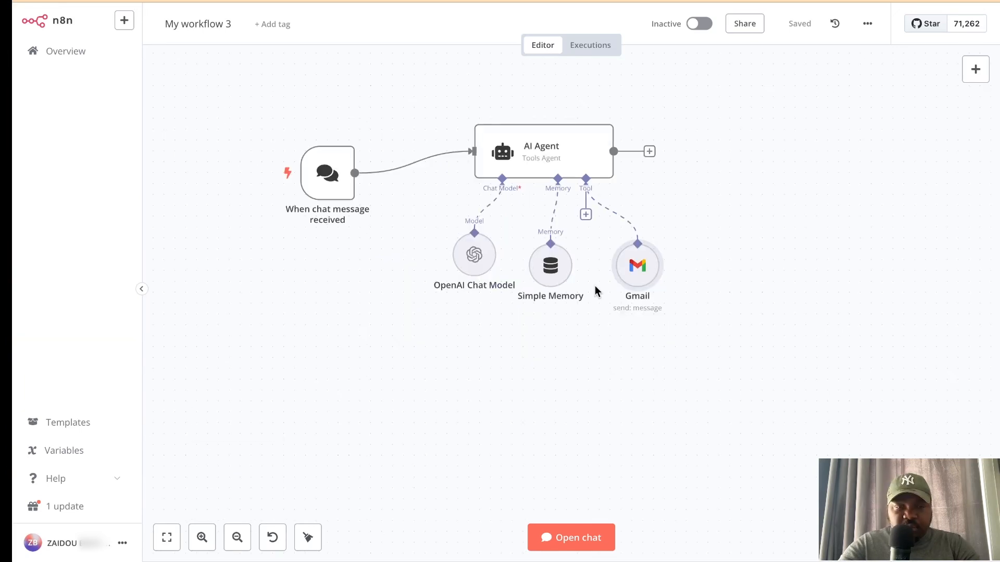
# Ask the agent in the chat to email a contact that their quote was received and will be reviewed, giving the recipient's email address.
pyautogui.hscroll(1, 595, 286)
pyautogui.scroll(4, 595, 287)
pyautogui.hscroll(-4, 595, 286)
pyautogui.scroll(1, 595, 285)
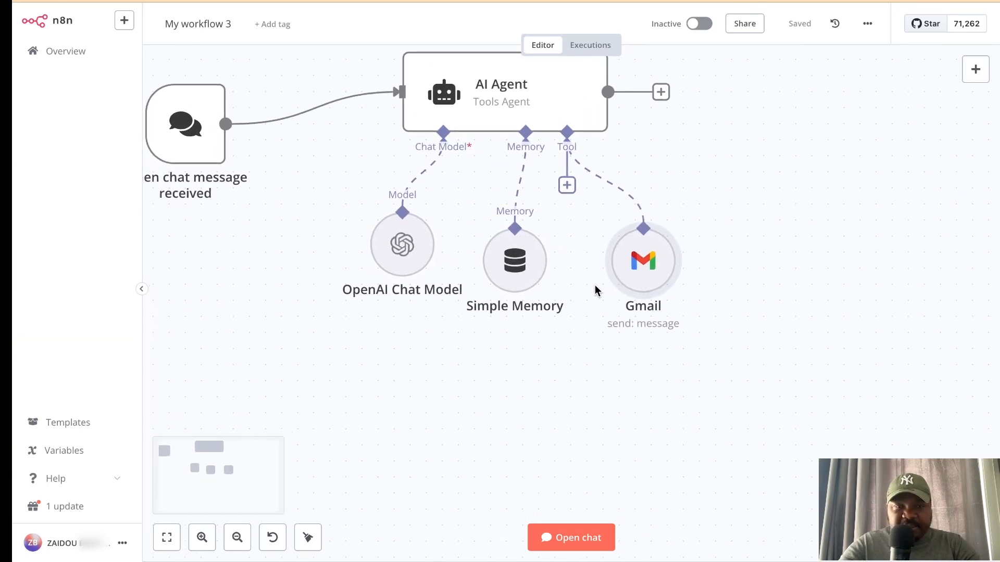
pyautogui.click(579, 545)
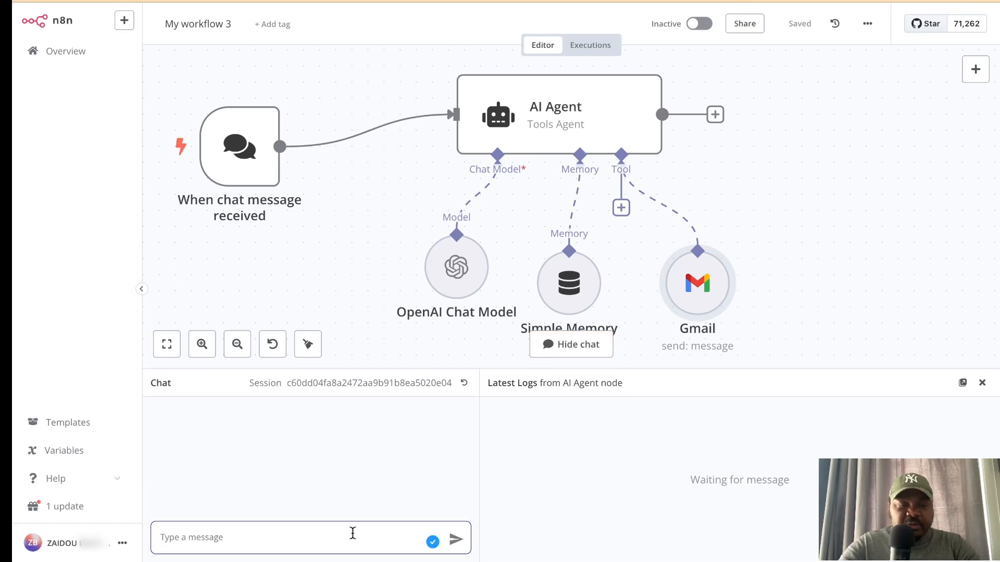
pyautogui.write("Crée-moi un email pour M.Dupont pour lui dire que j'ai bien reçu son devis et que je vais le consulter.")
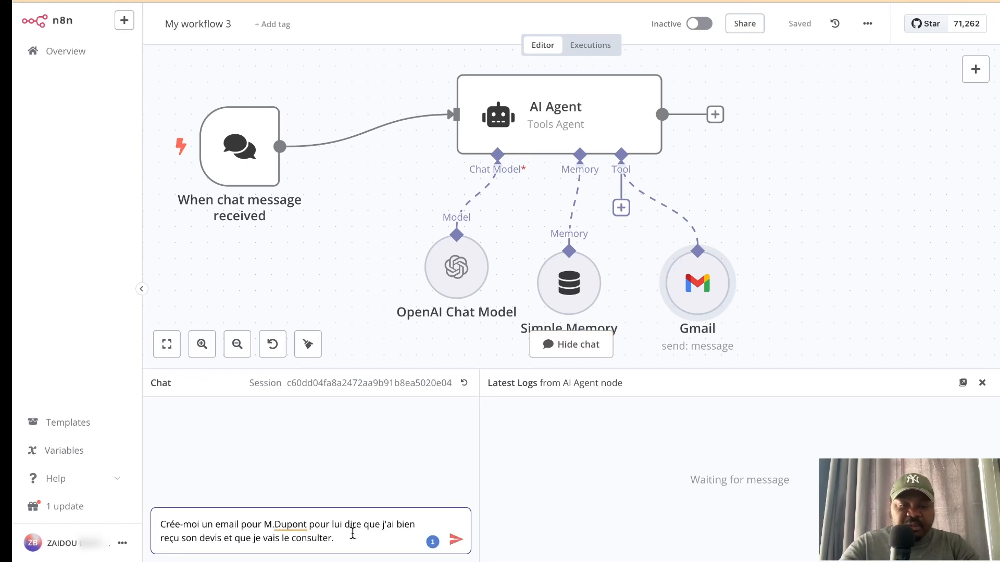
pyautogui.write("l'a")
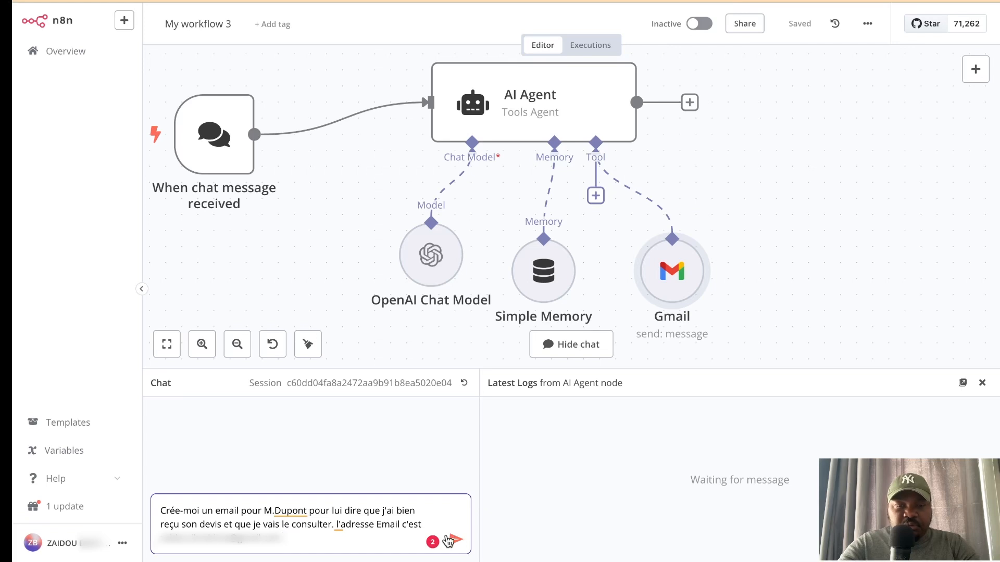
pyautogui.click(449, 541)
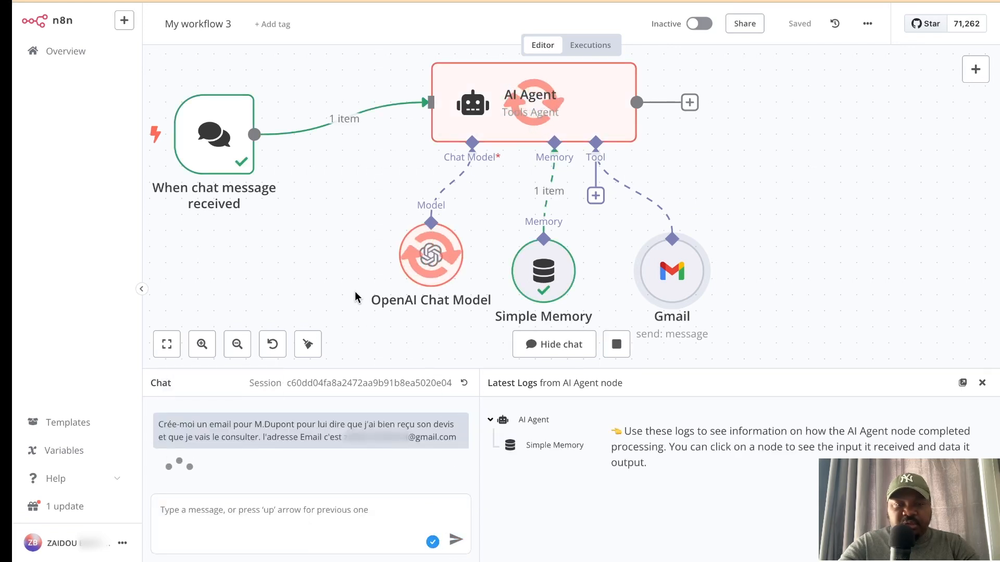
pyautogui.scroll(-2, 356, 297)
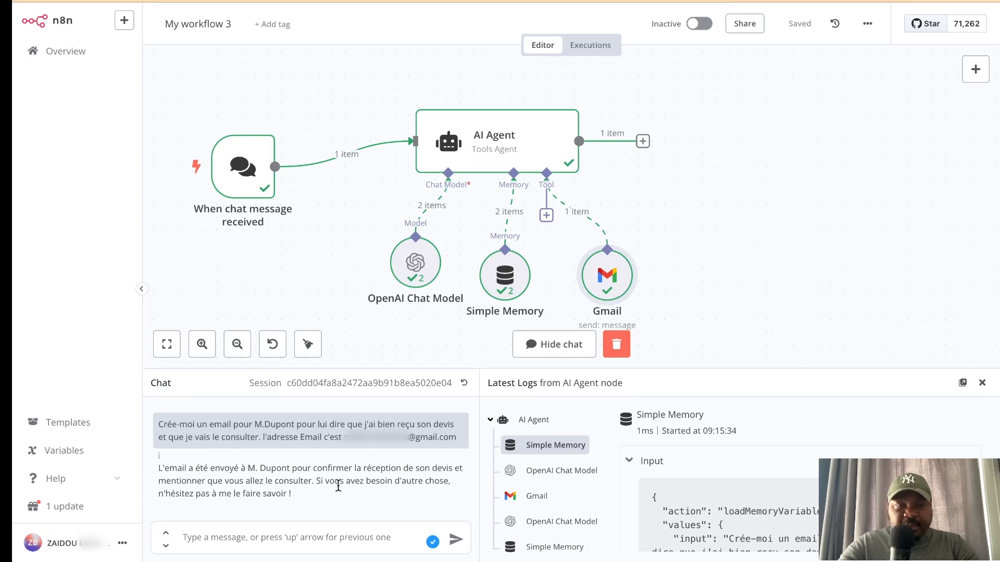
# Review the AI Agent's system message and the sent email in Gmail, including its [Votre Nom] signature placeholder.
pyautogui.doubleClick(492, 151)
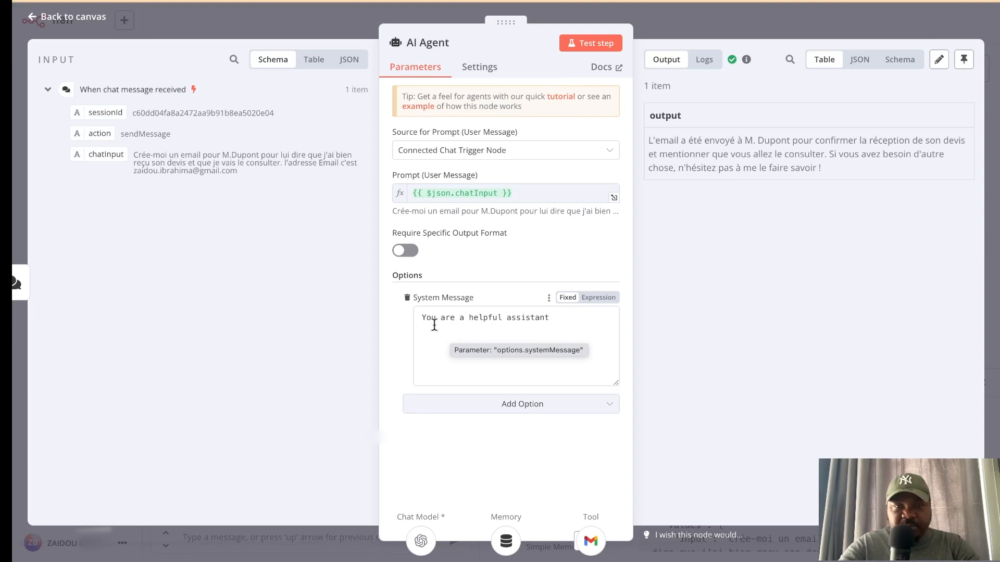
pyautogui.click(668, 30)
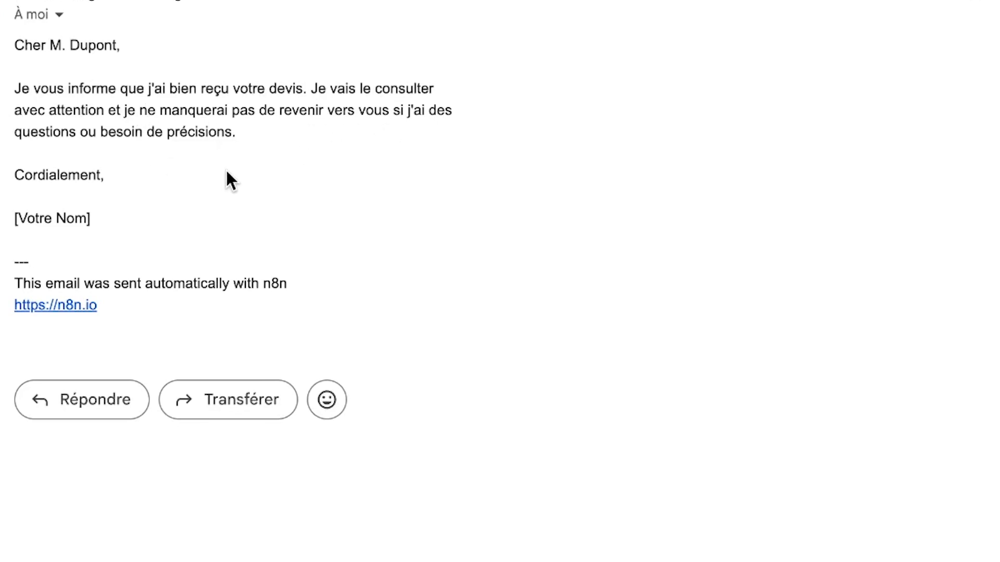
pyautogui.tripleClick(47, 218)
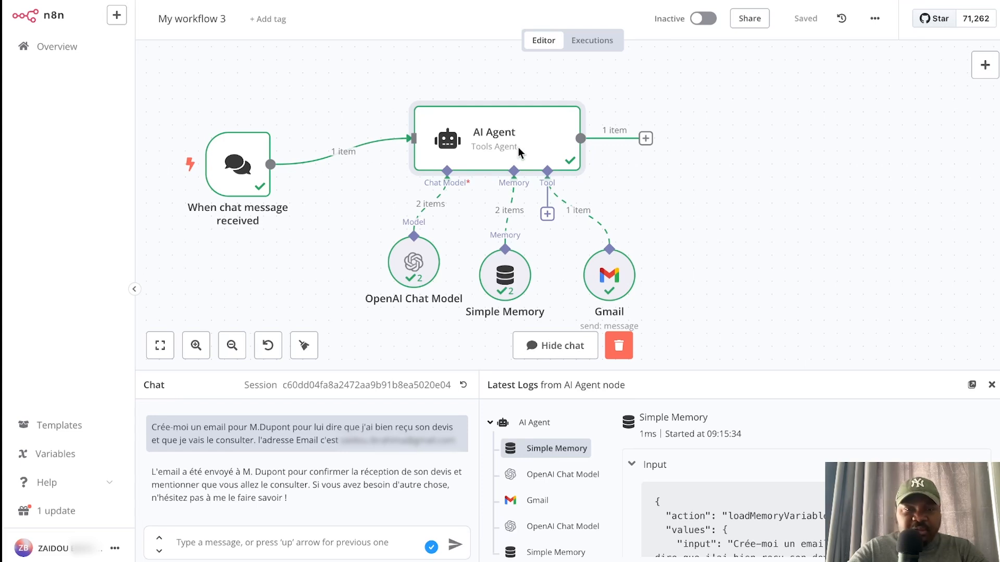
# Add the Append n8n Attribution option to the Gmail node, turn it off, and save the workflow.
pyautogui.doubleClick(615, 269)
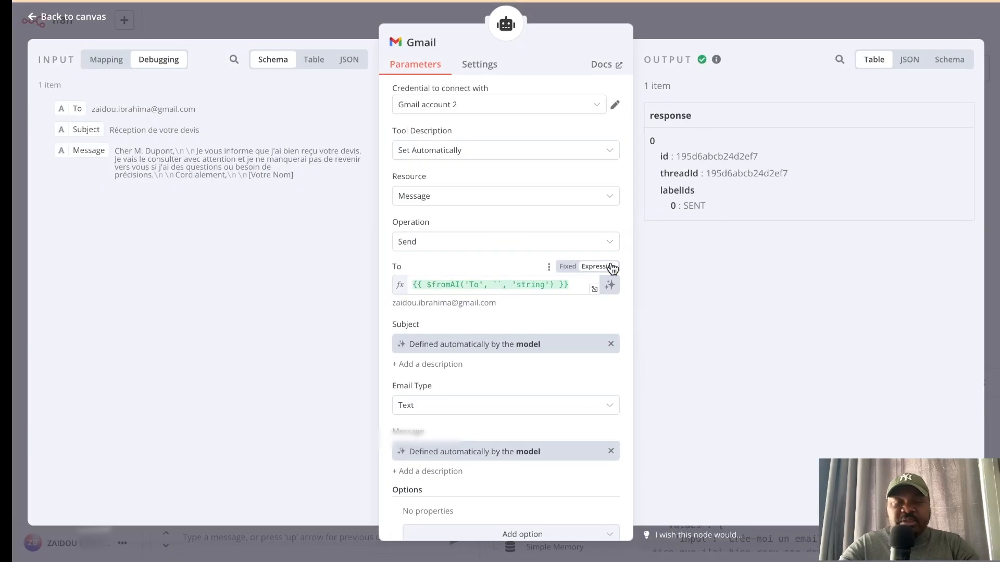
pyautogui.scroll(-1, 543, 341)
pyautogui.click(602, 508)
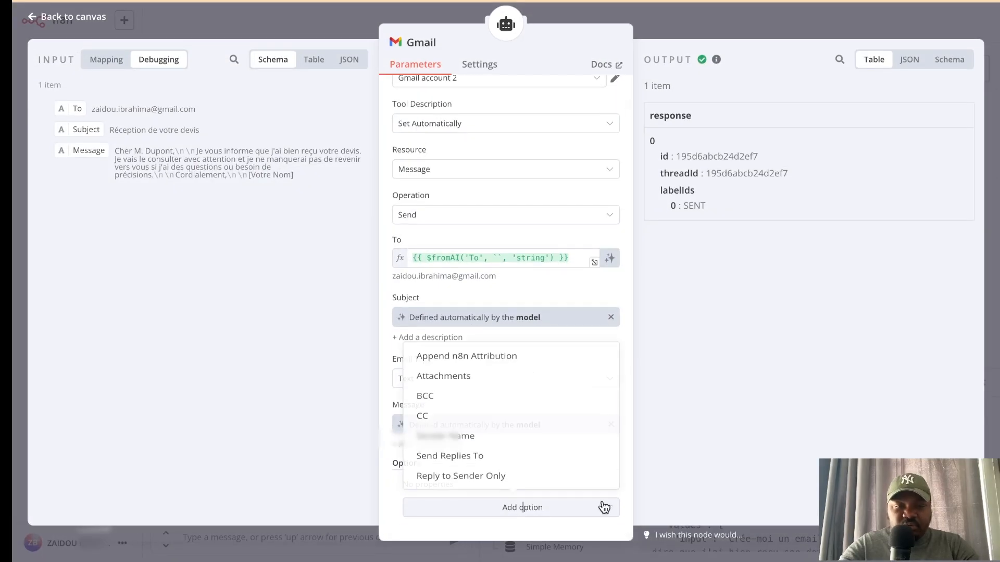
pyautogui.click(522, 352)
pyautogui.scroll(-1, 541, 486)
pyautogui.click(426, 479)
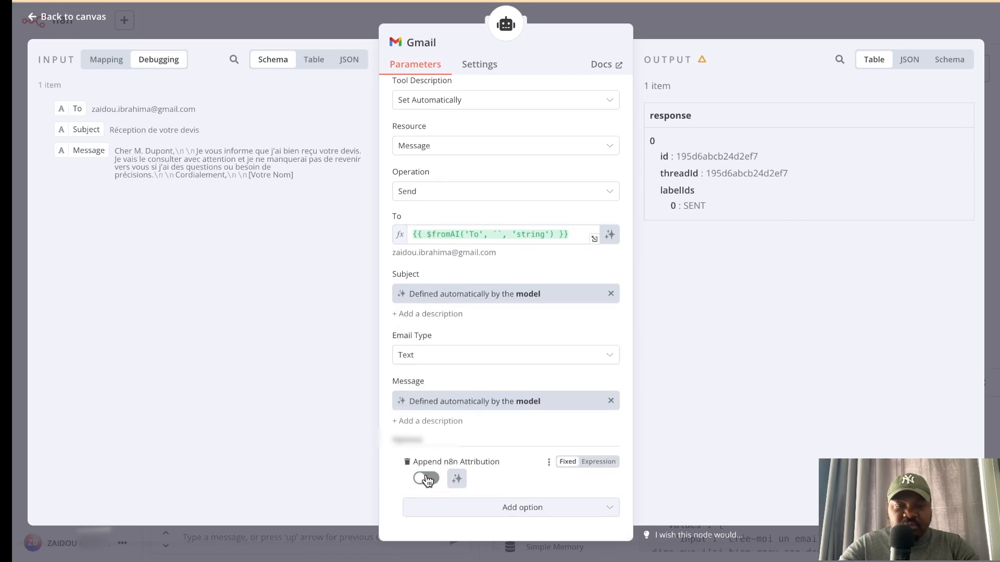
pyautogui.click(674, 26)
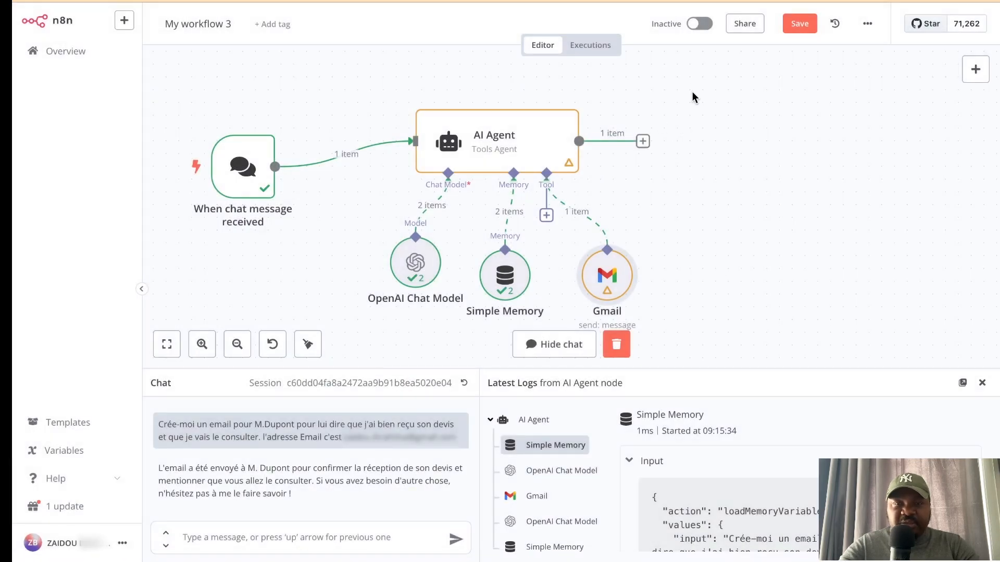
pyautogui.hotkey('ctrl', 's')
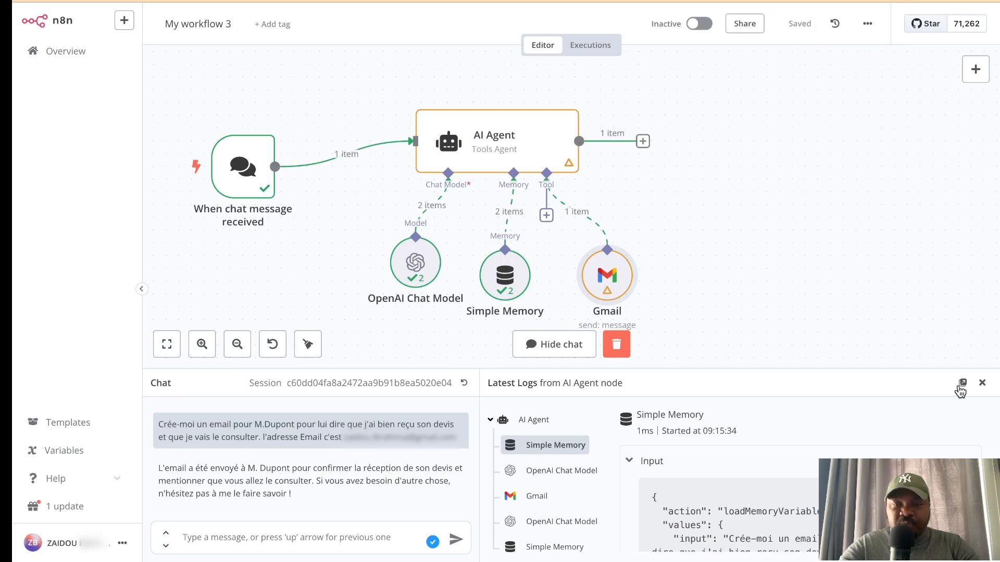
pyautogui.click(982, 382)
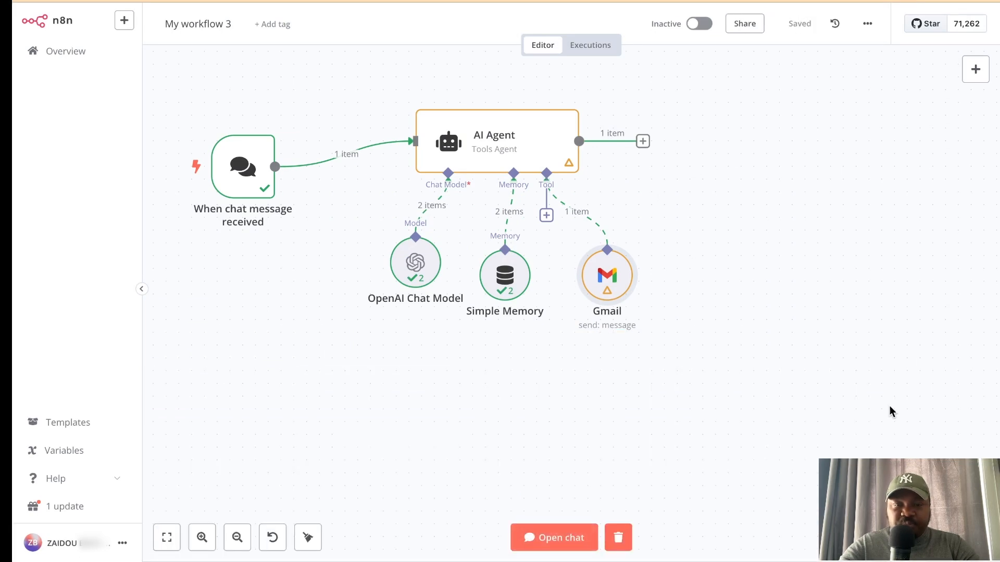
# Check the Gmail node's parameters again, including the Append n8n Attribution option.
pyautogui.doubleClick(613, 273)
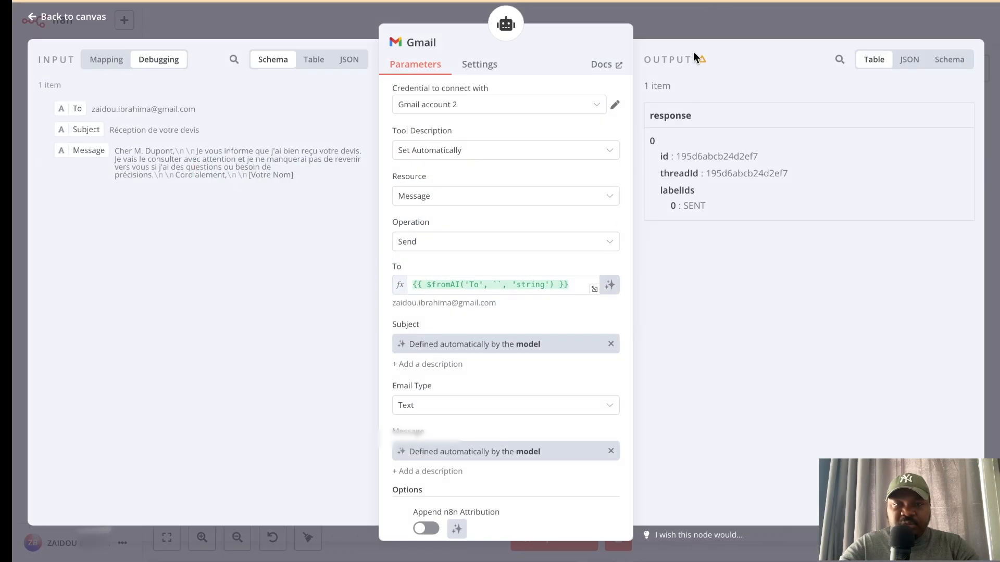
pyautogui.moveTo(700, 58)
pyautogui.click(703, 26)
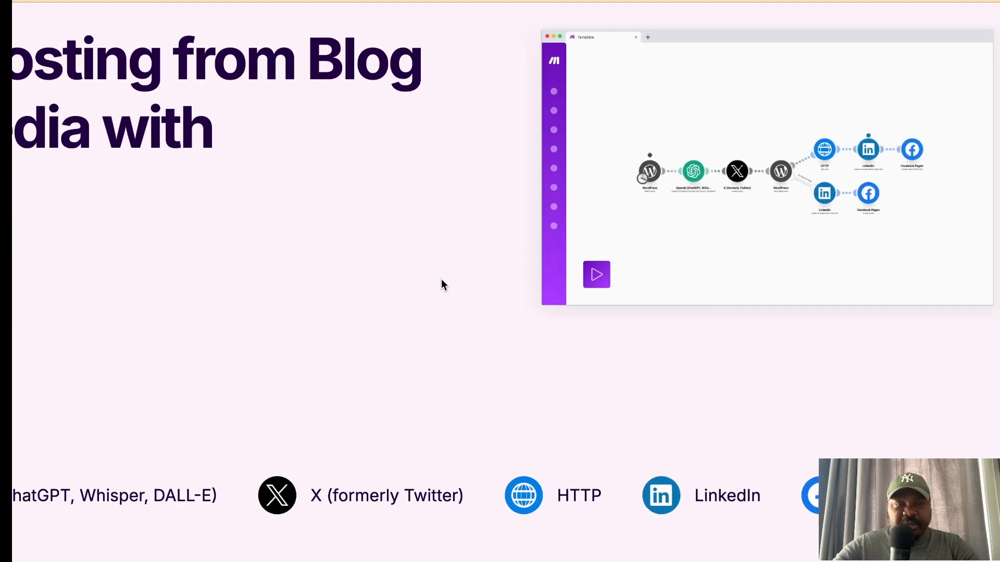
# Examine the scenario diagram of the blog-to-social-media posting template on the Make page.
pyautogui.scroll(4, 442, 278)
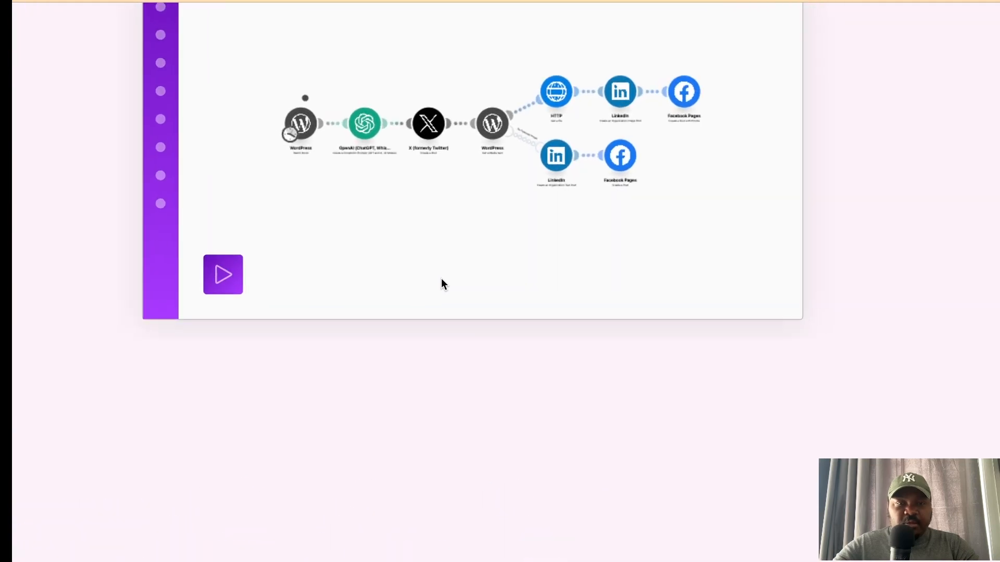
pyautogui.scroll(3, 442, 278)
pyautogui.scroll(-1, 539, 264)
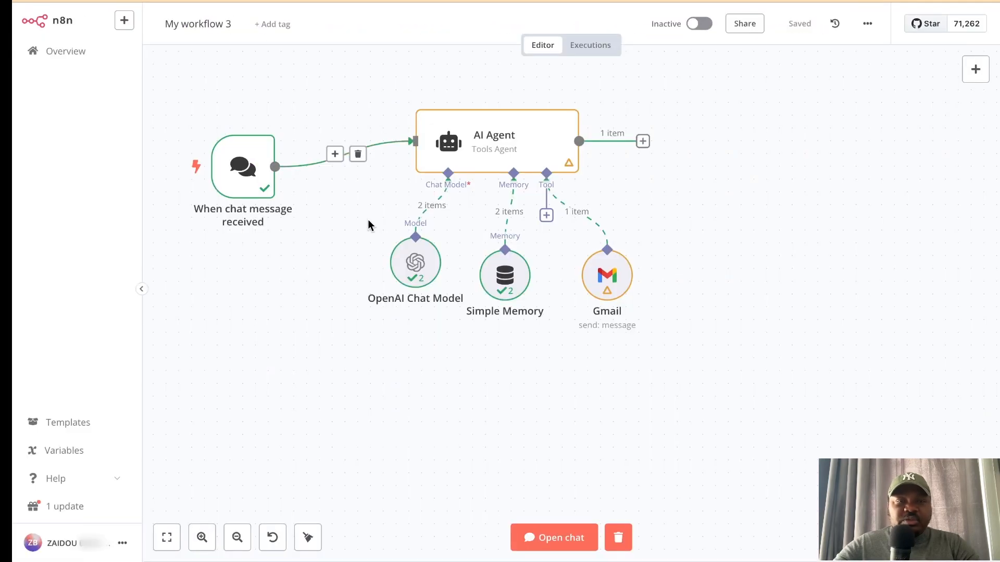
pyautogui.scroll(3, 649, 357)
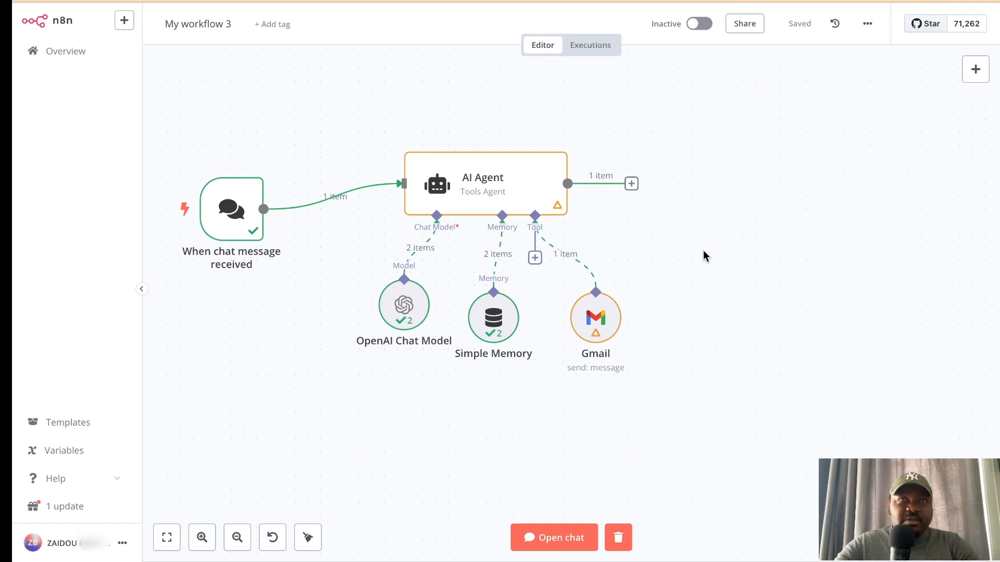
pyautogui.scroll(5, 704, 250)
pyautogui.scroll(-2, 703, 250)
pyautogui.hscroll(-1, 704, 250)
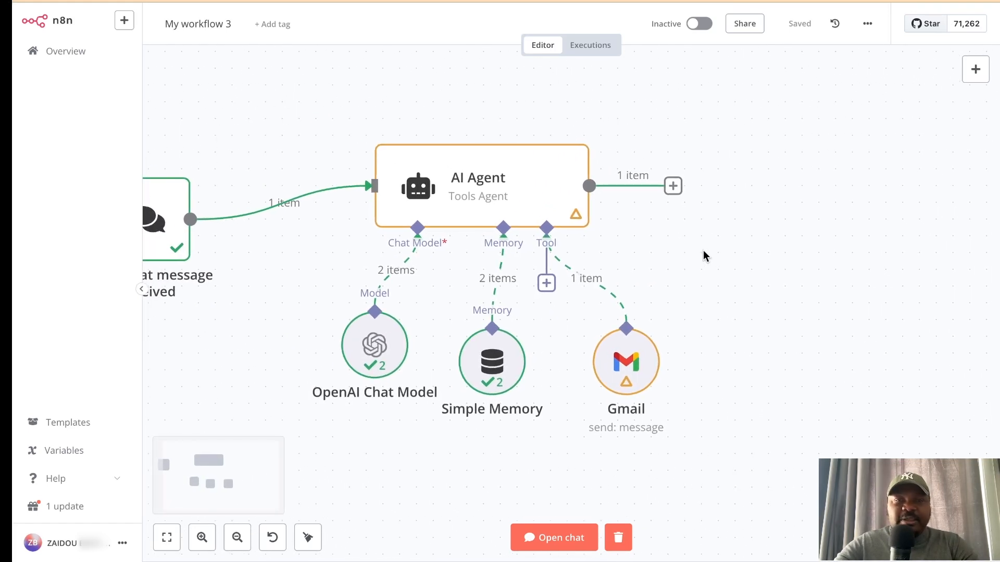
pyautogui.hscroll(-1, 703, 251)
pyautogui.hscroll(-2, 705, 298)
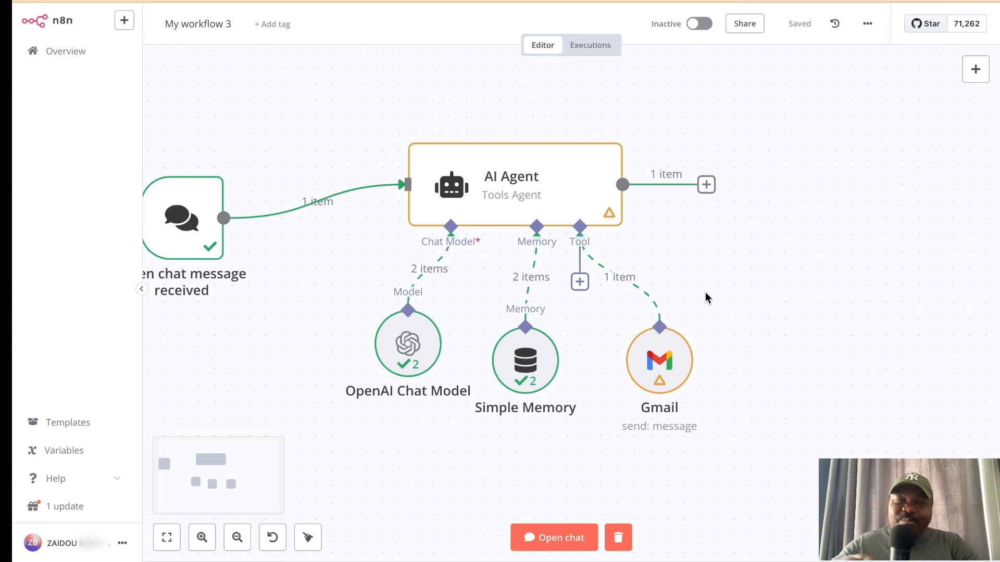
pyautogui.hscroll(-2, 705, 292)
pyautogui.scroll(1, 705, 293)
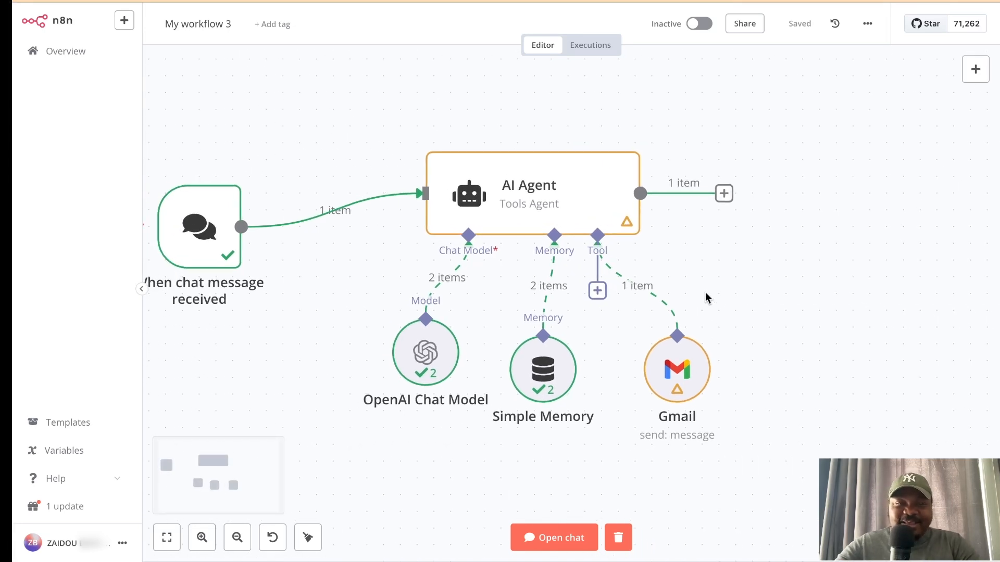